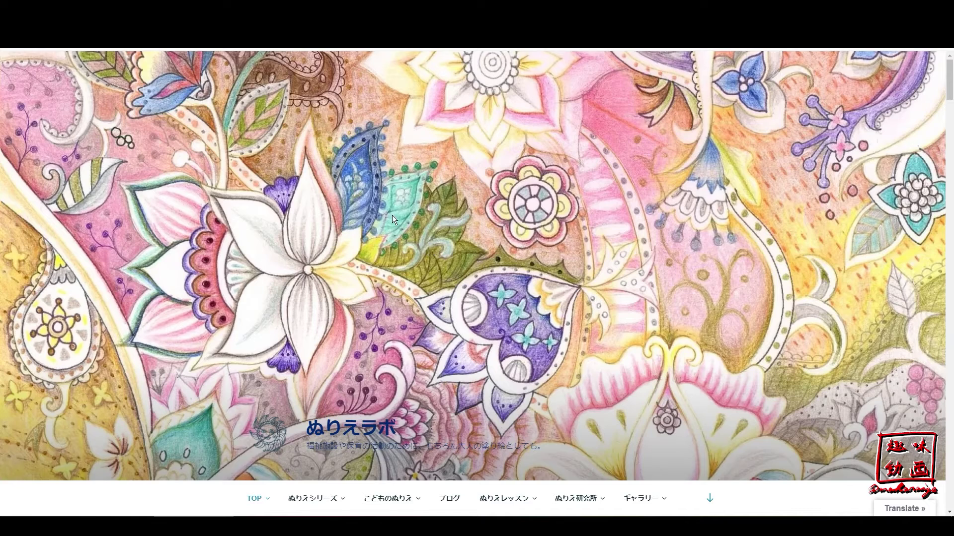
- Open the アリスのぬりえ Alice coloring page on nurielab.org
scroll(505, 226, "down", 4)
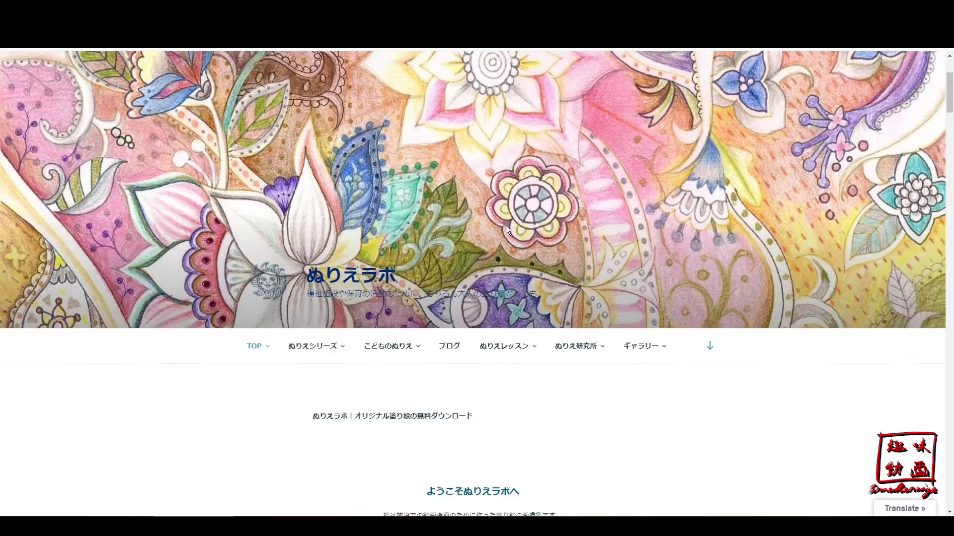
scroll(470, 230, "down", 3)
mouse_move(387, 151)
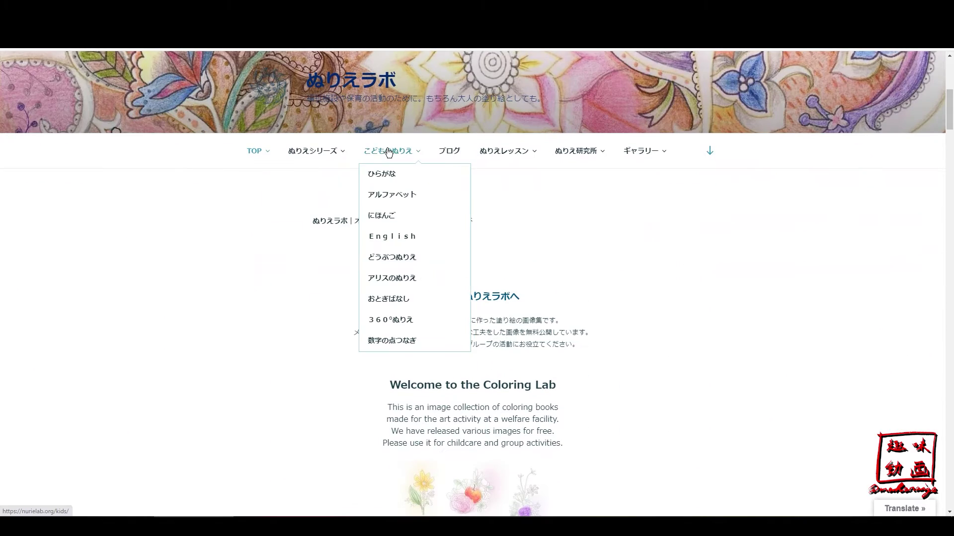
left_click(419, 285)
- Scroll through the gallery's eight Alice line-art designs and its PDF download link
scroll(474, 344, "down", 2)
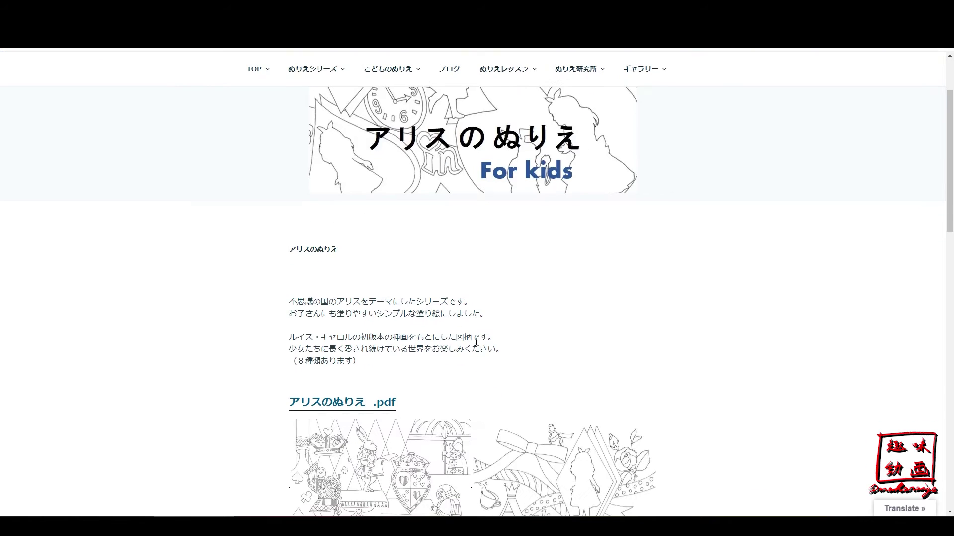
scroll(528, 313, "down", 2)
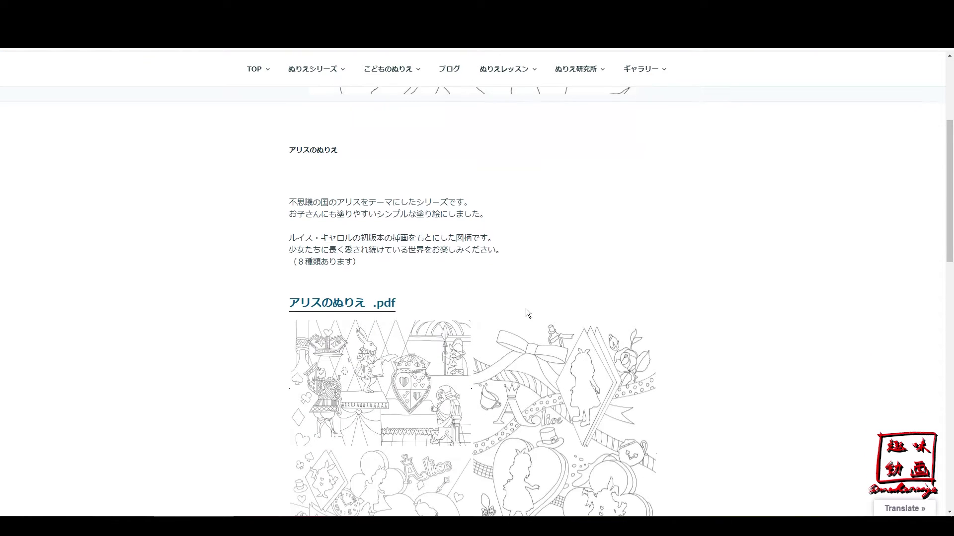
scroll(494, 298, "down", 2)
scroll(490, 298, "down", 3)
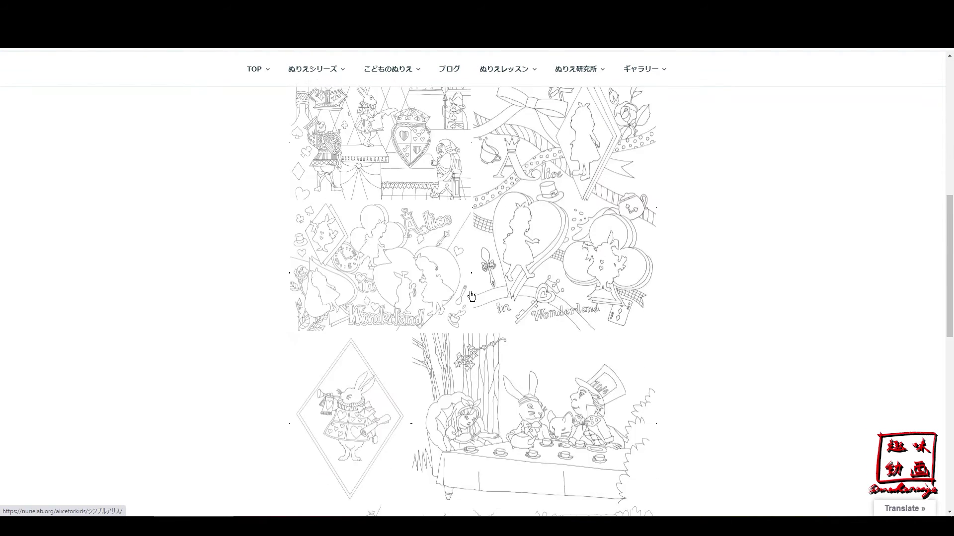
scroll(484, 297, "down", 2)
scroll(484, 297, "down", 3)
scroll(485, 298, "down", 2)
scroll(447, 278, "down", 1)
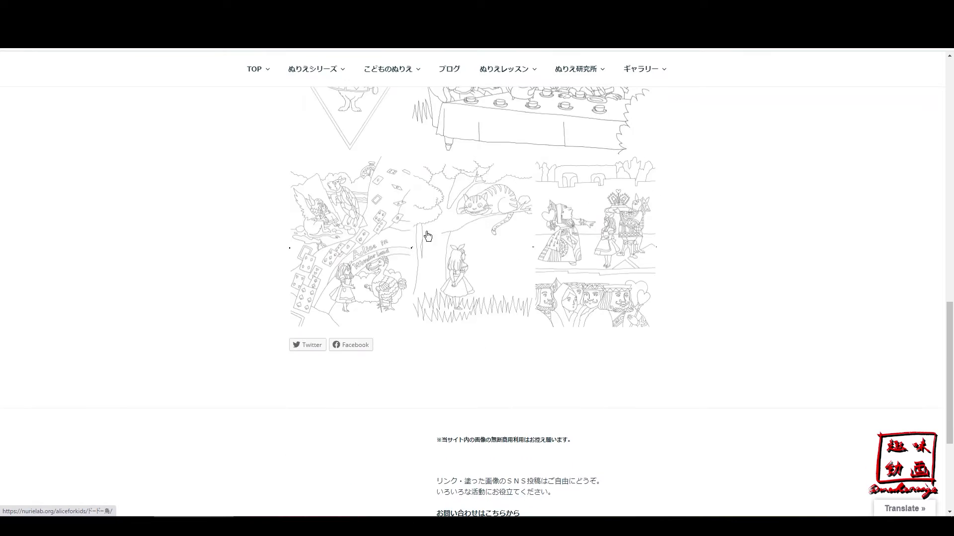
scroll(431, 294, "up", 3)
scroll(430, 294, "up", 2)
scroll(430, 294, "up", 2)
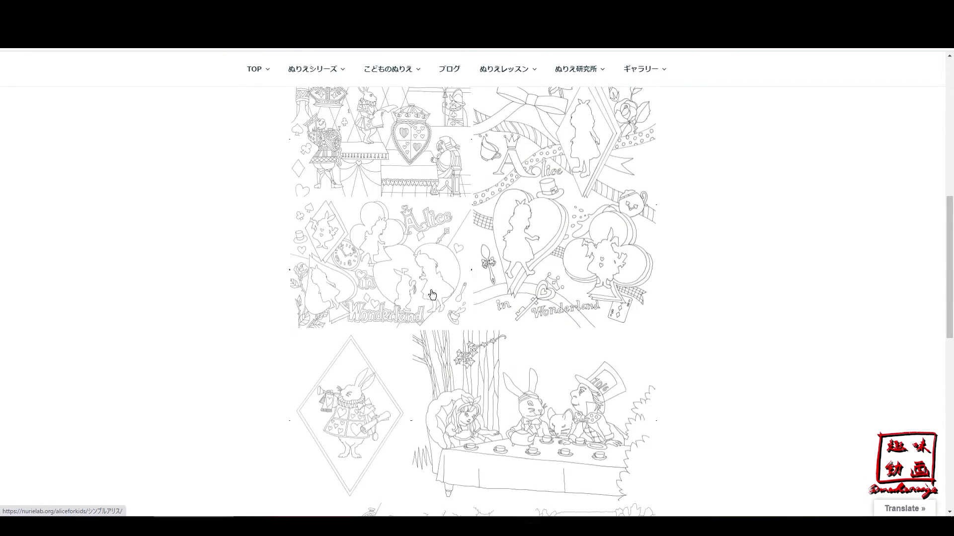
scroll(496, 278, "up", 2)
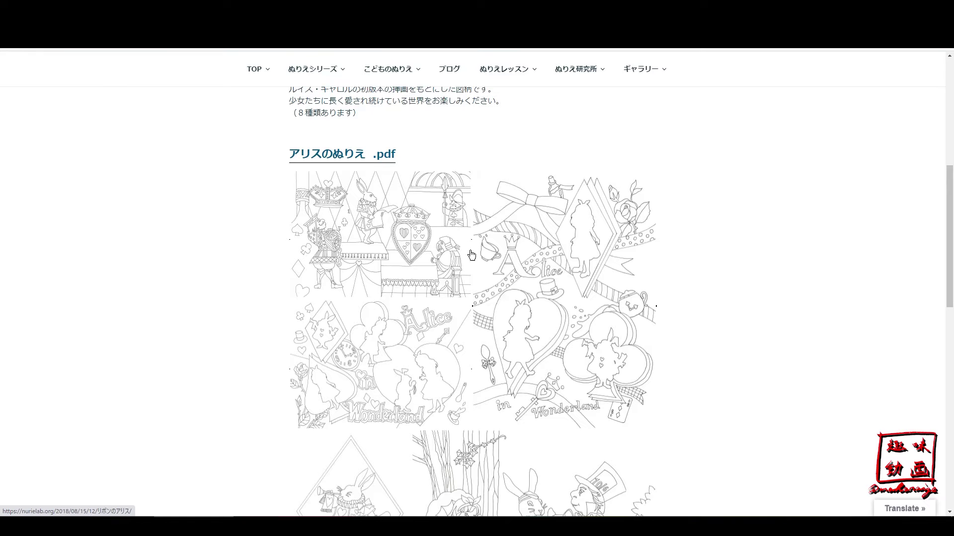
scroll(431, 255, "down", 1)
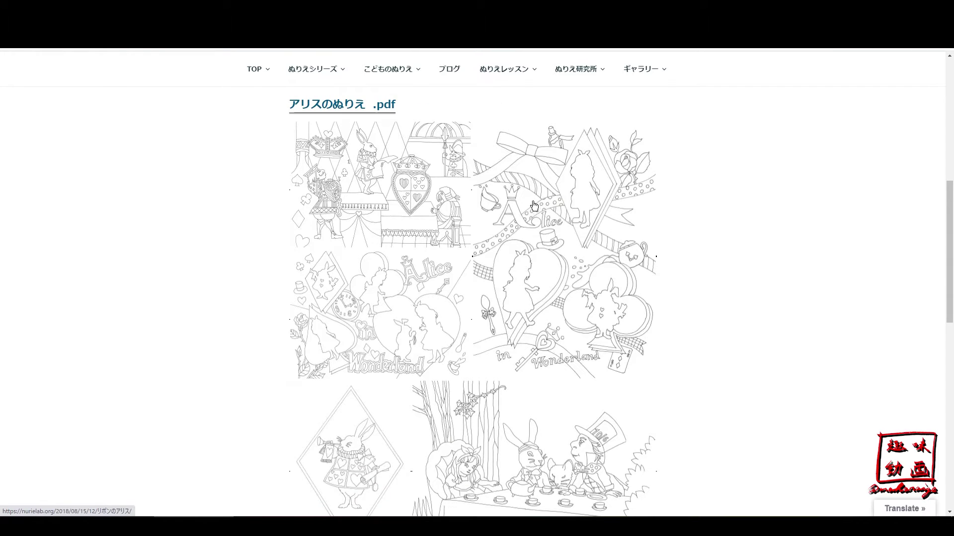
scroll(547, 302, "down", 3)
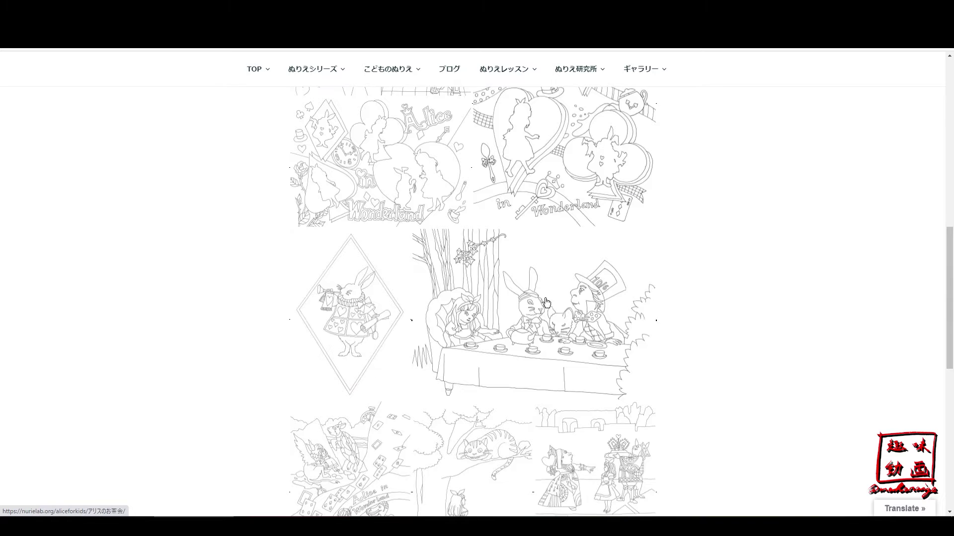
scroll(546, 302, "down", 1)
scroll(544, 293, "down", 2)
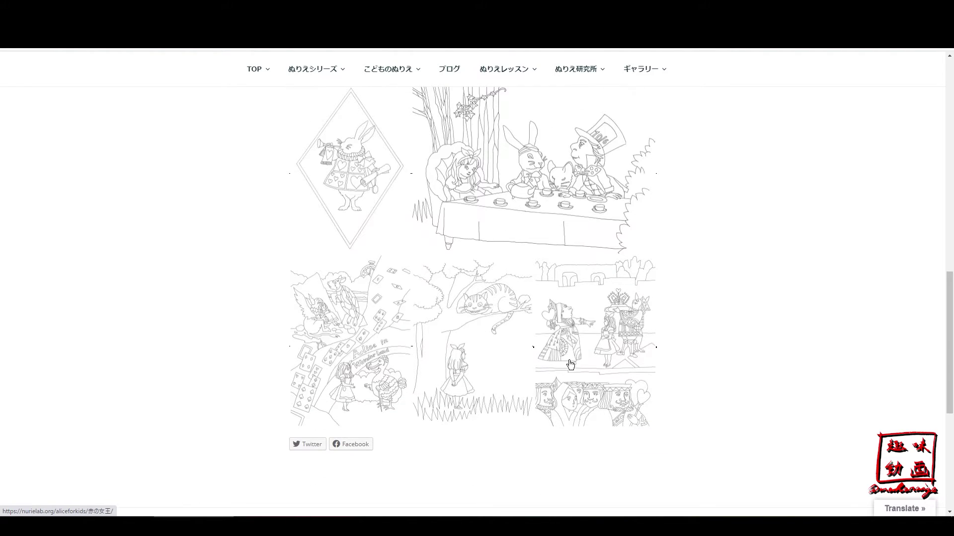
scroll(511, 336, "up", 1)
scroll(511, 336, "up", 4)
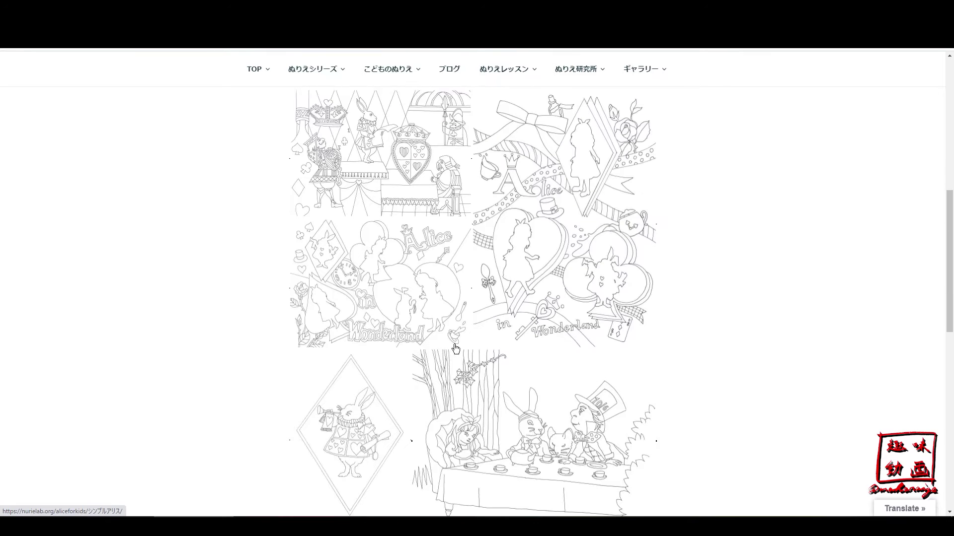
scroll(365, 256, "up", 2)
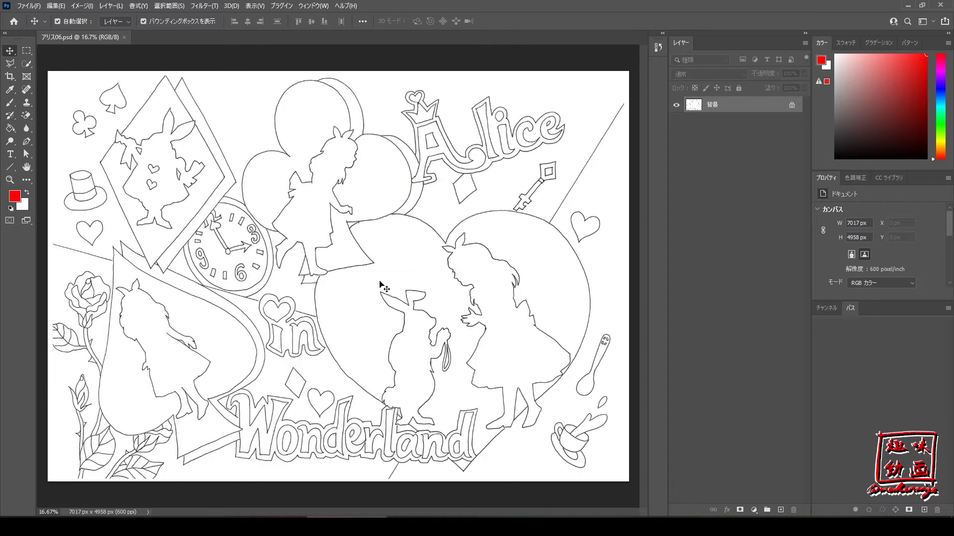
key("g")
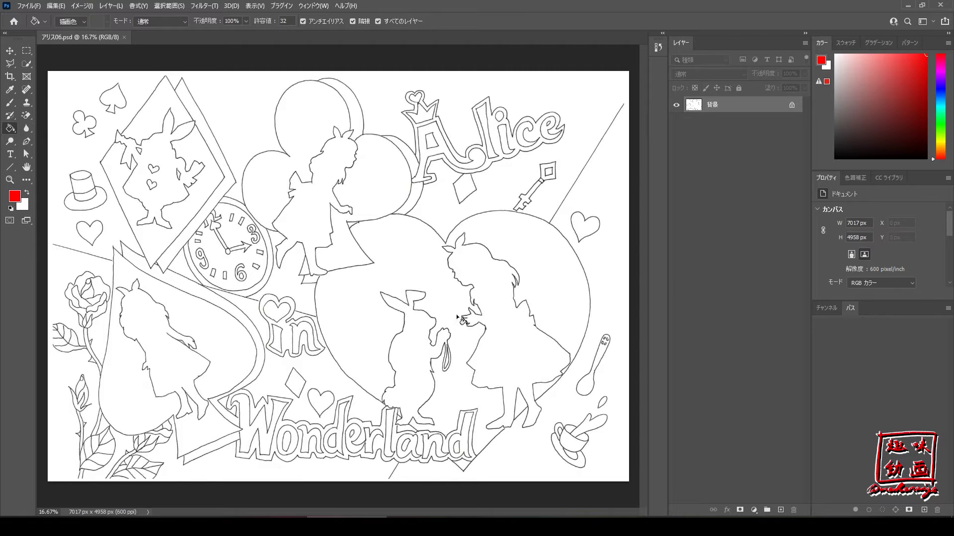
left_click(15, 197)
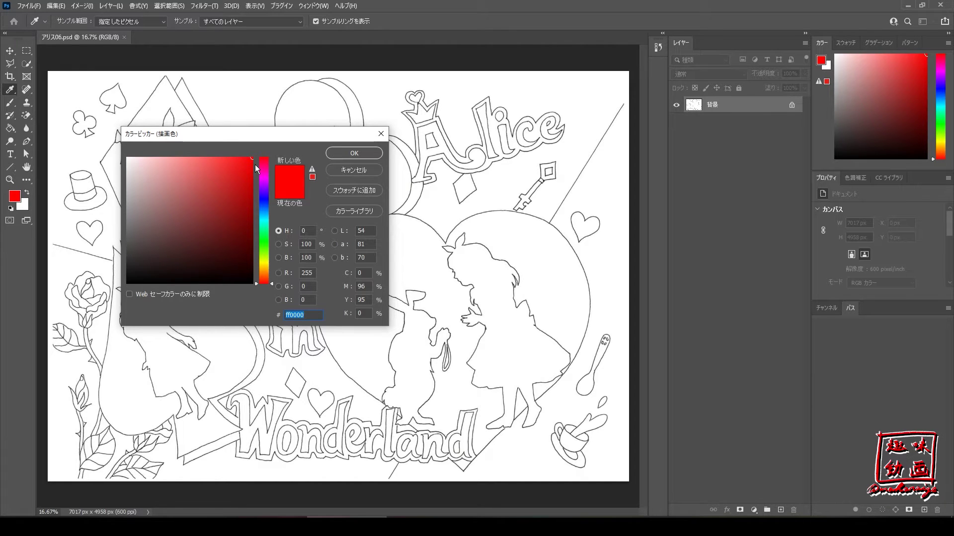
left_click(347, 155)
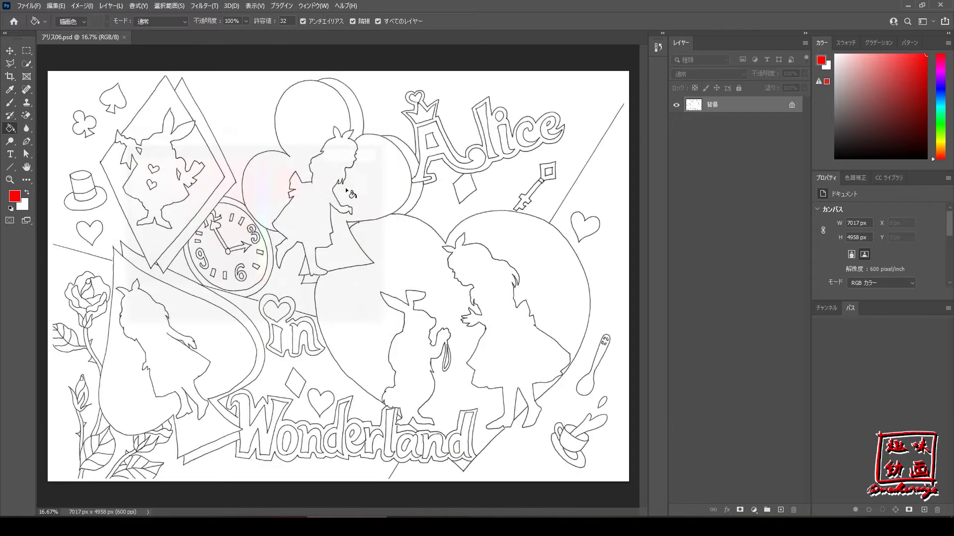
left_click(361, 297)
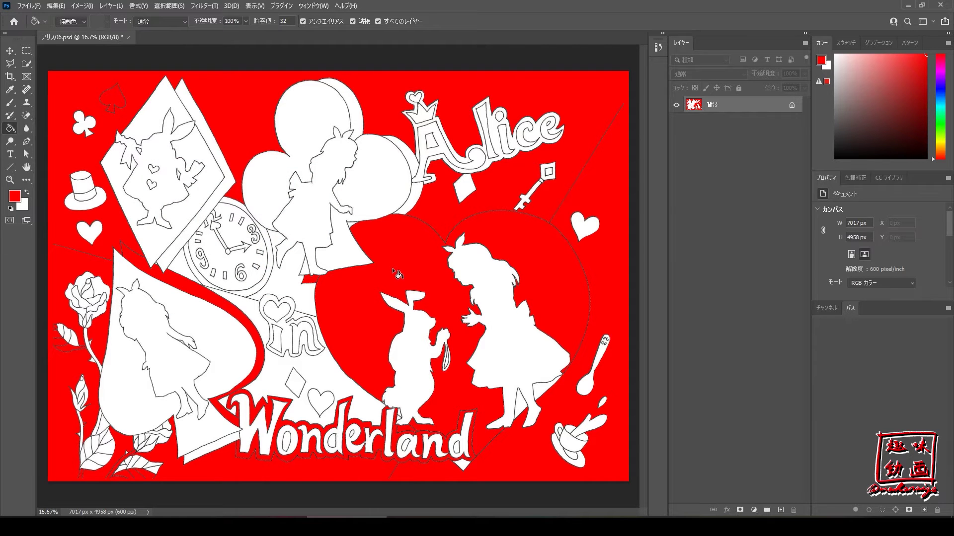
key("ctrl+z")
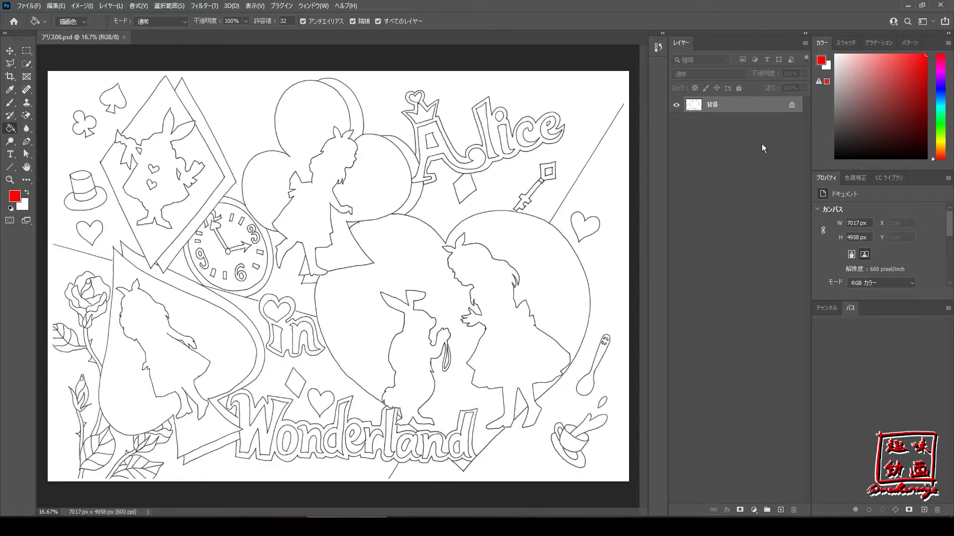
left_click(791, 106)
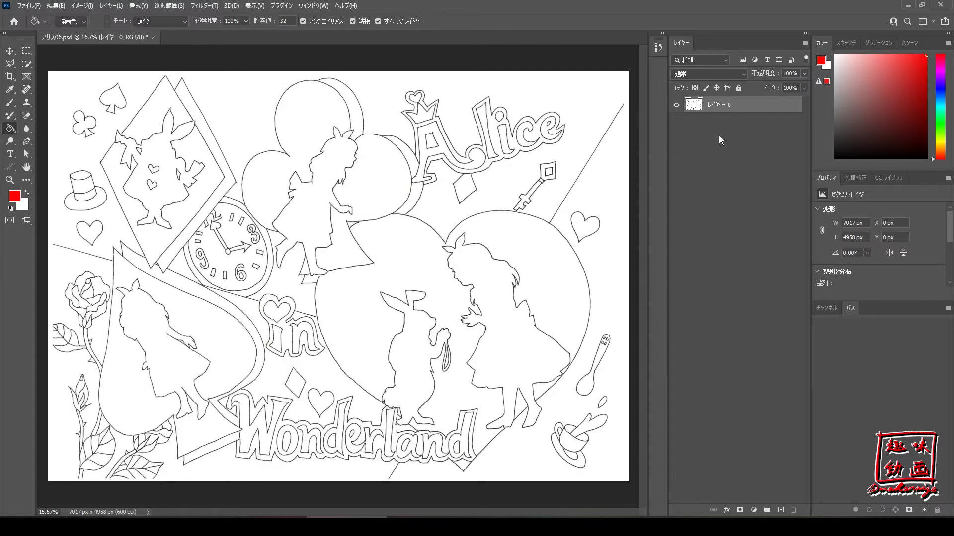
- Add a new empty layer above the line art and fully lock the line-art layer
left_click(733, 169)
left_click(723, 111)
left_click(676, 106)
left_click(780, 510)
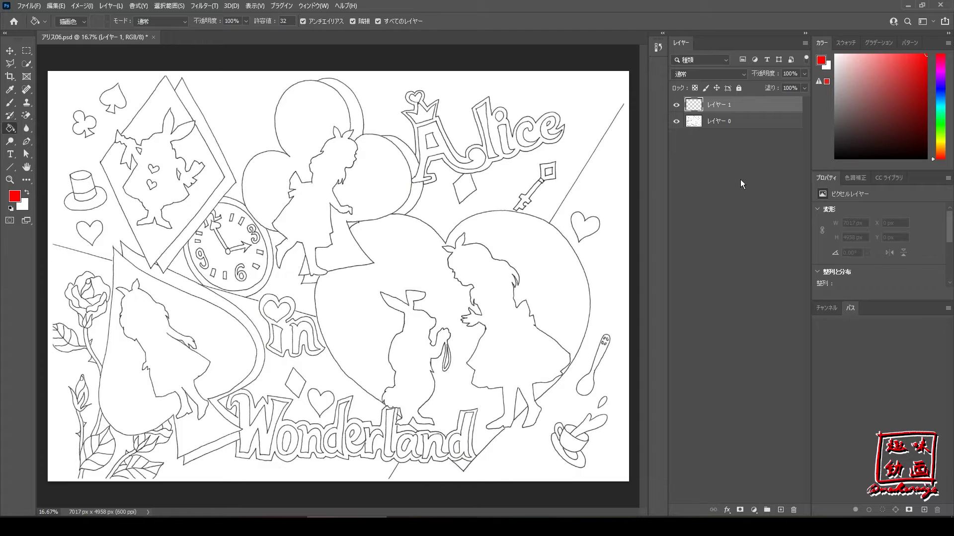
left_click(758, 126)
left_click(738, 88)
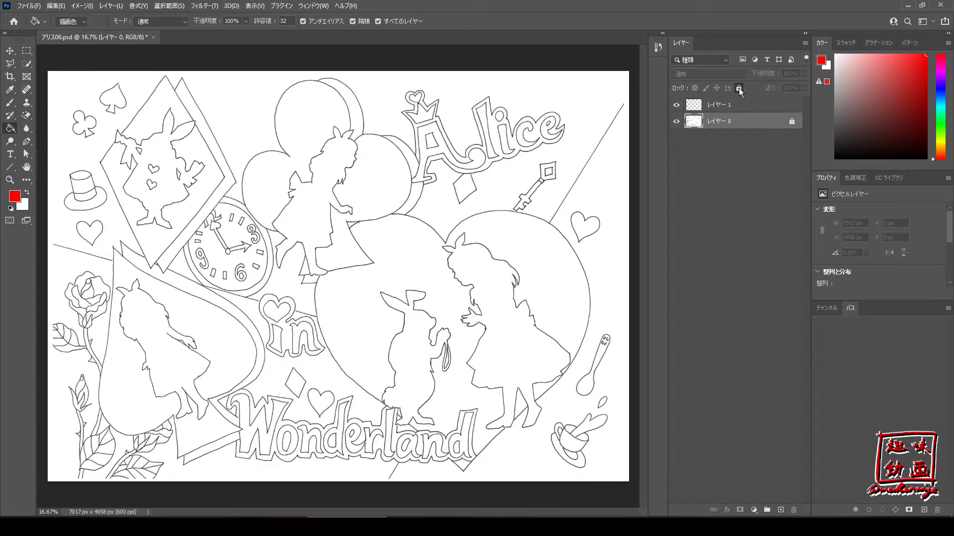
- Select Layer 1 and bucket-fill the diamond behind the rabbit red
left_click(727, 250)
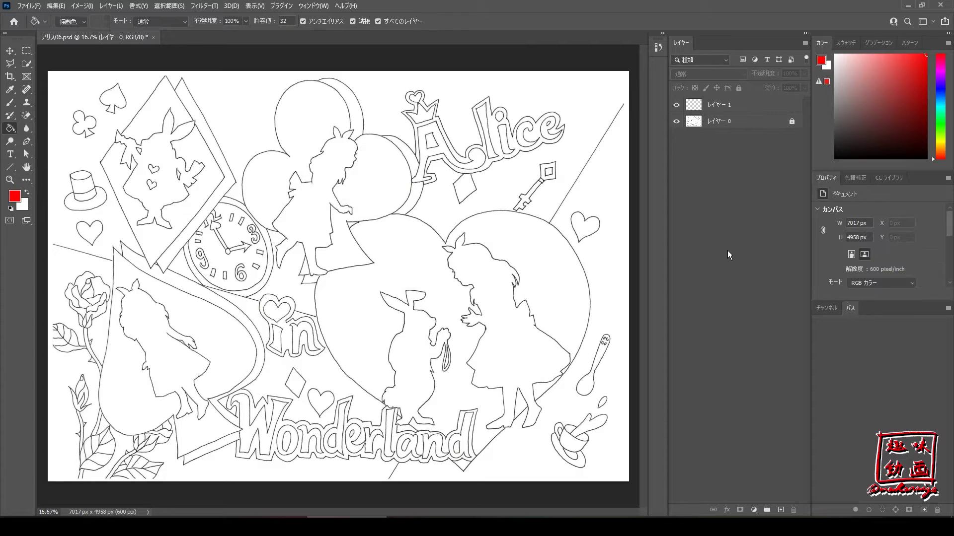
left_click(713, 108)
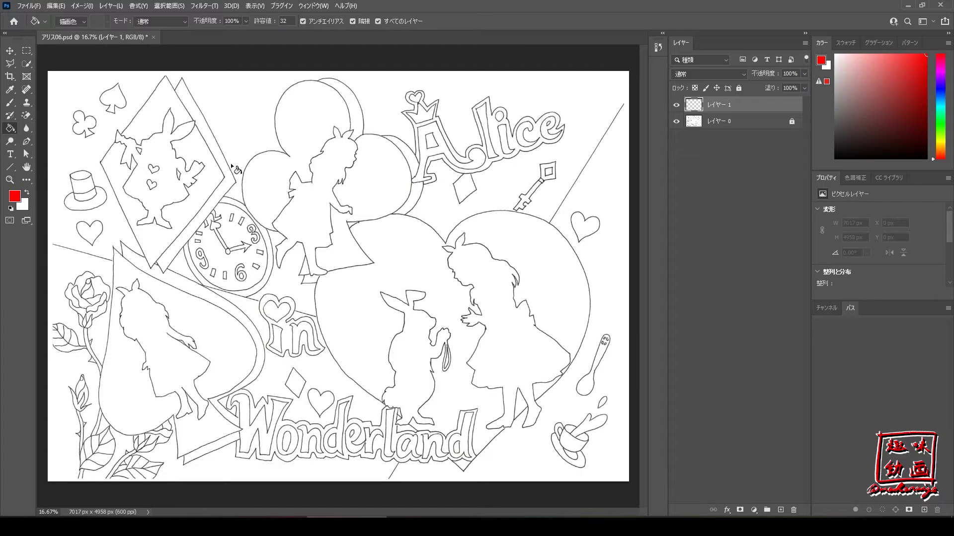
left_click(213, 182)
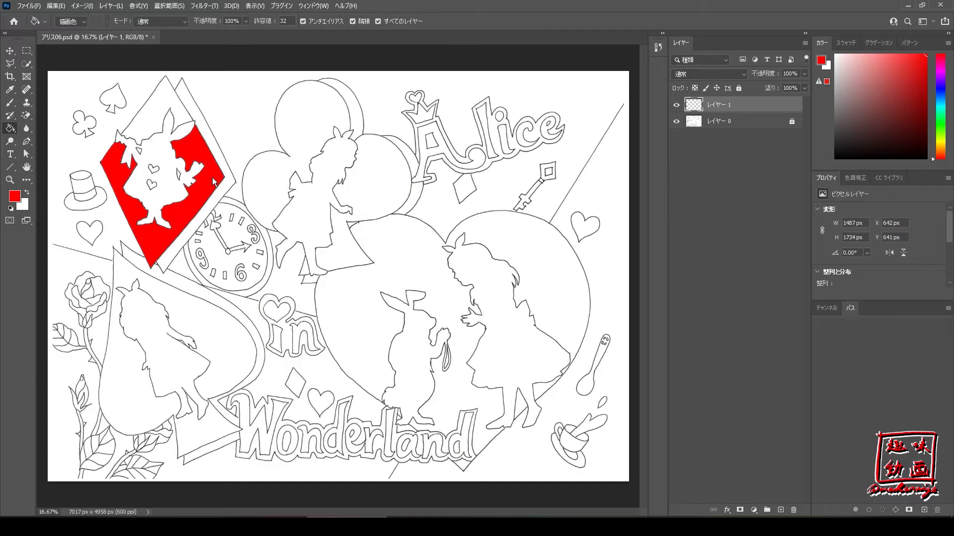
- Fill the diamond's top red, then its side strip in dark red #ab0202
left_click(157, 113)
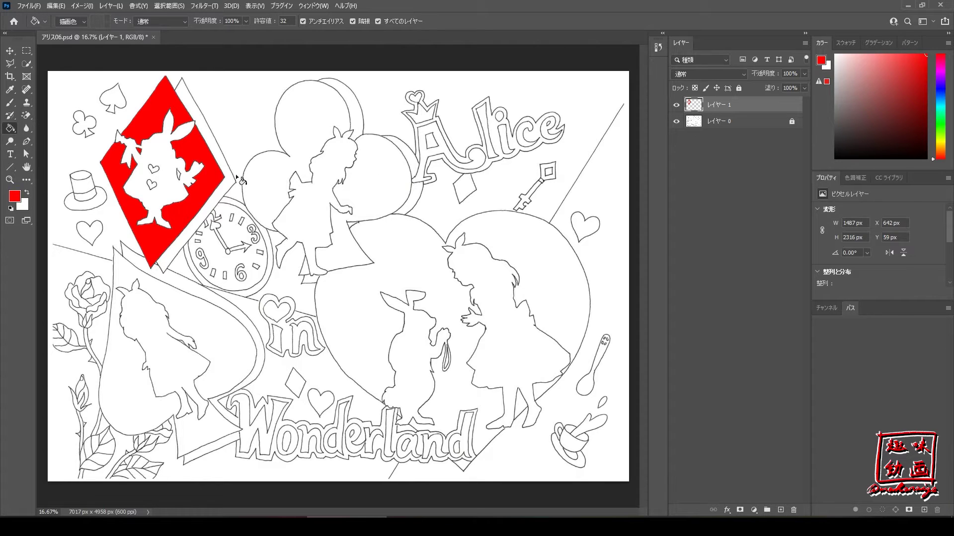
left_click(17, 199)
left_click_drag(233, 133, 459, 116)
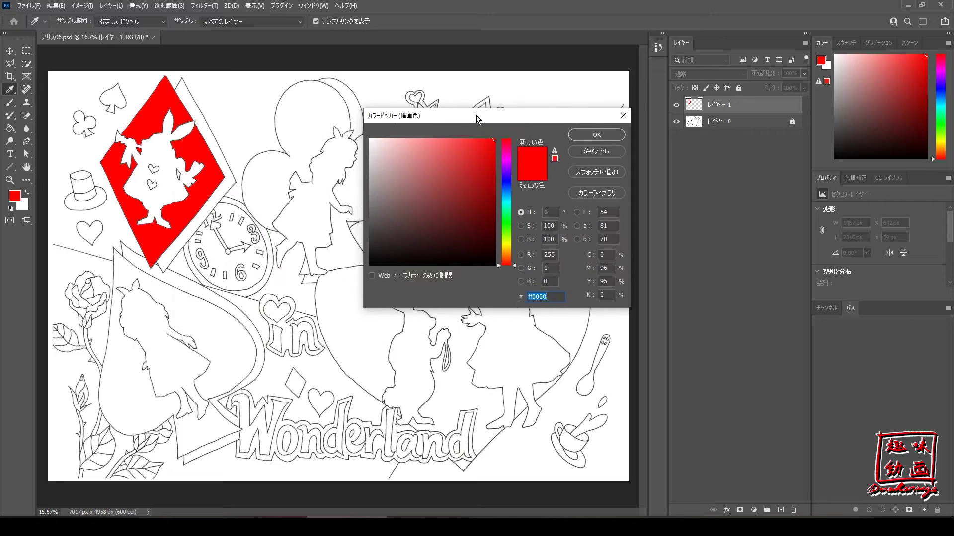
left_click(476, 167)
left_click_drag(476, 167, 478, 182)
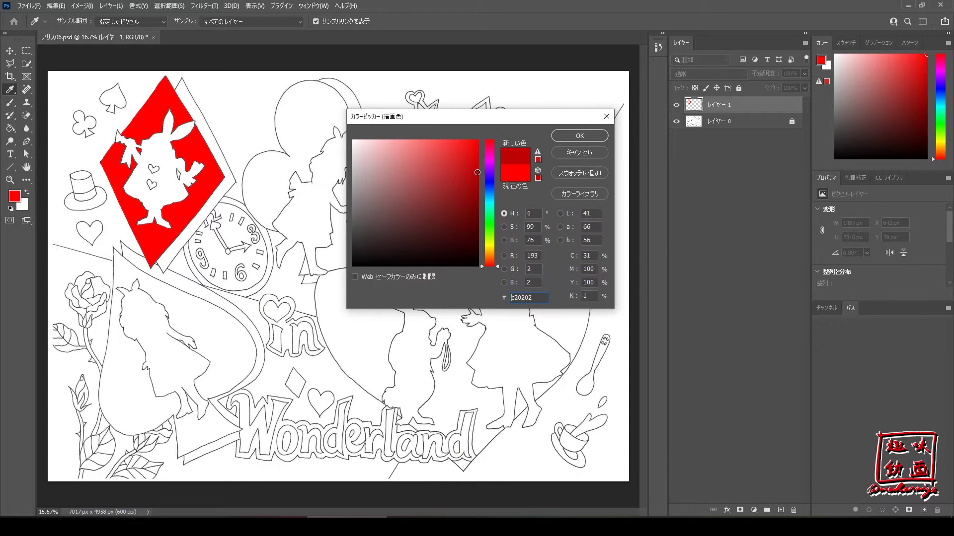
left_click(570, 136)
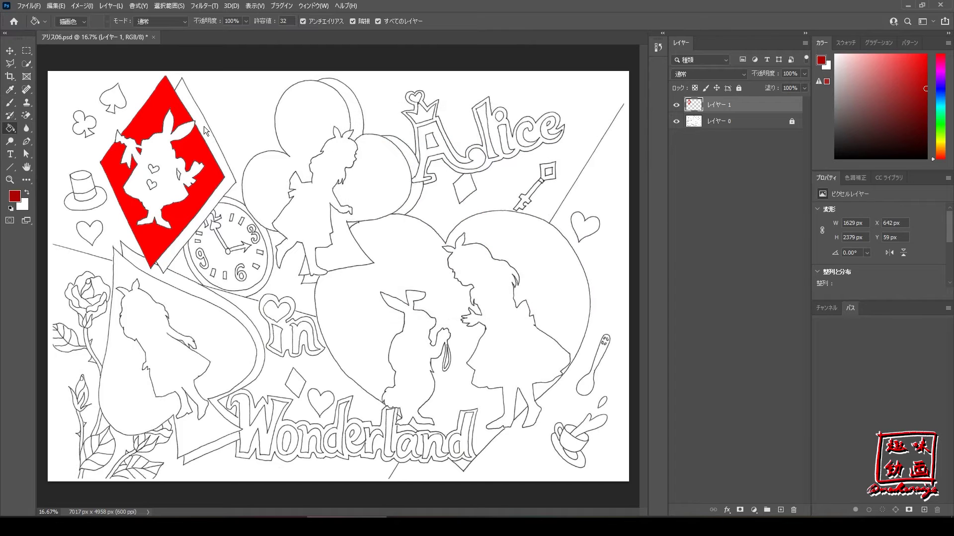
left_click(204, 131)
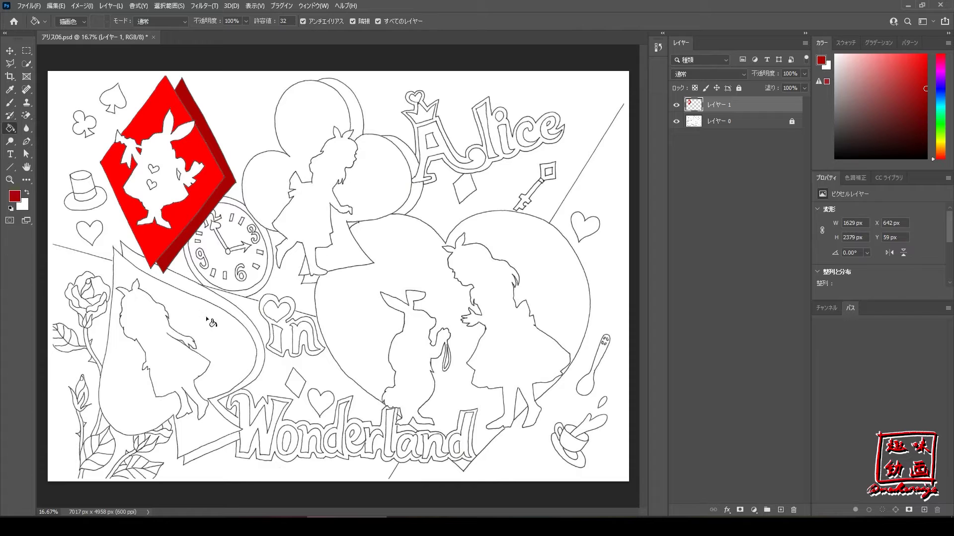
left_click(15, 197)
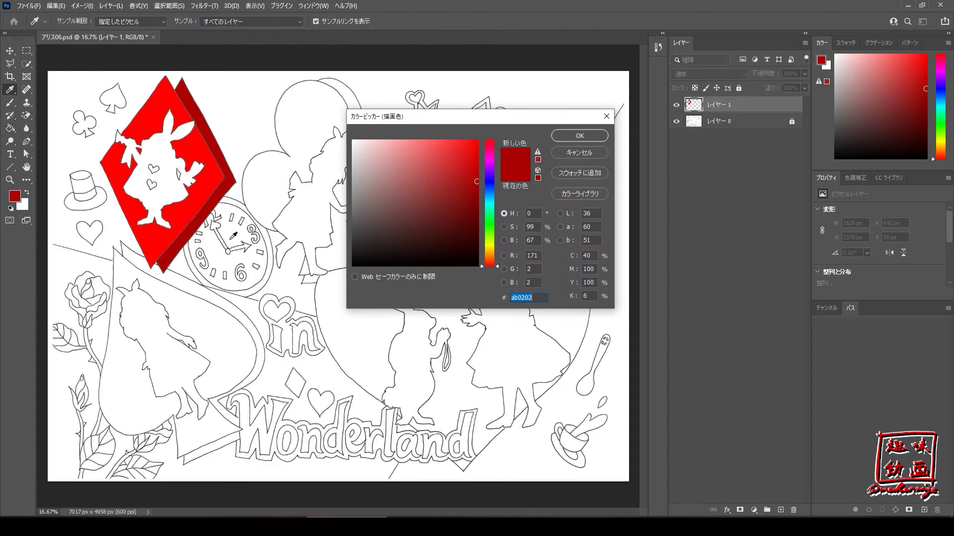
- Set the fill colour to black and fill the spade and club lobes black
left_click(357, 263)
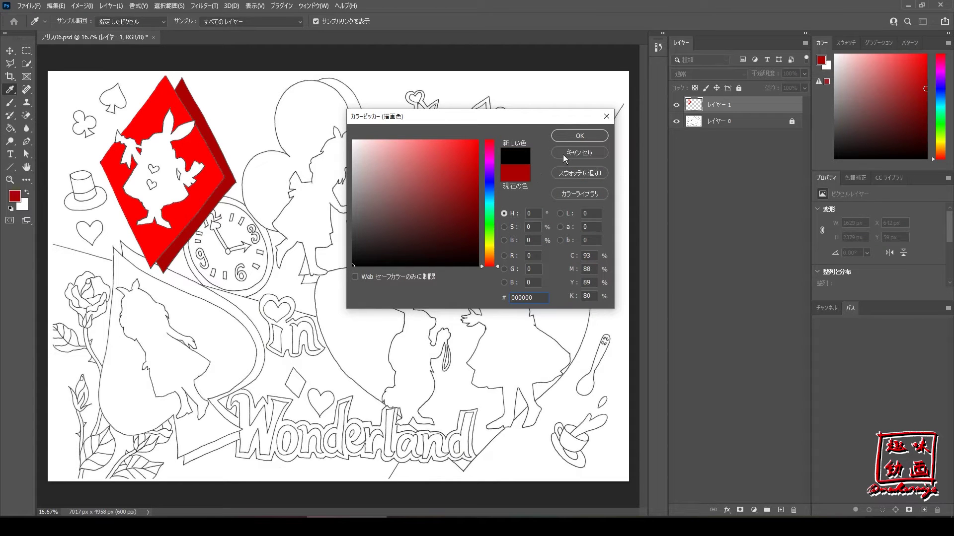
left_click(577, 137)
key("g")
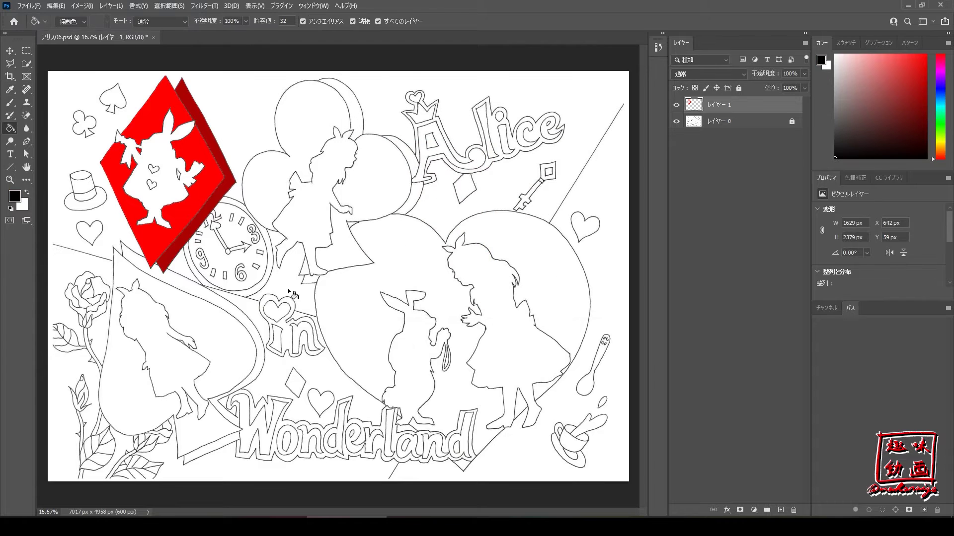
left_click(219, 326)
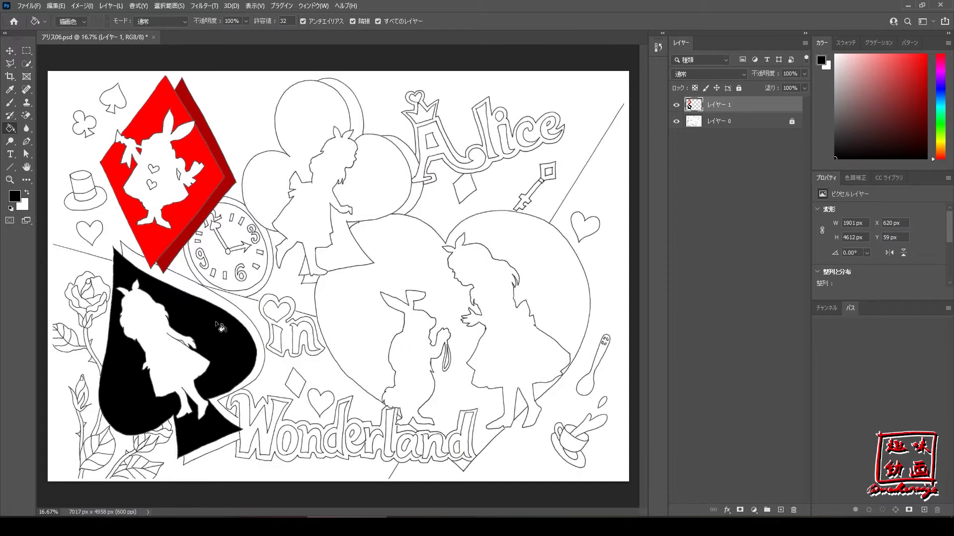
left_click(268, 200)
left_click(373, 188)
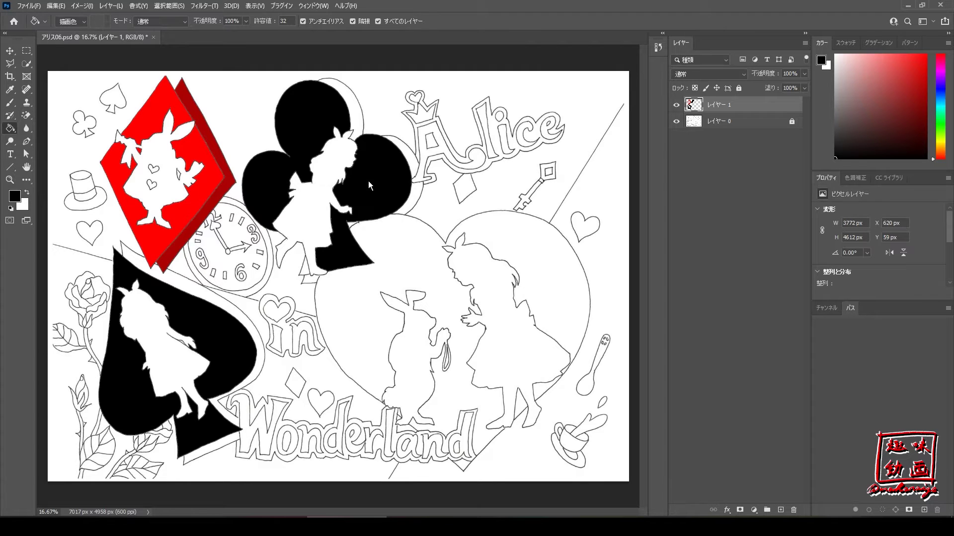
left_click(308, 271)
- Switch to dark grey #474747 and fill the area beside the club's top lobe
left_click(16, 197)
left_click_drag(354, 256, 353, 231)
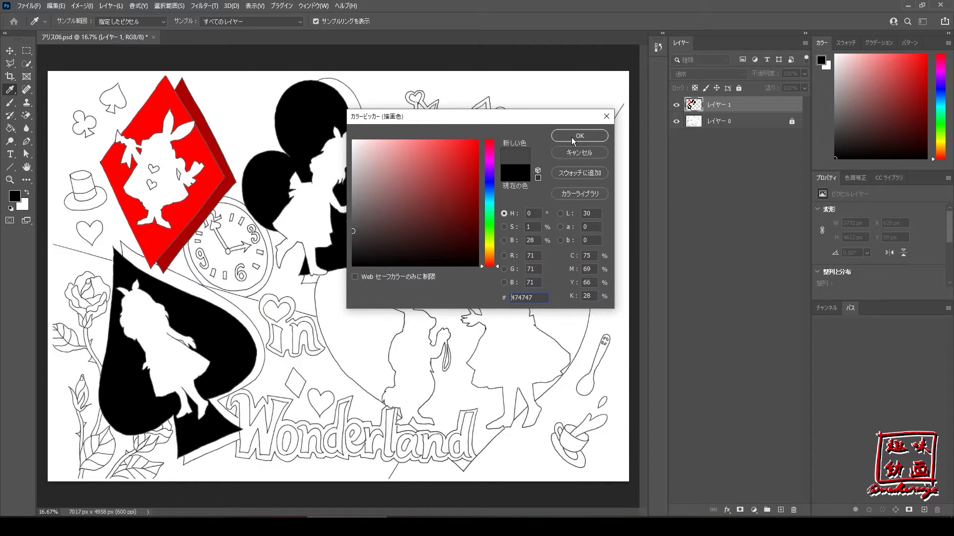
left_click(574, 143)
key("g")
left_click(357, 112)
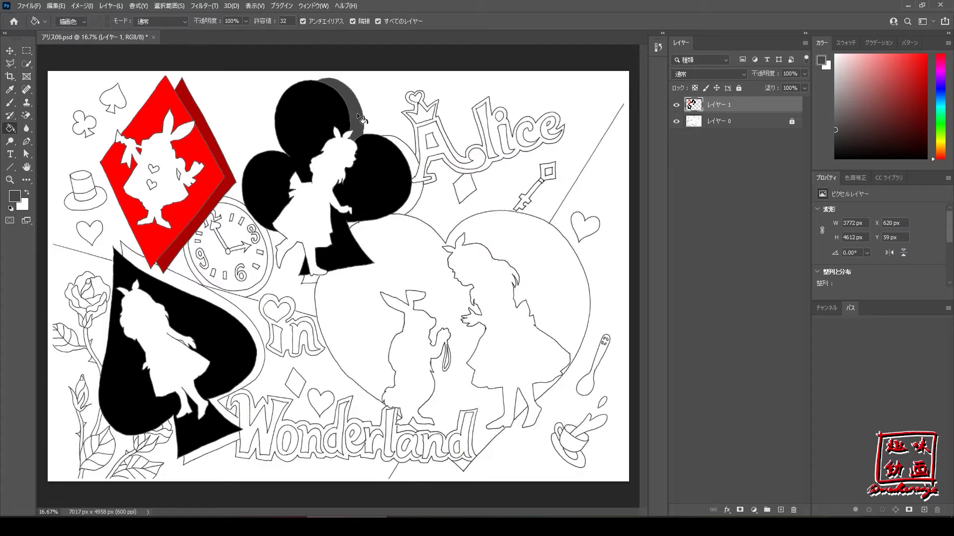
- Fill grey shadows down the club's right side and under the spade, undoing stray background fills
left_click(419, 198)
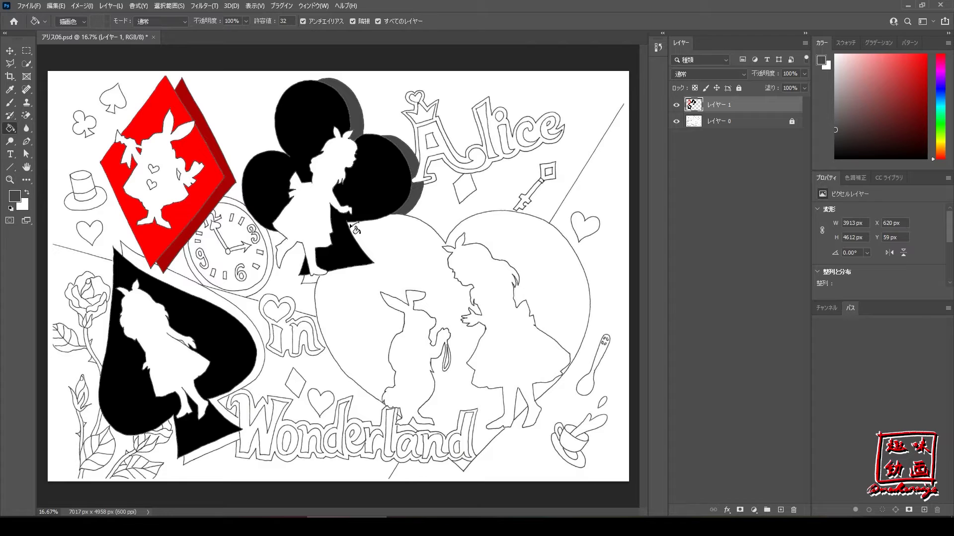
left_click(304, 281)
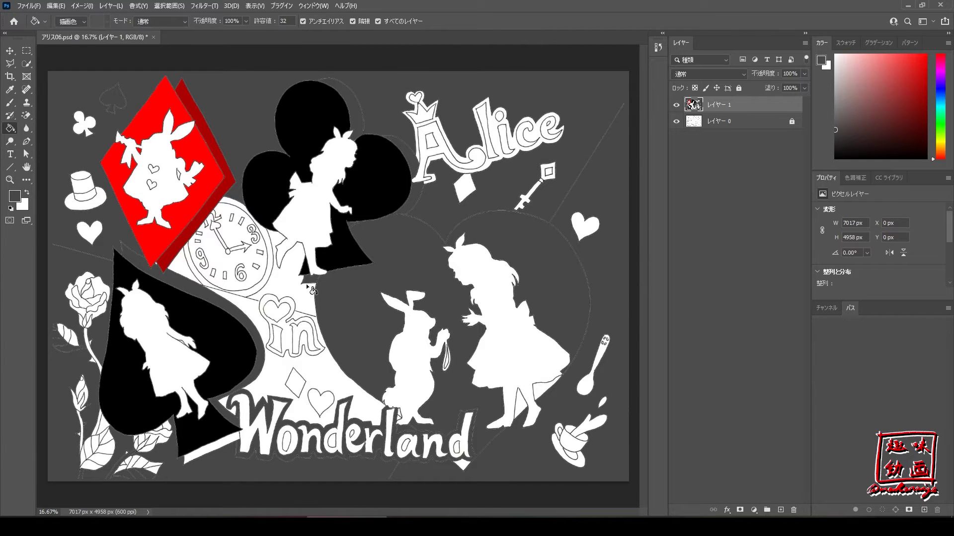
key("ctrl+z")
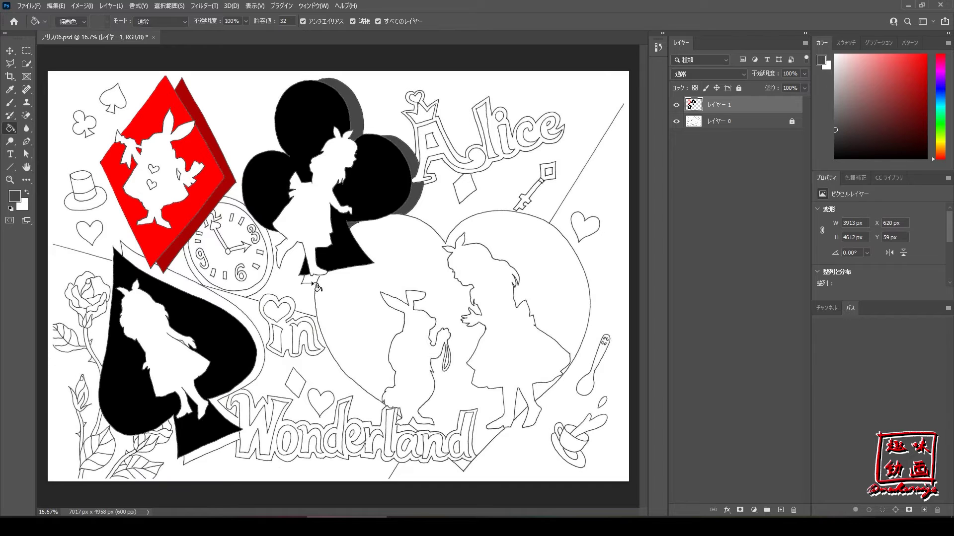
left_click(193, 290)
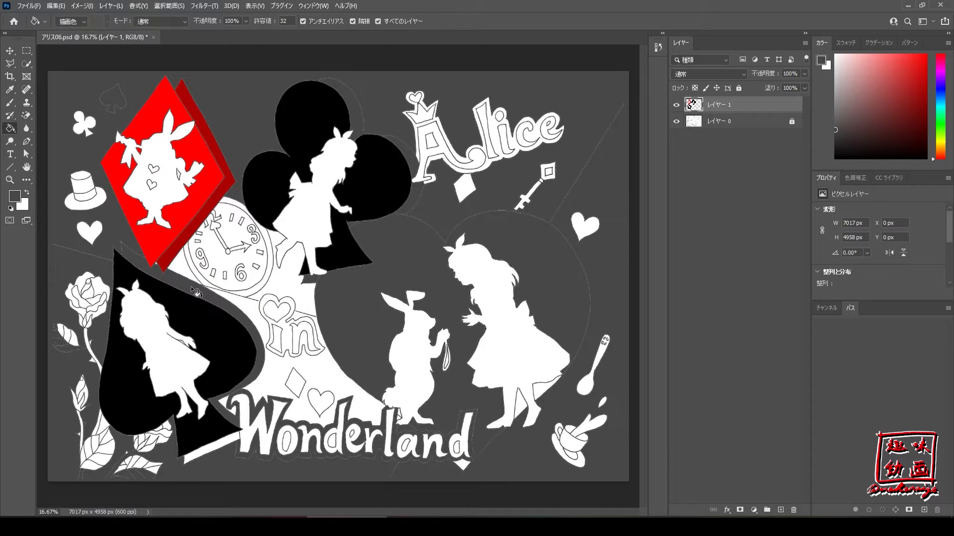
key("ctrl+z")
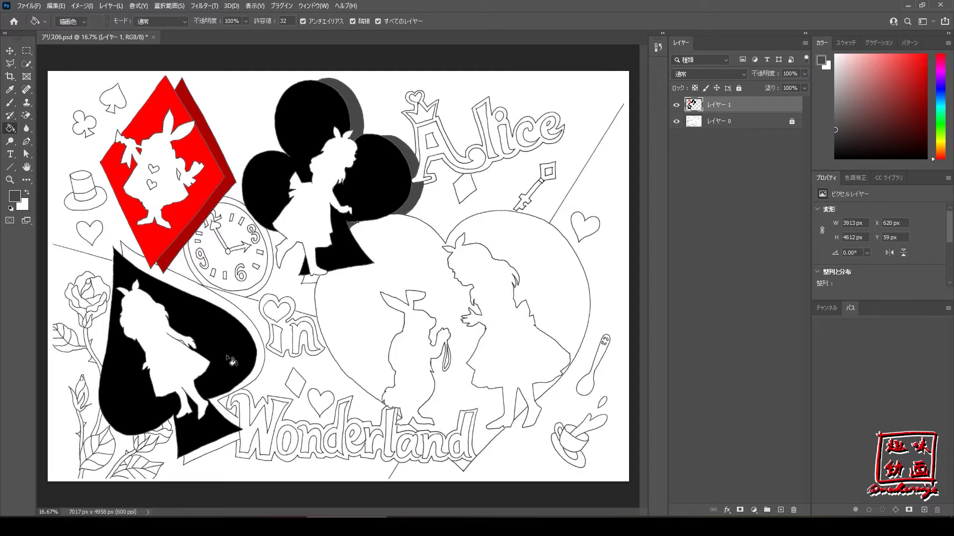
left_click(215, 453)
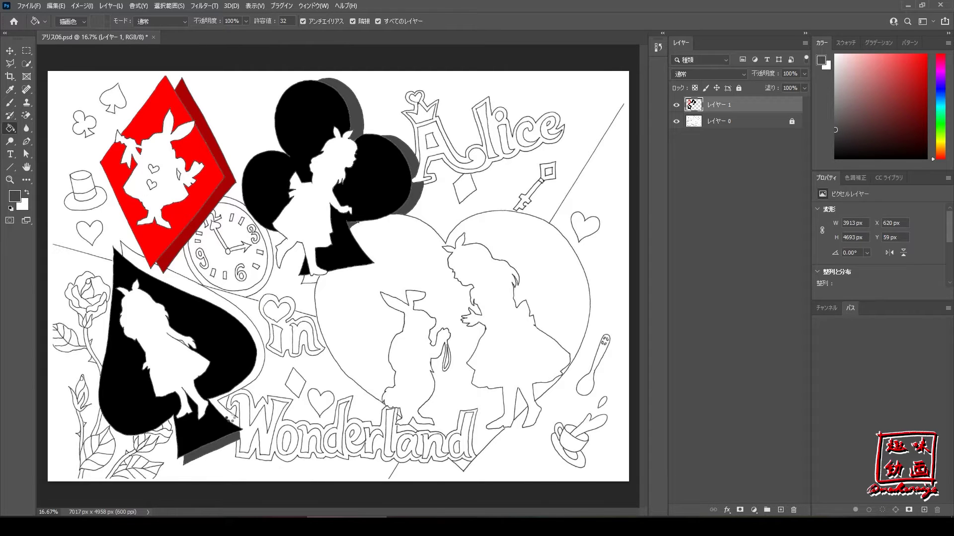
left_click(232, 422)
key("ctrl+z")
- Brush the white patch at the club's stem black
key("b")
left_click_drag(379, 229, 316, 283)
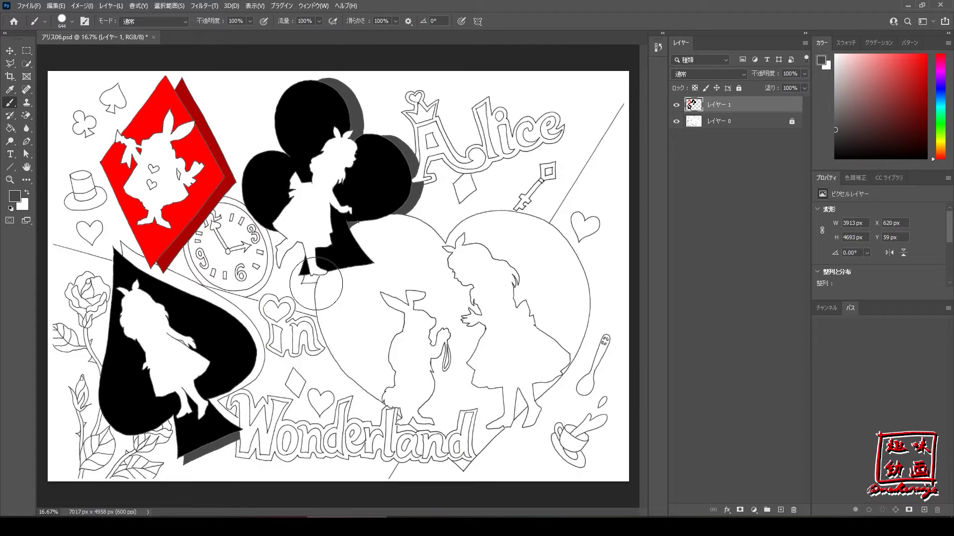
left_click_drag(316, 283, 340, 281)
- Zoom in and shrink the brush further for detail work
scroll(337, 281, "up", 2)
scroll(337, 282, "up", 2)
scroll(336, 276, "up", 2)
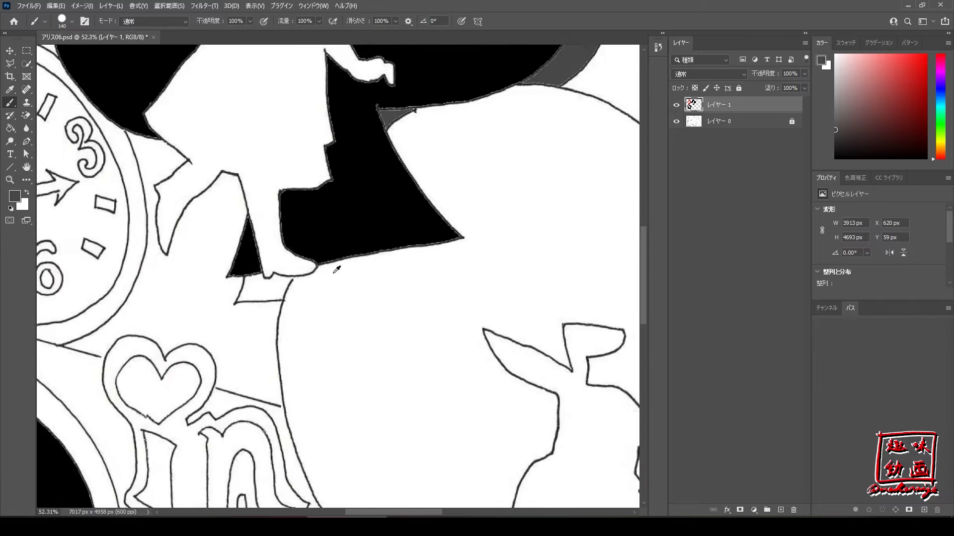
scroll(336, 269, "up", 1)
scroll(336, 269, "up", 1)
scroll(272, 281, "up", 2)
scroll(272, 281, "up", 1)
scroll(272, 281, "up", 1)
scroll(272, 282, "up", 1)
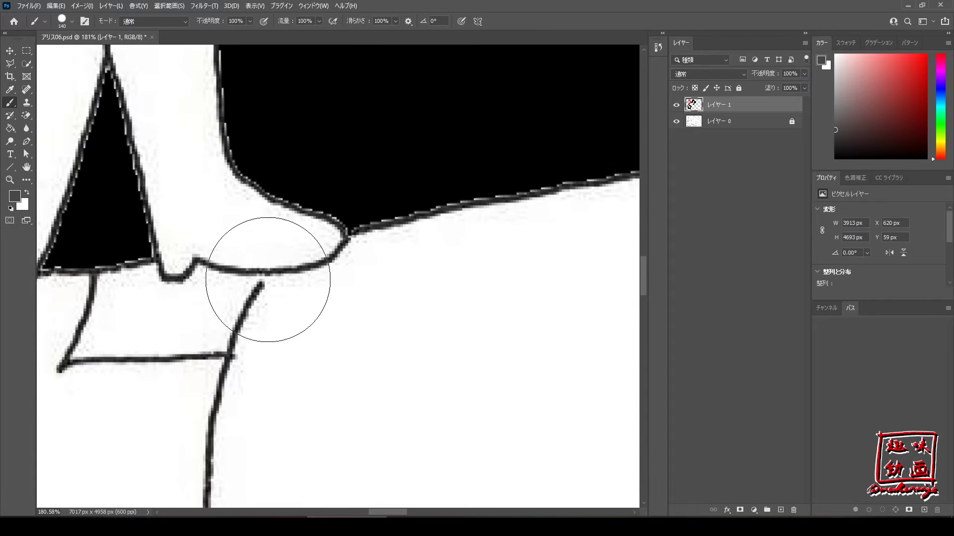
left_click_drag(264, 278, 205, 287)
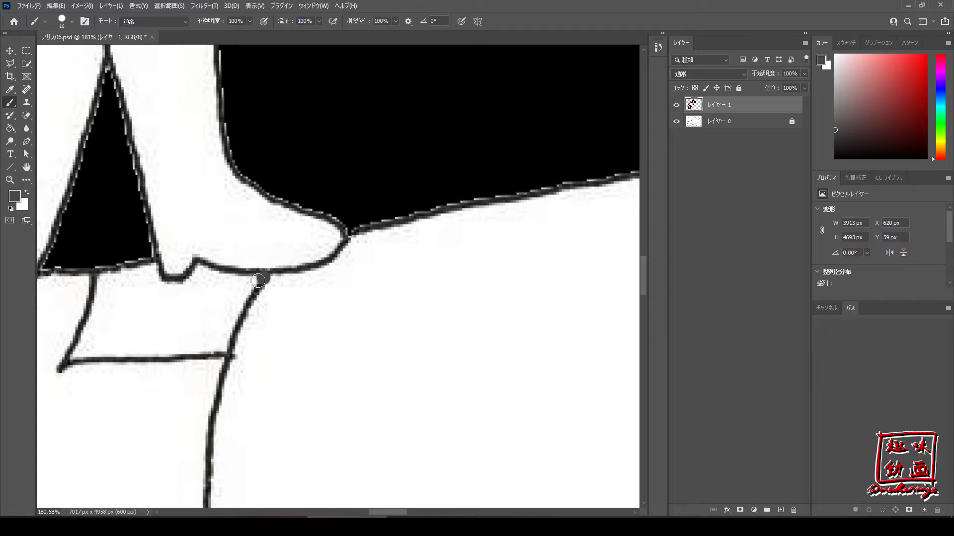
- Set the painting colour to pure black #000000
left_click(16, 200)
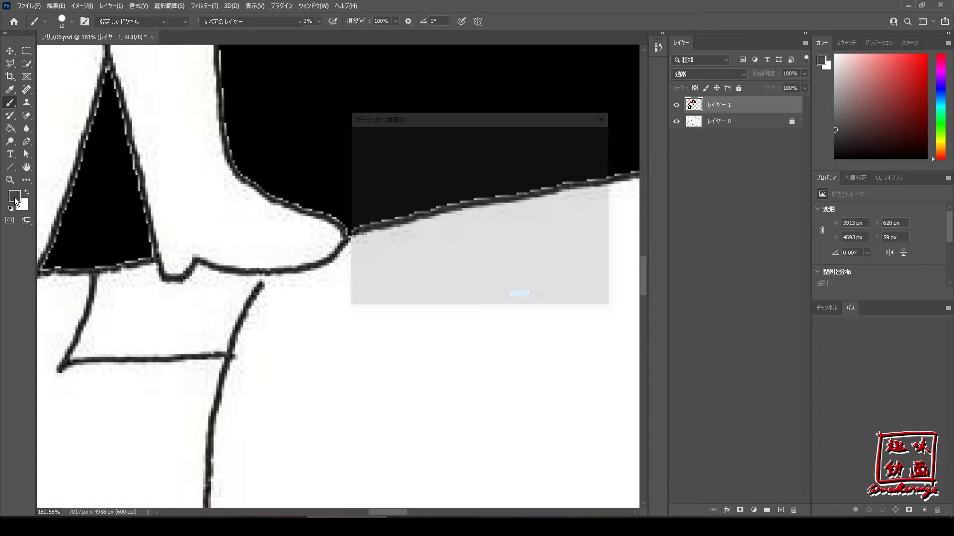
left_click_drag(352, 254, 346, 274)
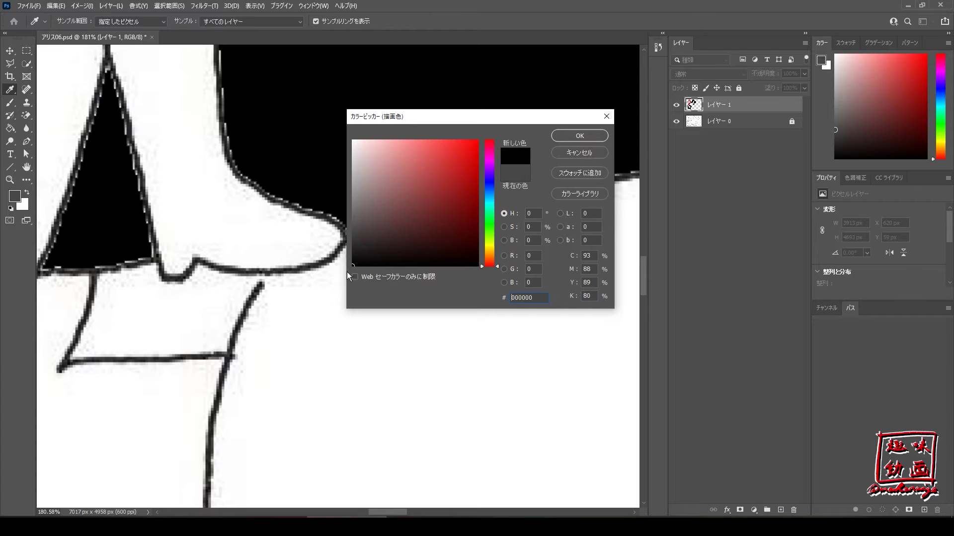
left_click(568, 133)
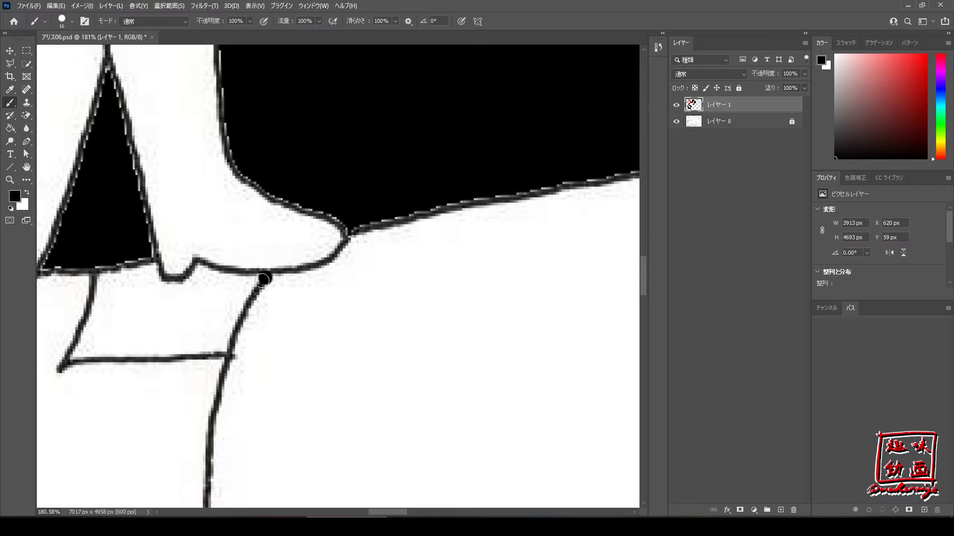
scroll(257, 268, "down", 1)
scroll(256, 265, "down", 1)
scroll(256, 265, "down", 2)
scroll(256, 264, "down", 1)
scroll(258, 260, "down", 3)
scroll(259, 257, "down", 3)
scroll(261, 254, "down", 4)
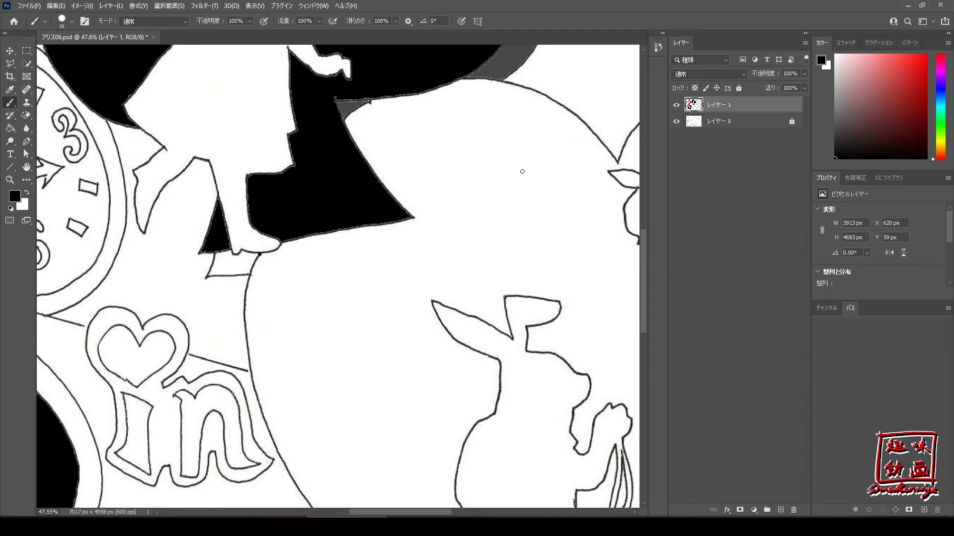
scroll(384, 310, "down", 2)
scroll(375, 313, "down", 1)
scroll(373, 309, "down", 3)
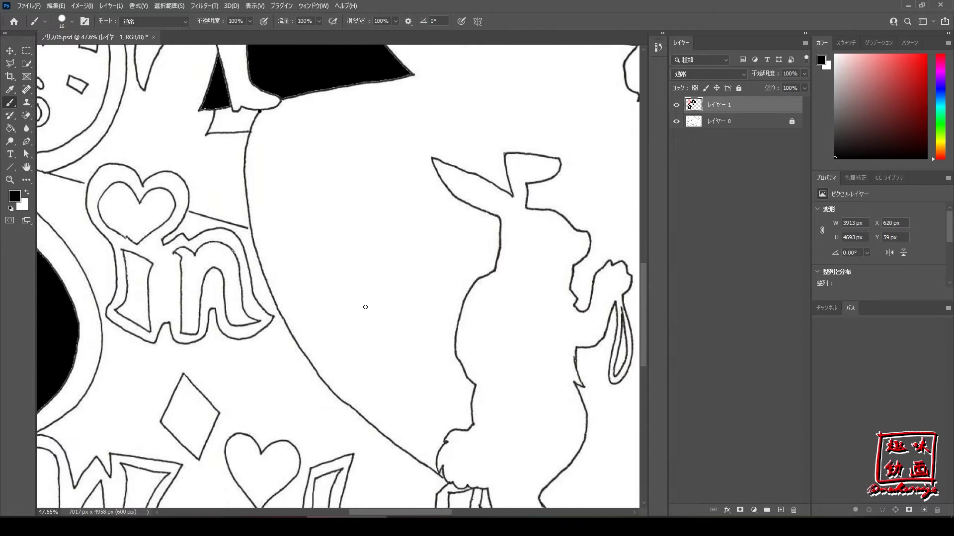
scroll(367, 307, "down", 2)
scroll(371, 303, "down", 1)
scroll(420, 324, "down", 1)
scroll(477, 378, "down", 1)
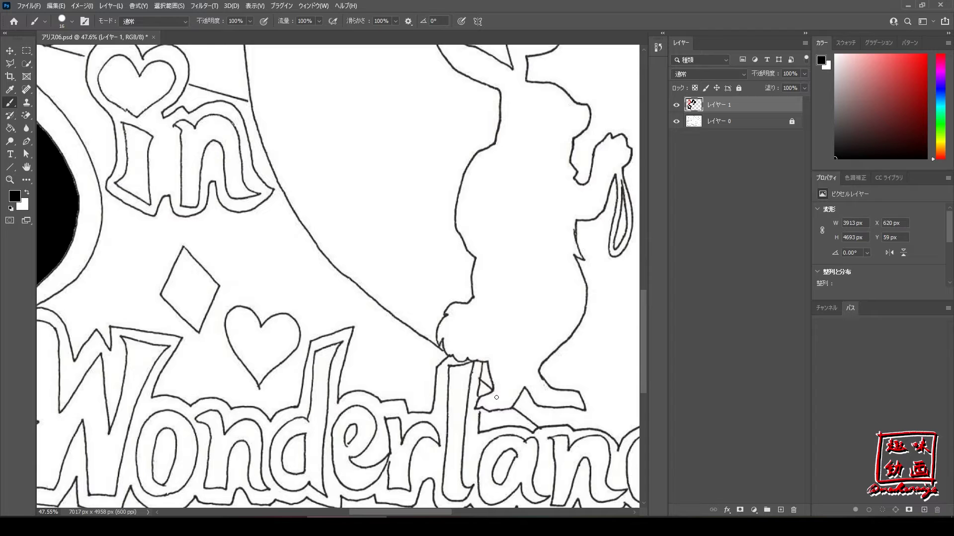
scroll(398, 507, "right", 4)
scroll(423, 496, "right", 6)
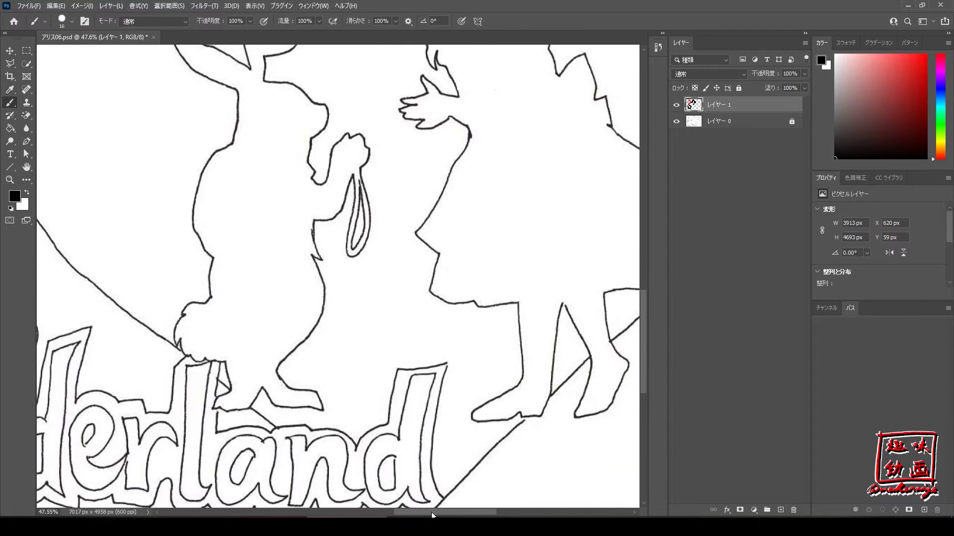
scroll(447, 492, "right", 3)
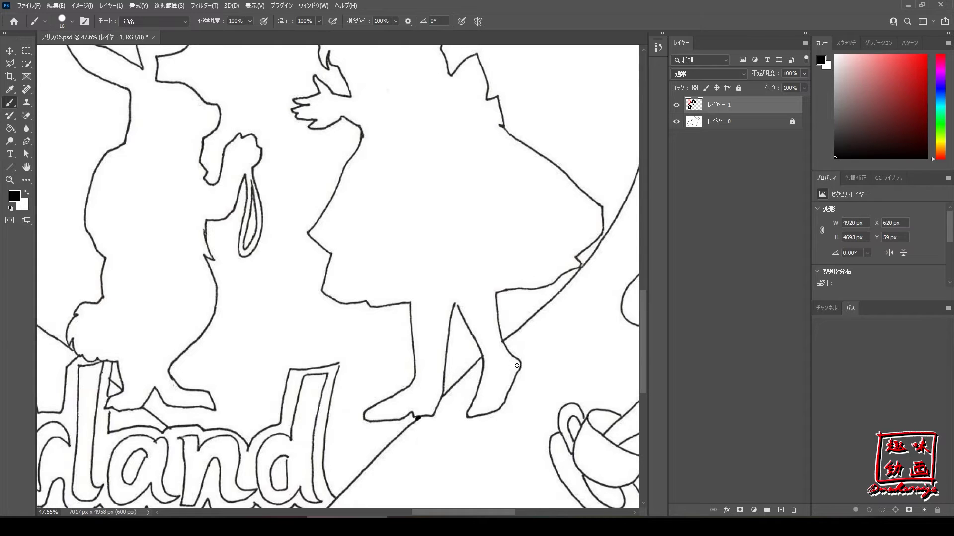
scroll(494, 515, "right", 3)
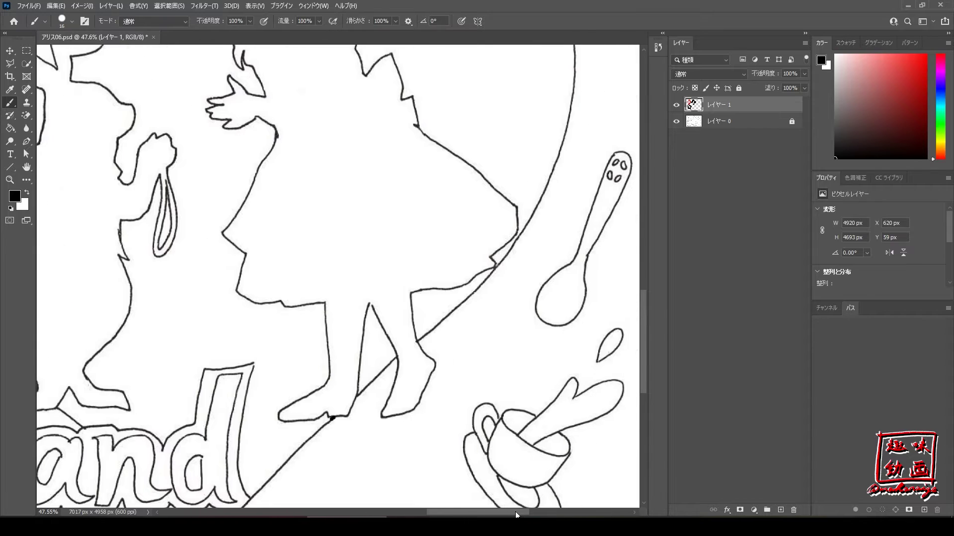
scroll(441, 330, "right", 3)
scroll(432, 323, "up", 1)
scroll(424, 314, "up", 3)
scroll(423, 313, "up", 5)
scroll(422, 314, "up", 2)
scroll(420, 315, "up", 2)
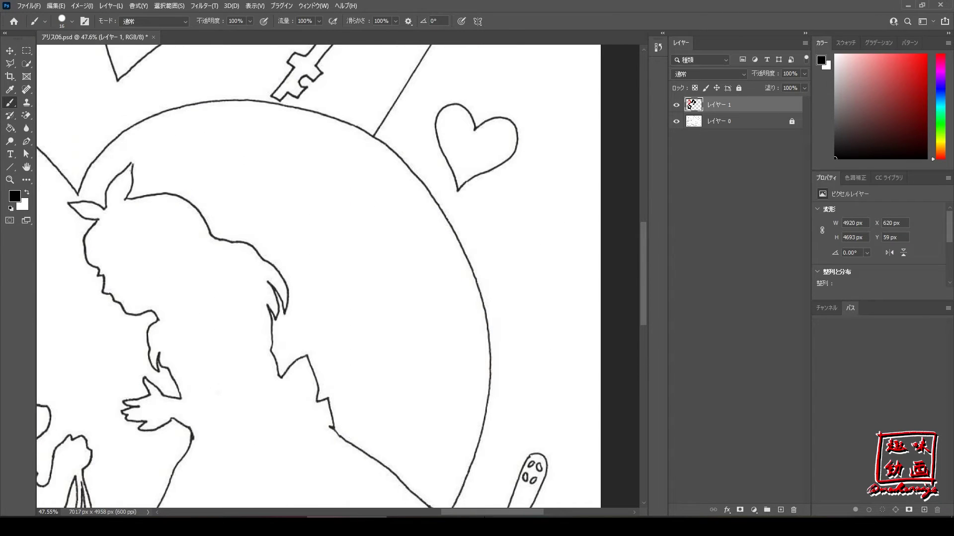
left_click_drag(484, 512, 405, 512)
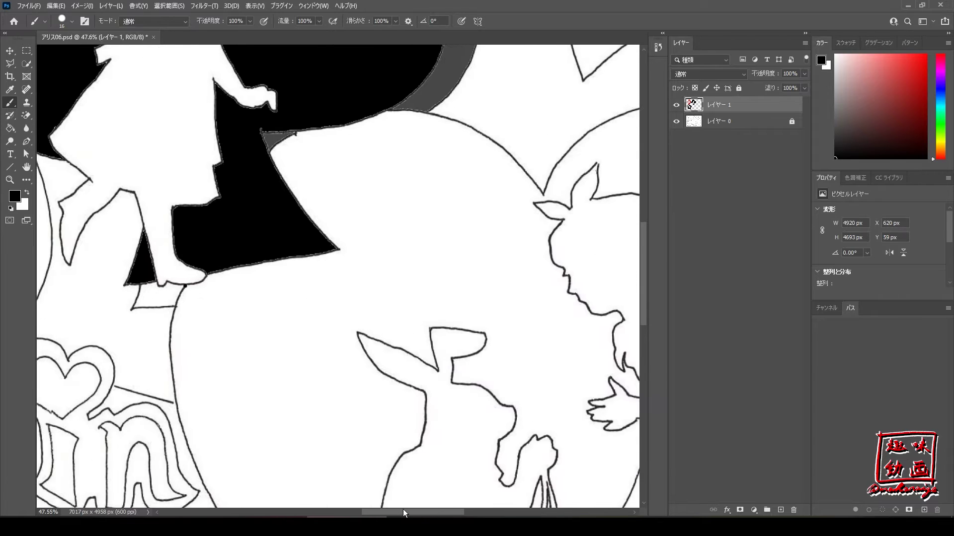
scroll(343, 355, "down", 2)
scroll(333, 343, "down", 2)
scroll(328, 333, "down", 2)
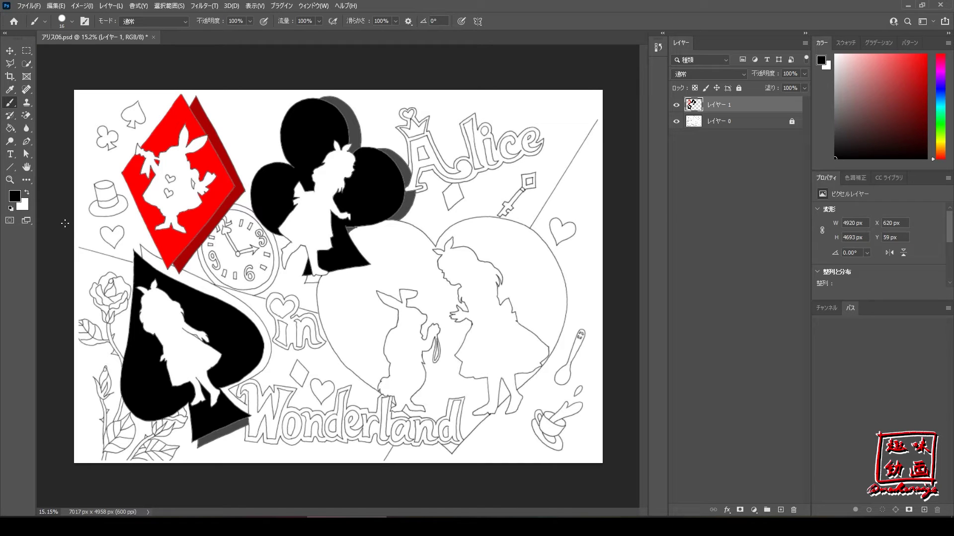
key("g")
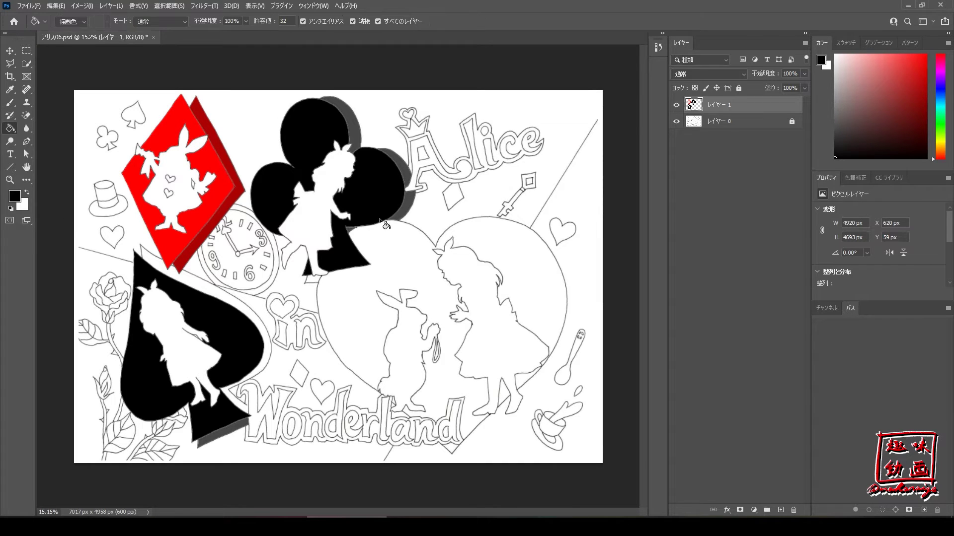
- Set the fill colour to dark grey #474747, trial-fill the big heart, then undo it
left_click(15, 196)
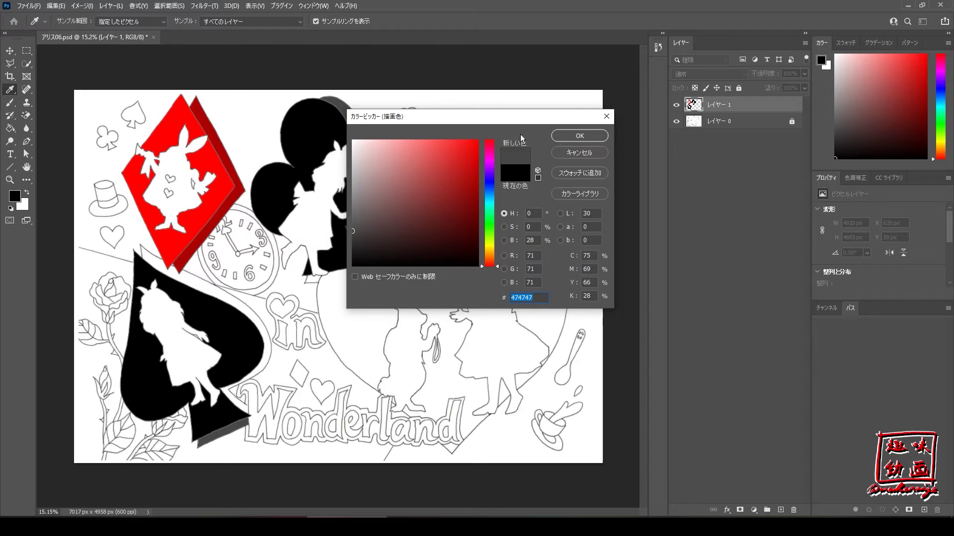
left_click(579, 136)
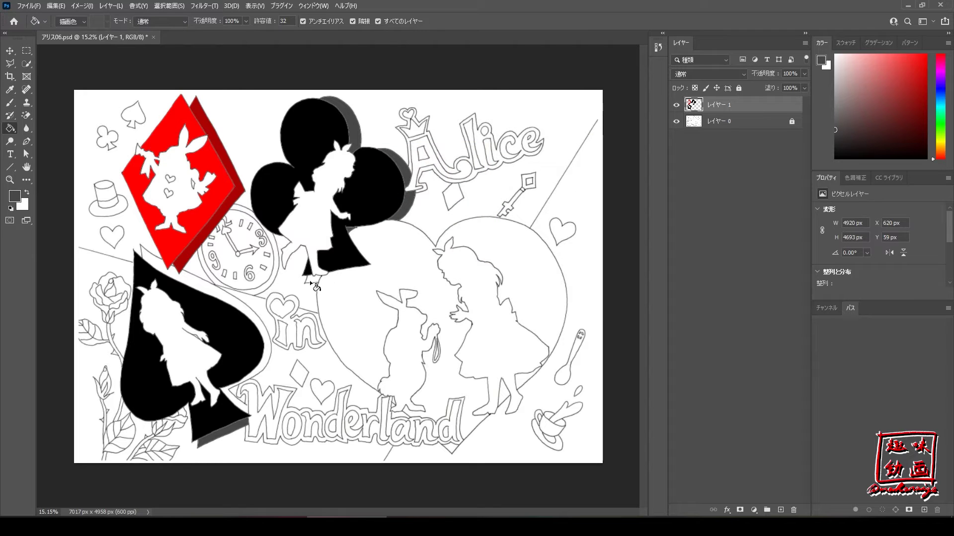
left_click(206, 288)
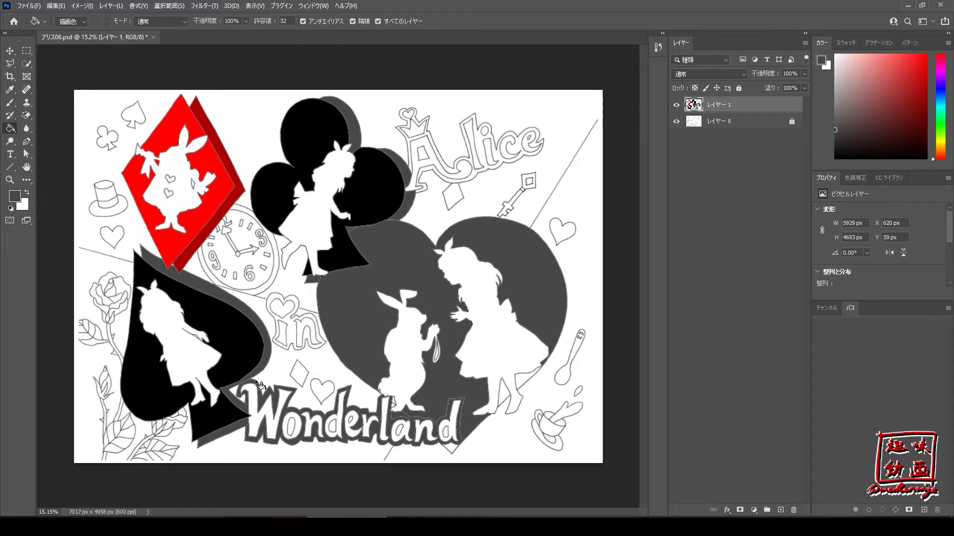
key("ctrl+z")
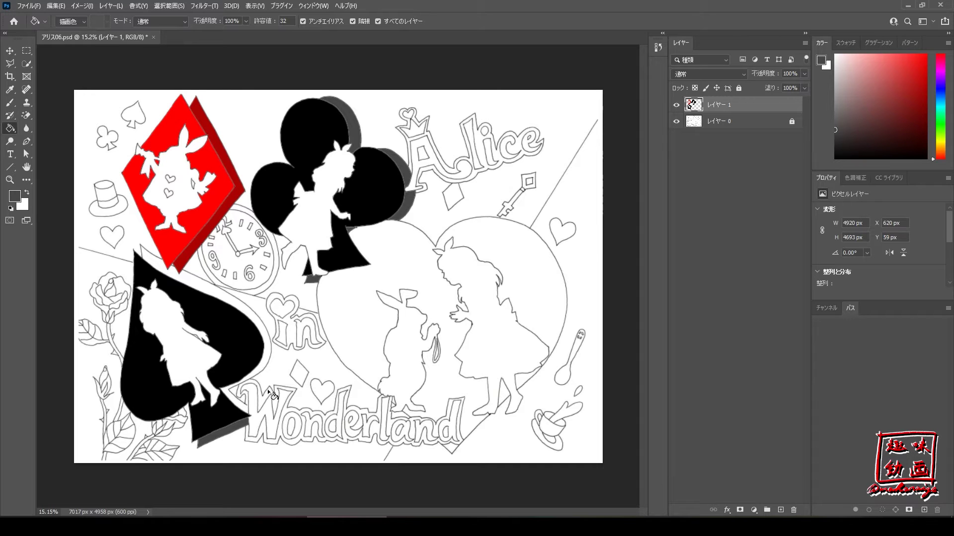
- Fill the white band along the spade's right curved edge dark grey
key("ctrl+minus")
scroll(270, 394, "up", 2)
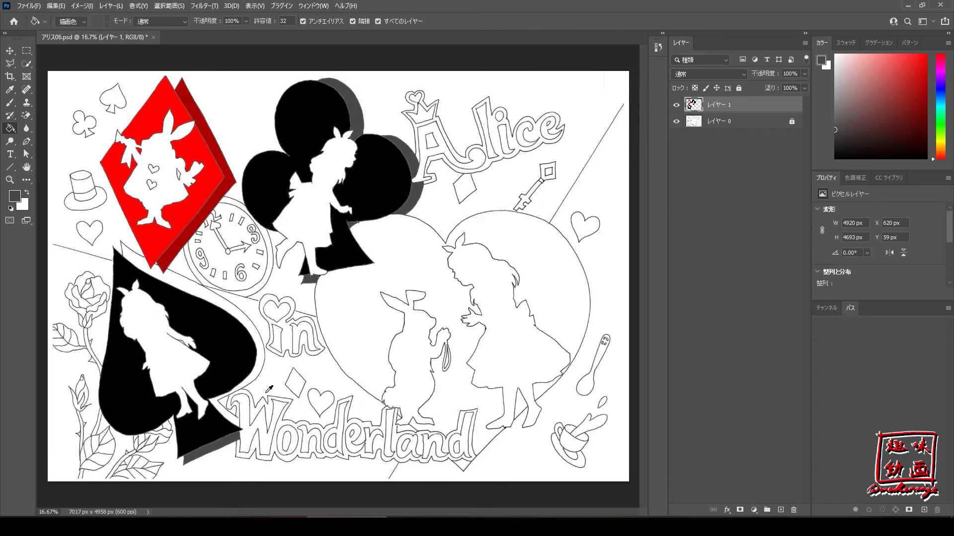
scroll(271, 393, "up", 3)
scroll(269, 390, "up", 3)
scroll(269, 388, "up", 3)
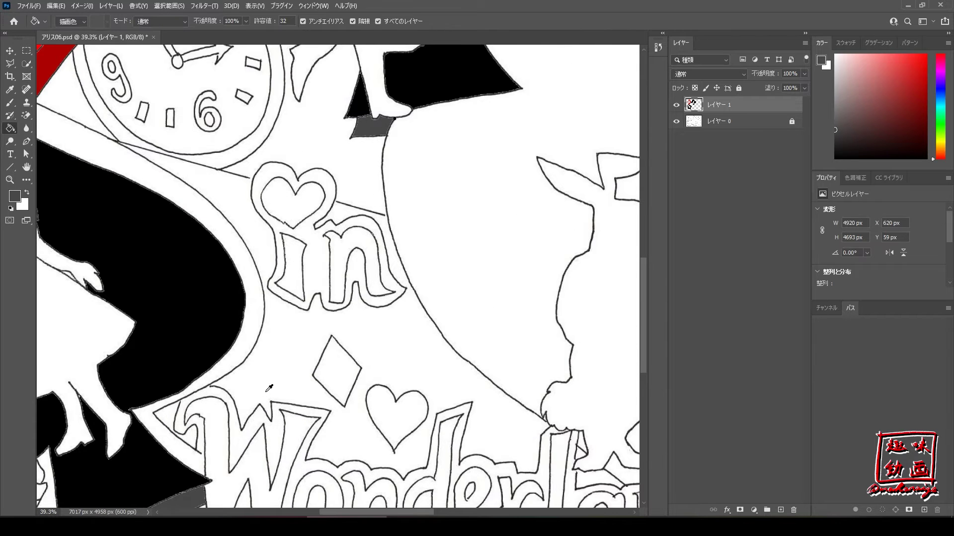
scroll(258, 391, "up", 1)
scroll(233, 393, "up", 1)
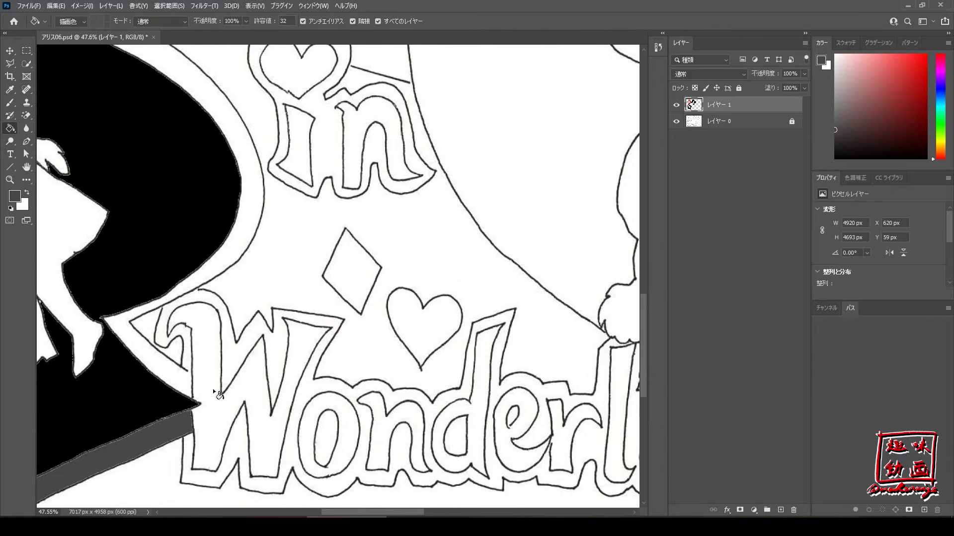
key("b")
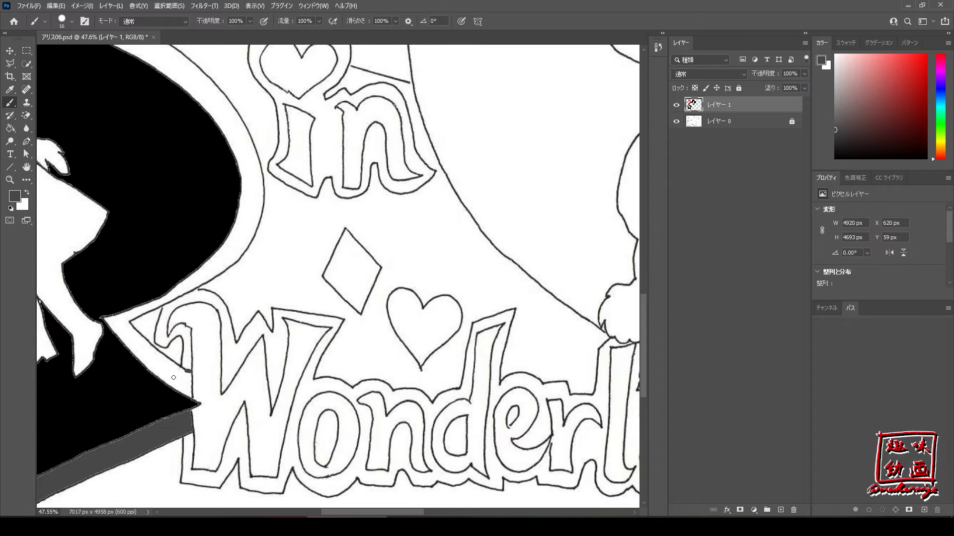
key("g")
left_click(172, 381)
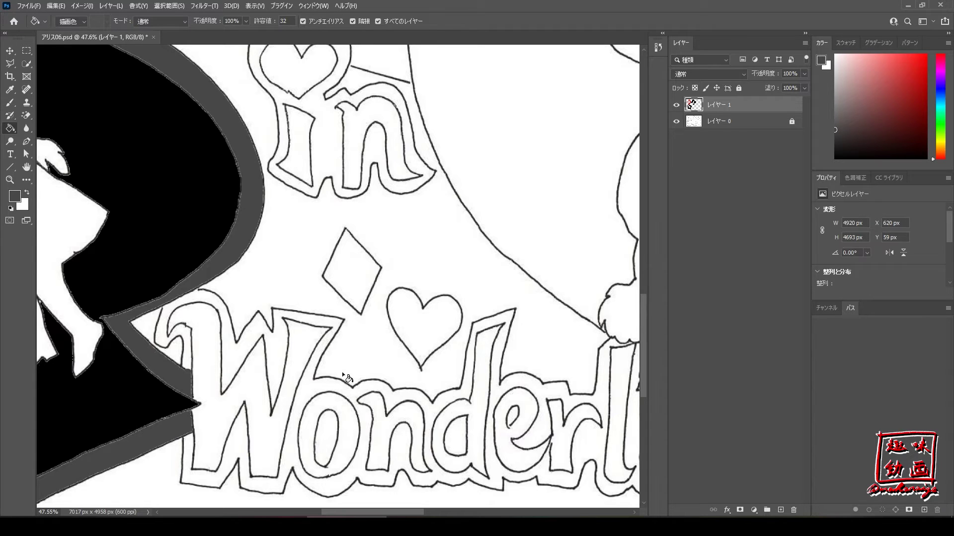
scroll(343, 374, "down", 3, "alt")
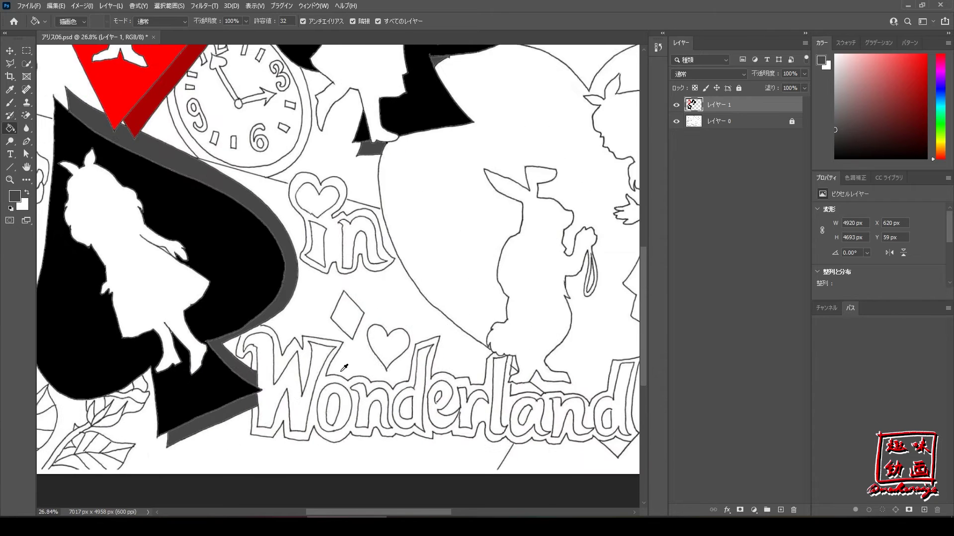
scroll(342, 373, "down", 1, "alt")
scroll(339, 372, "down", 1, "alt")
scroll(338, 370, "down", 1, "alt")
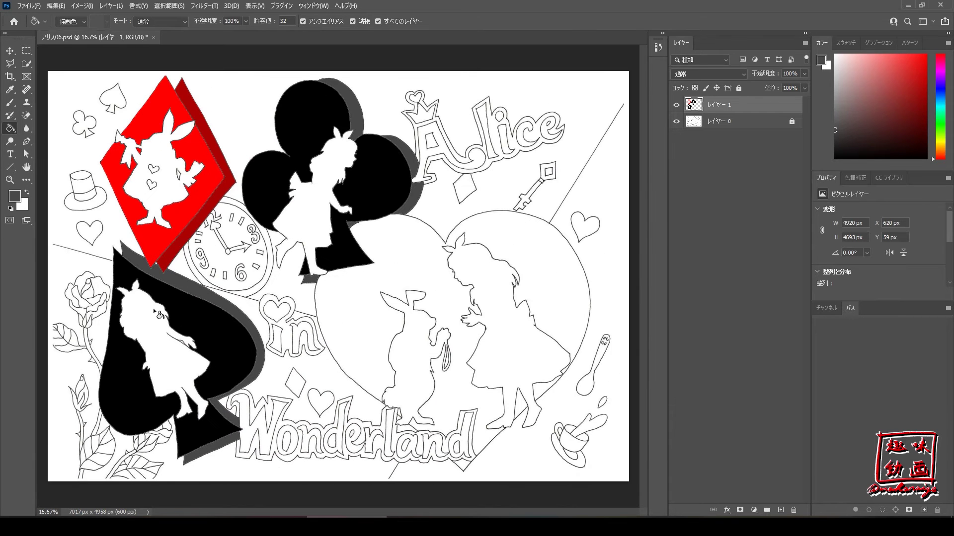
- Set the colour to pure red #FF0000 and fill the heart, undoing the leak into the lettering
left_click(15, 197)
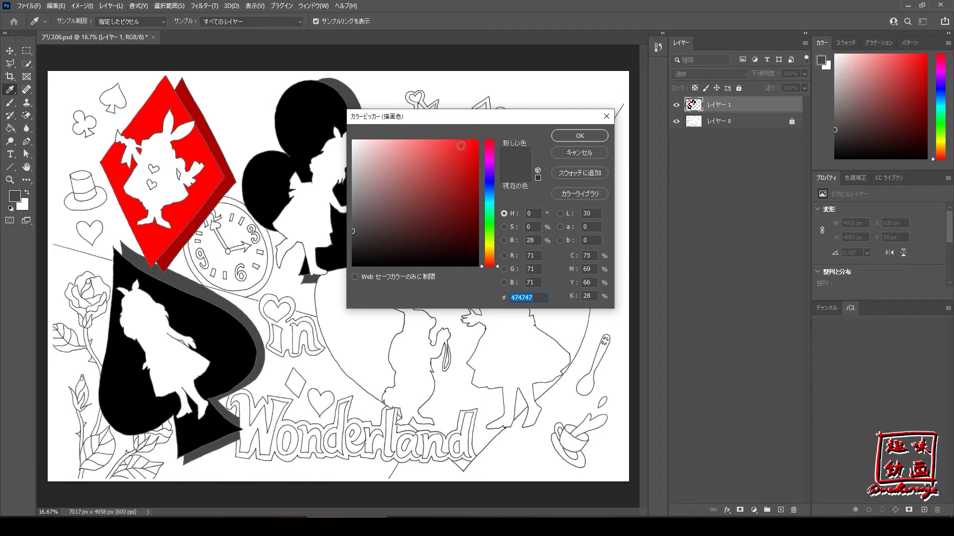
left_click(477, 142)
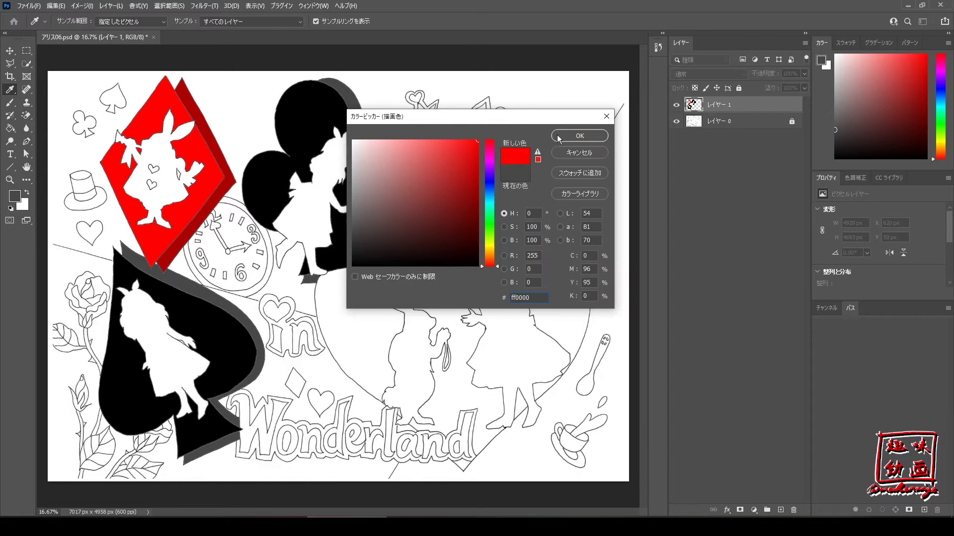
left_click(579, 135)
left_click(437, 281)
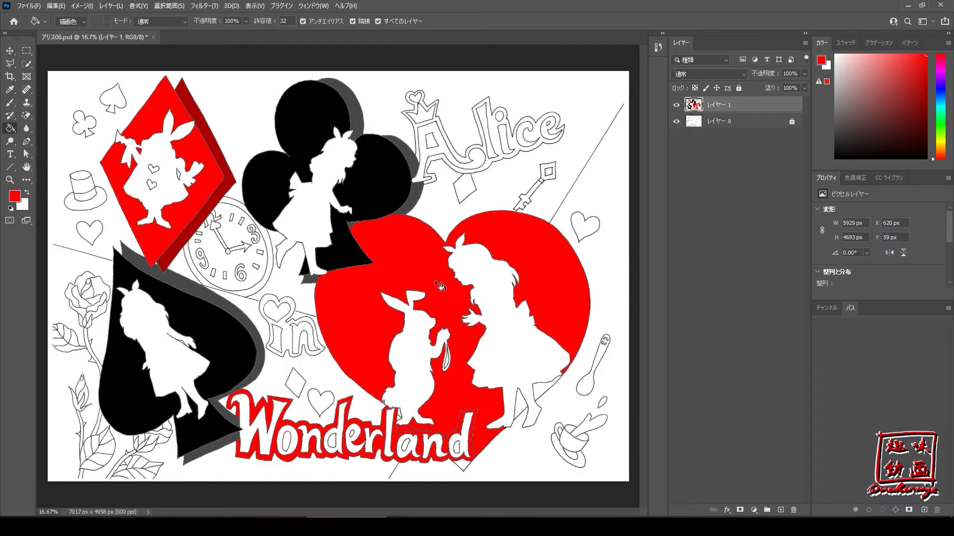
scroll(434, 279, "down", 1)
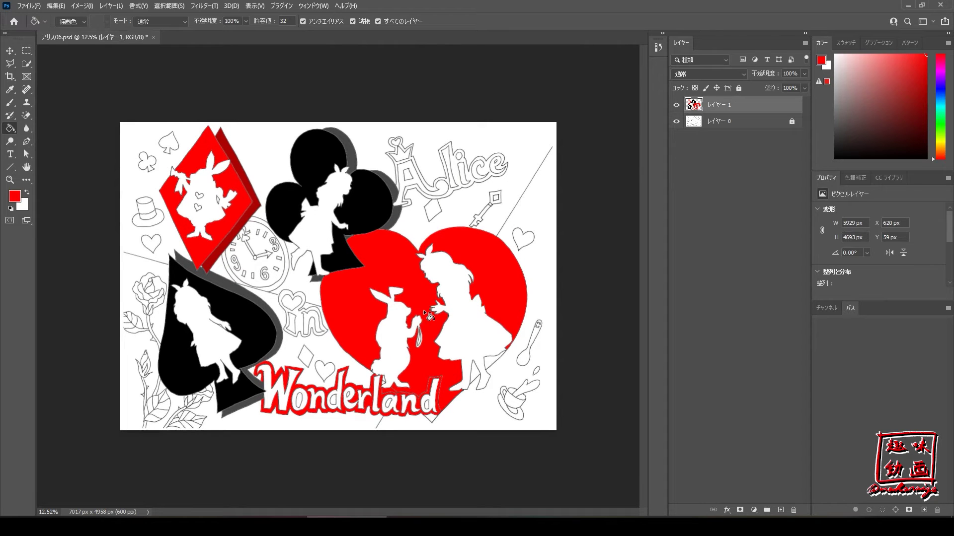
key("ctrl+z")
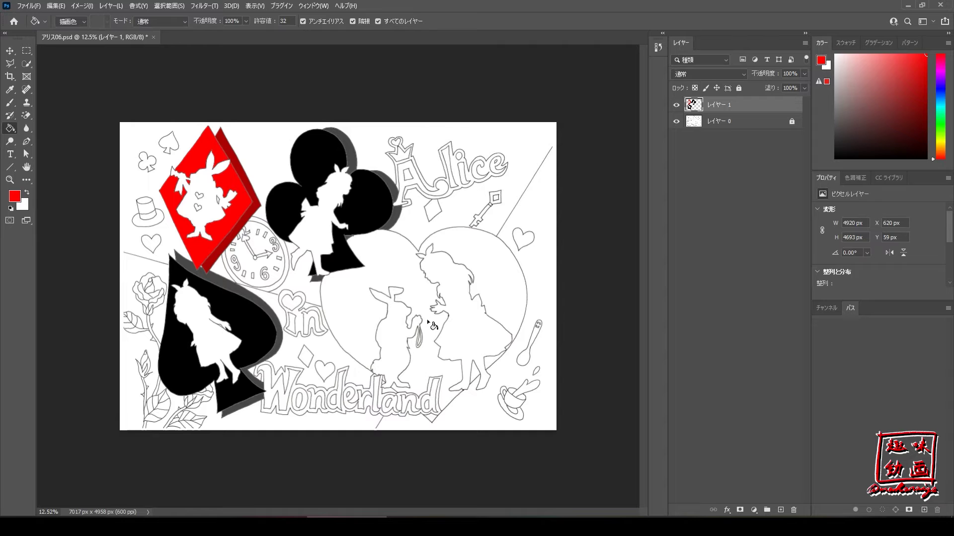
scroll(428, 322, "up", 2)
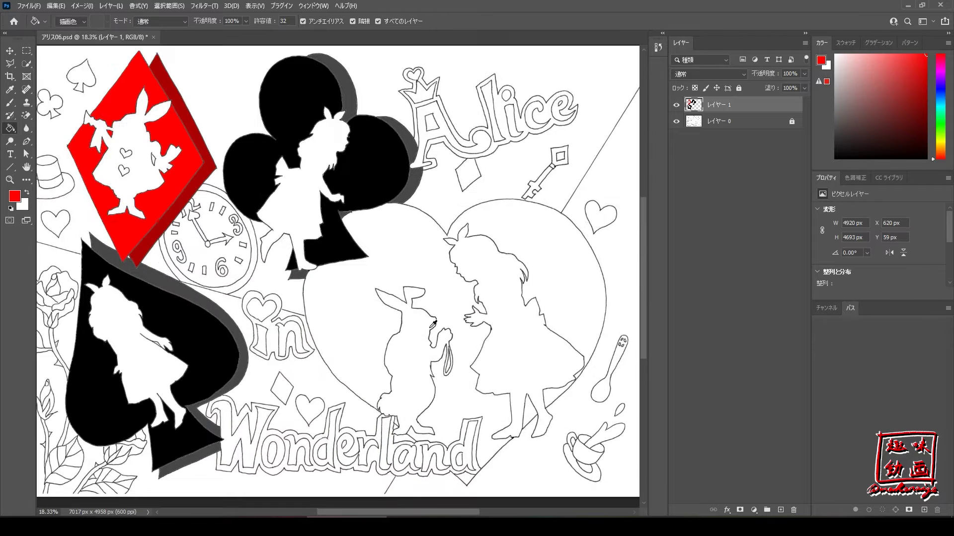
scroll(432, 323, "up", 1)
scroll(452, 353, "down", 1)
scroll(452, 354, "down", 2)
scroll(452, 353, "down", 1)
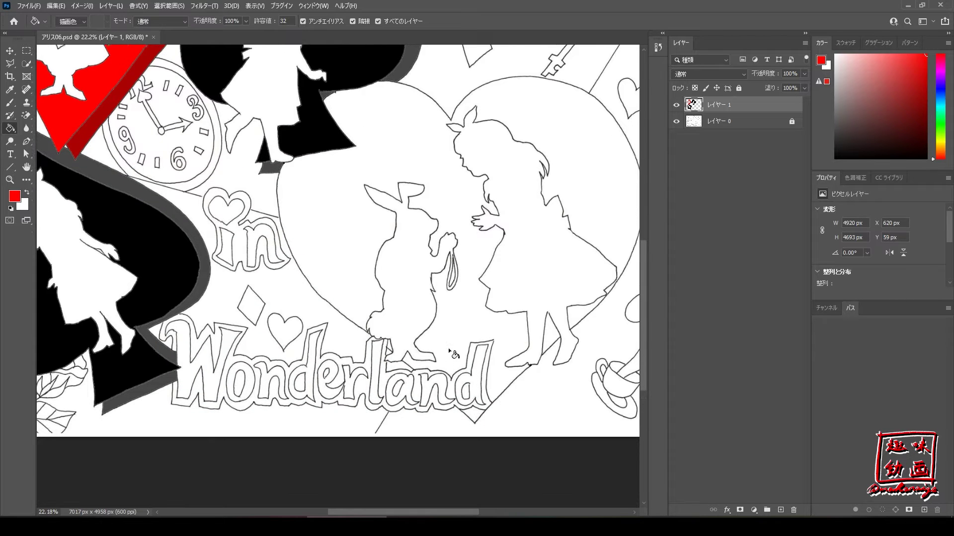
scroll(450, 343, "up", 4)
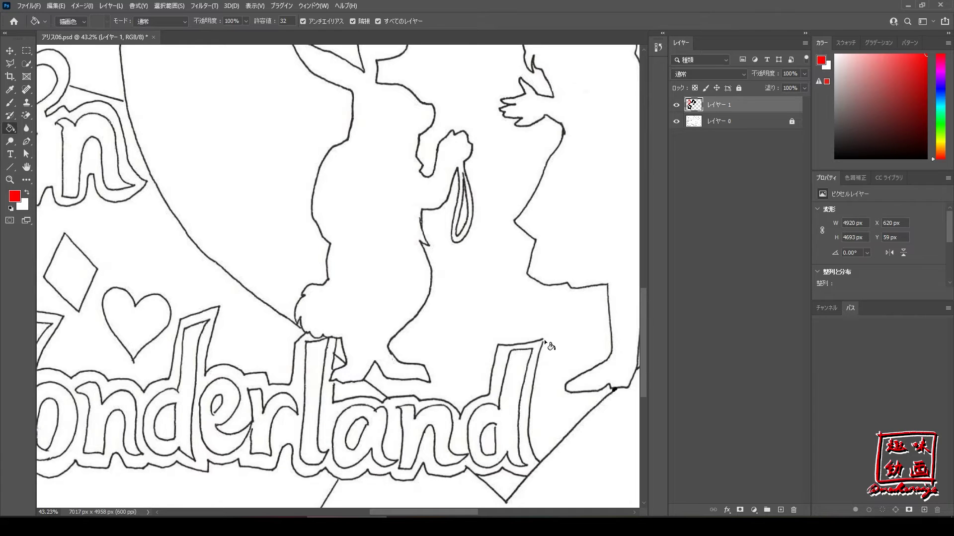
- Seal the leak with the brush, then refill the big heart and the gap by the rabbit's leg red
key("b")
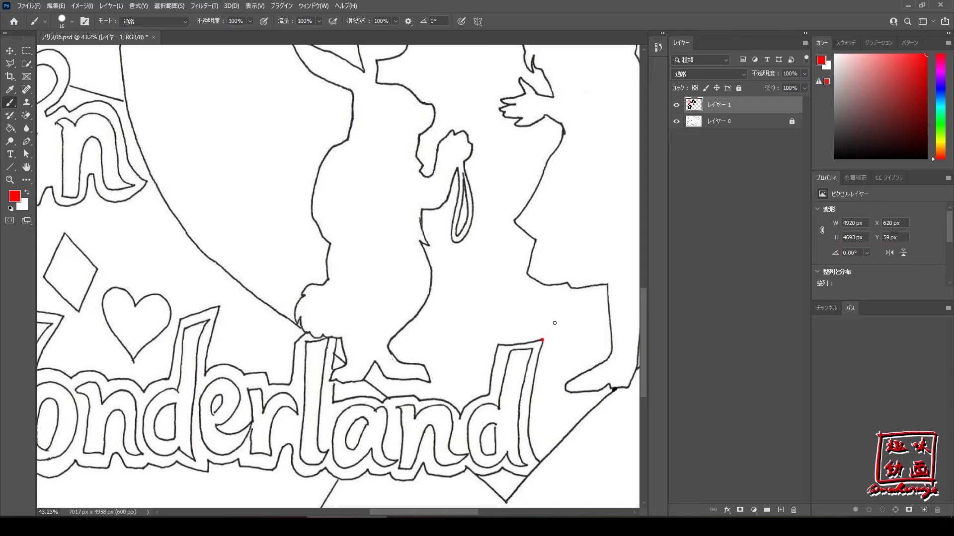
key("g")
left_click(555, 322)
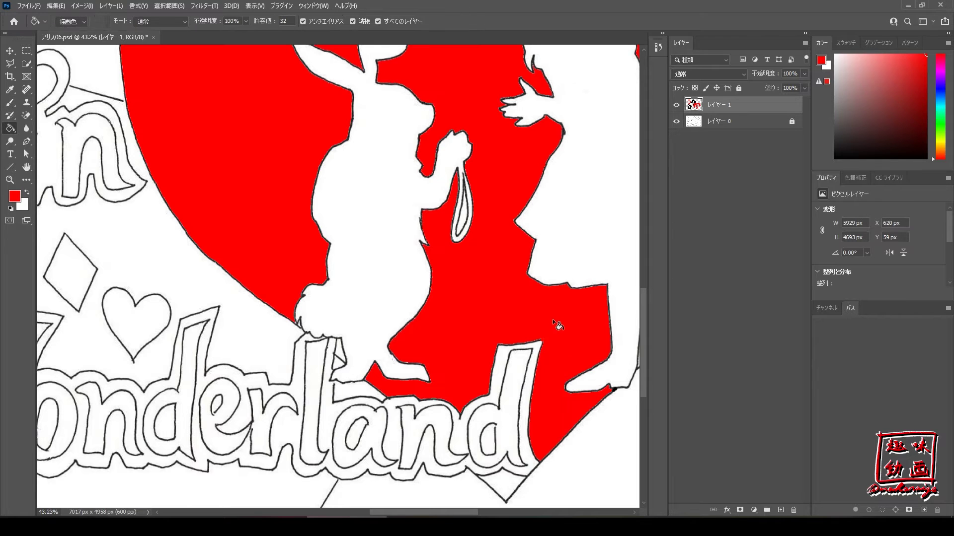
left_click(341, 353)
key("ctrl+minus")
key("ctrl+minus")
key("ctrl+minus")
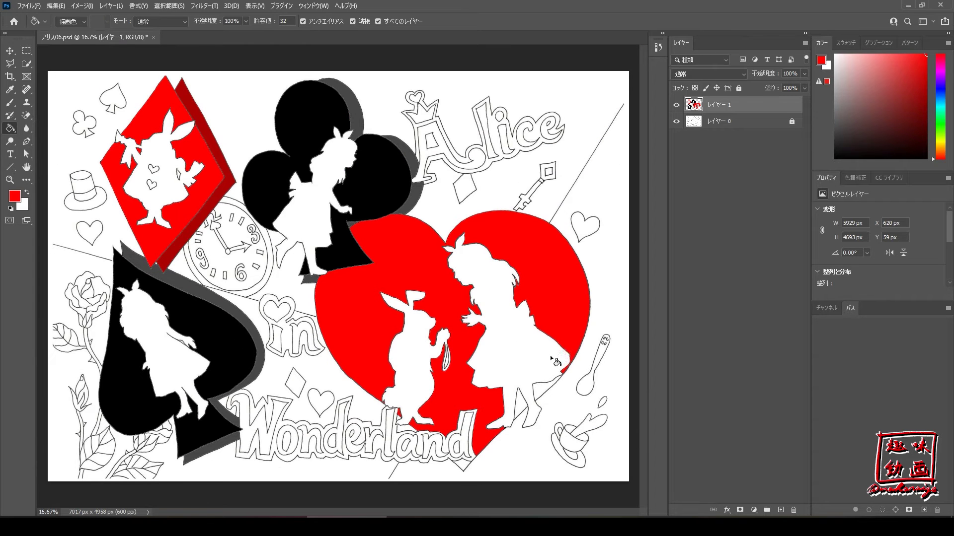
left_click(520, 401)
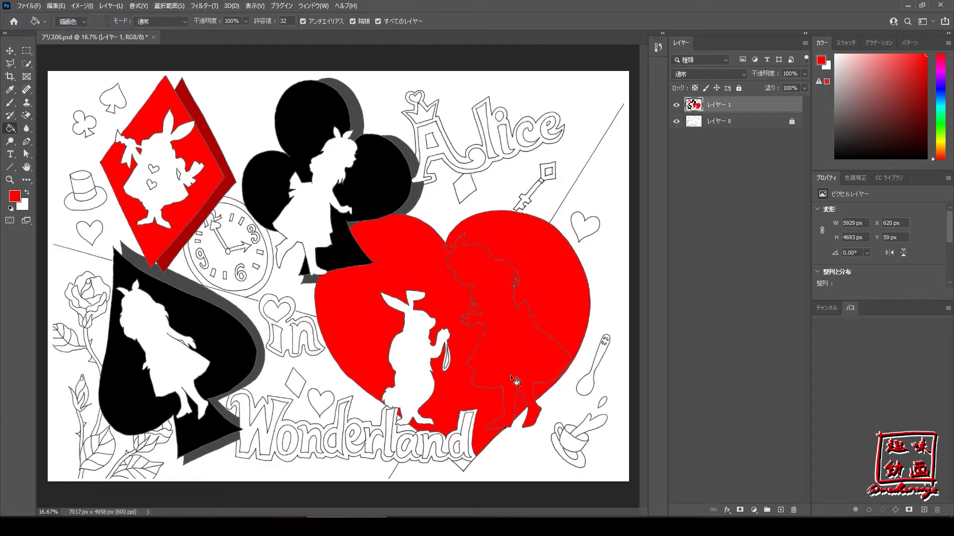
key("ctrl+z")
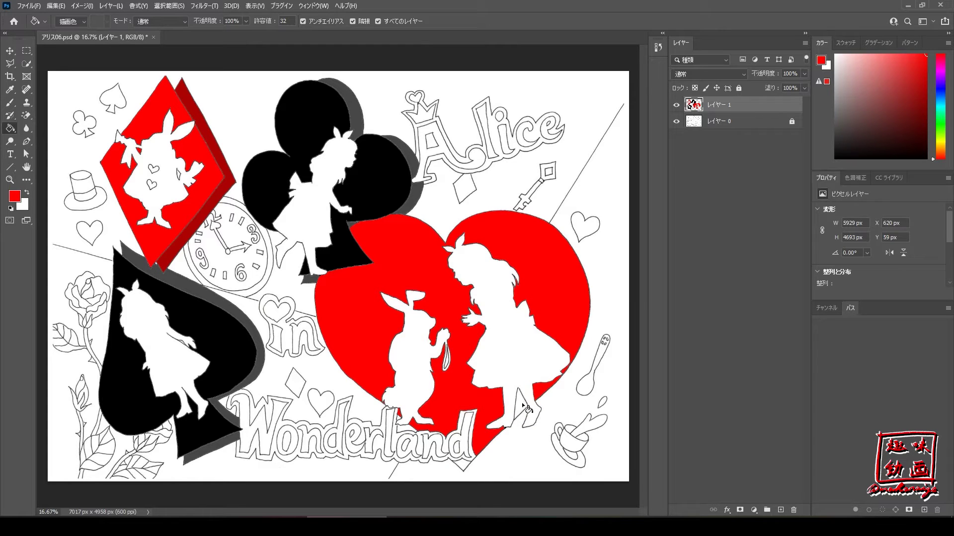
scroll(521, 398, "up", 5, "alt")
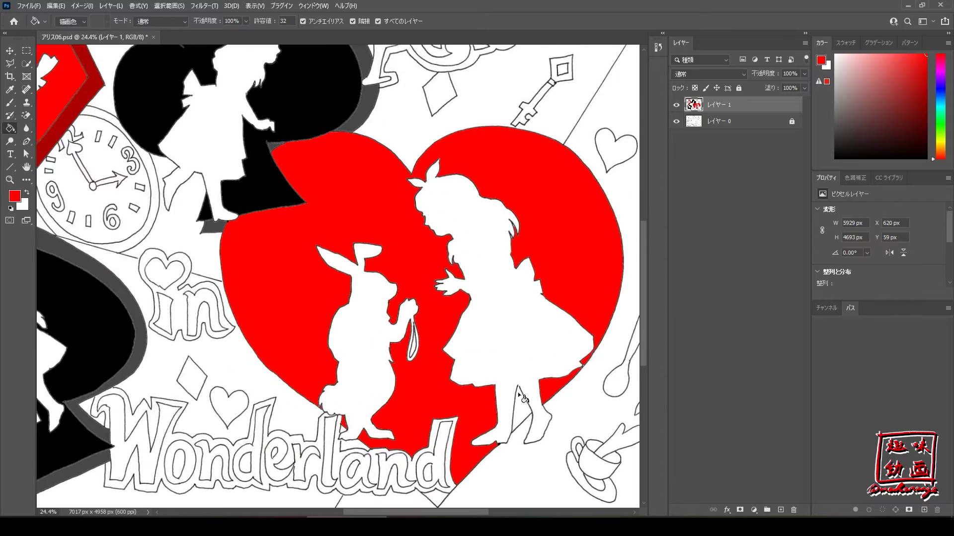
- Seal the line-tip gap with the brush and fill the triangle near Alice's feet red
scroll(521, 397, "up", 5, "alt")
scroll(521, 395, "up", 4, "alt")
scroll(521, 392, "up", 3, "alt")
scroll(521, 390, "up", 2)
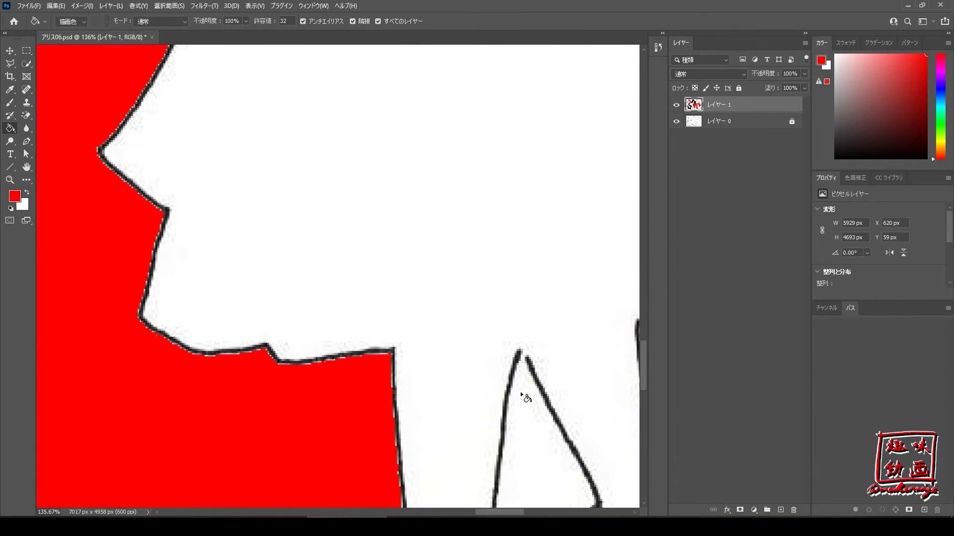
key("b")
left_click(524, 357)
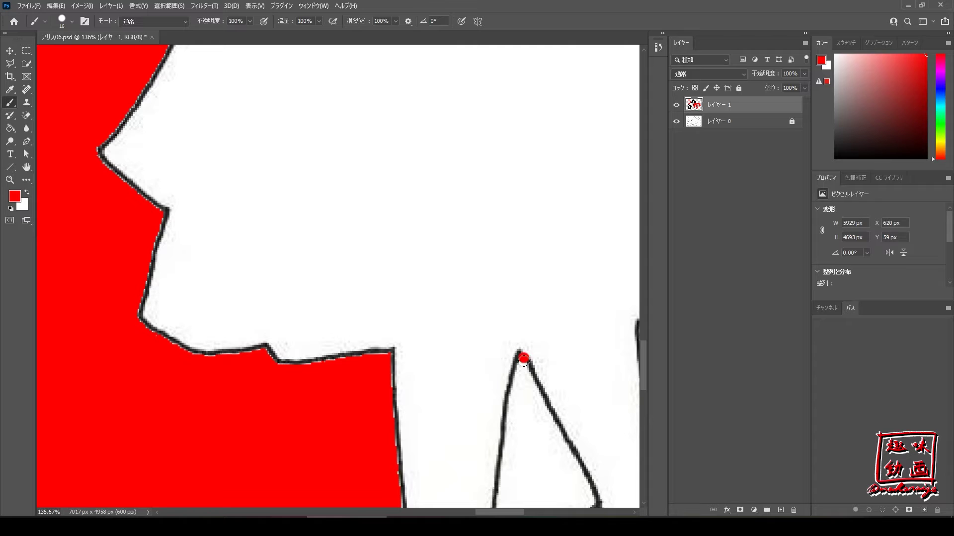
key("g")
left_click(530, 407)
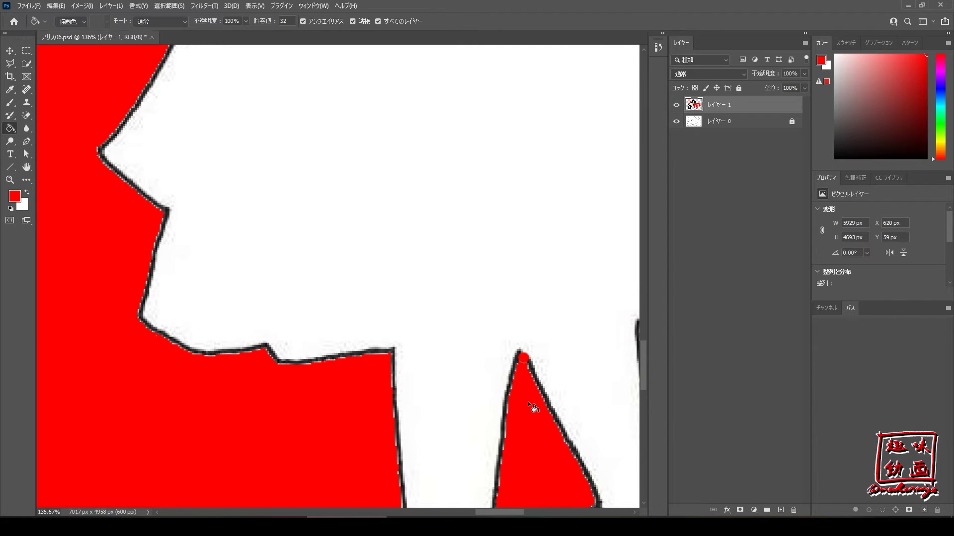
key("ctrl+0")
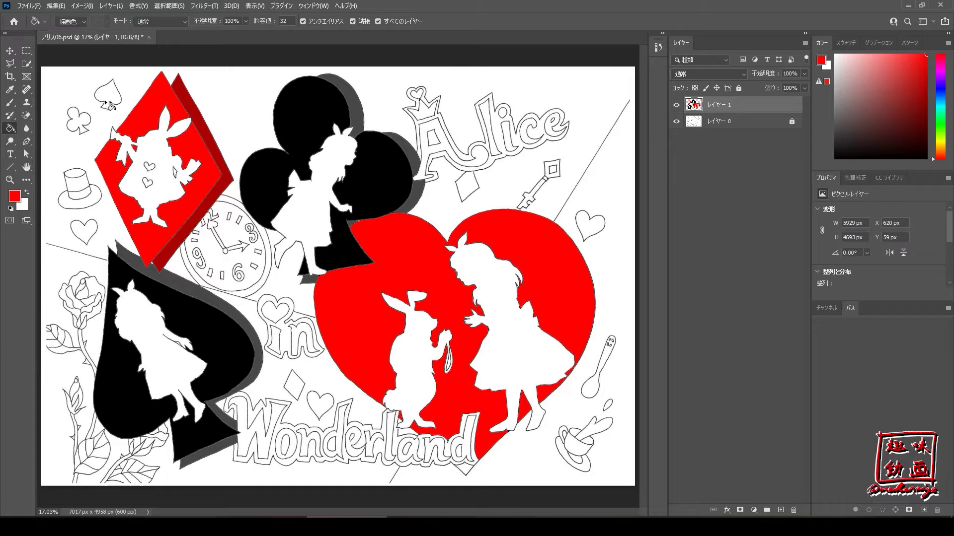
- Fill the small hearts, diamonds and key head around the page red
left_click(297, 387)
left_click(313, 401)
left_click(586, 229)
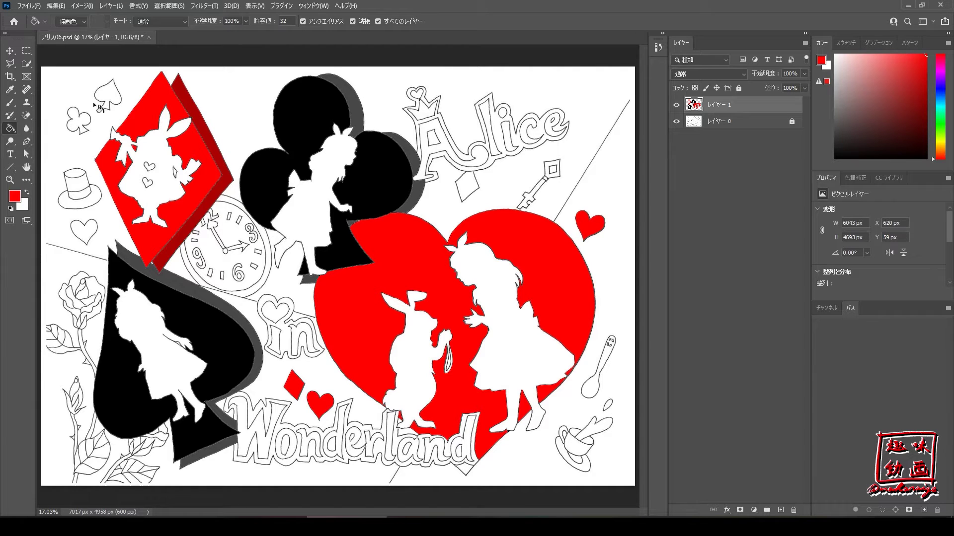
left_click(82, 231)
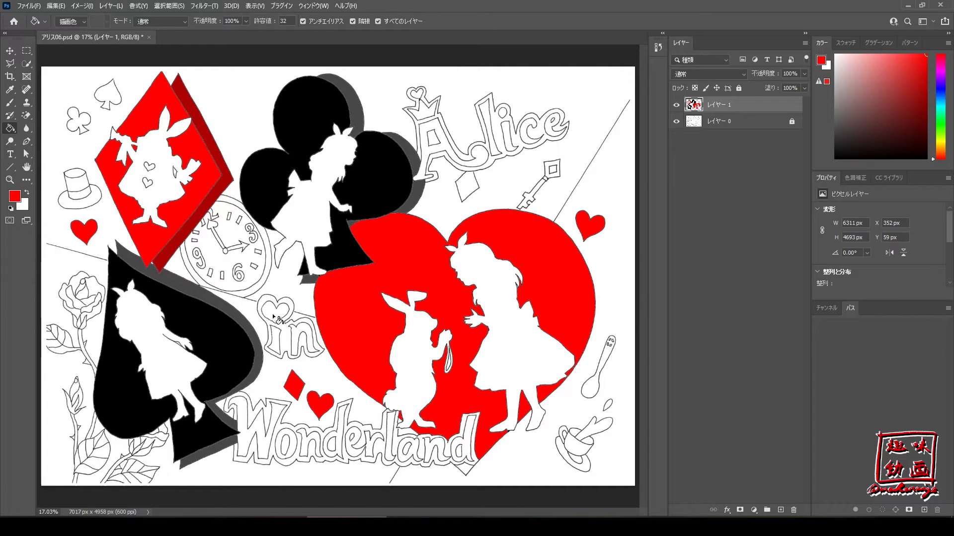
left_click(273, 314)
left_click(419, 95)
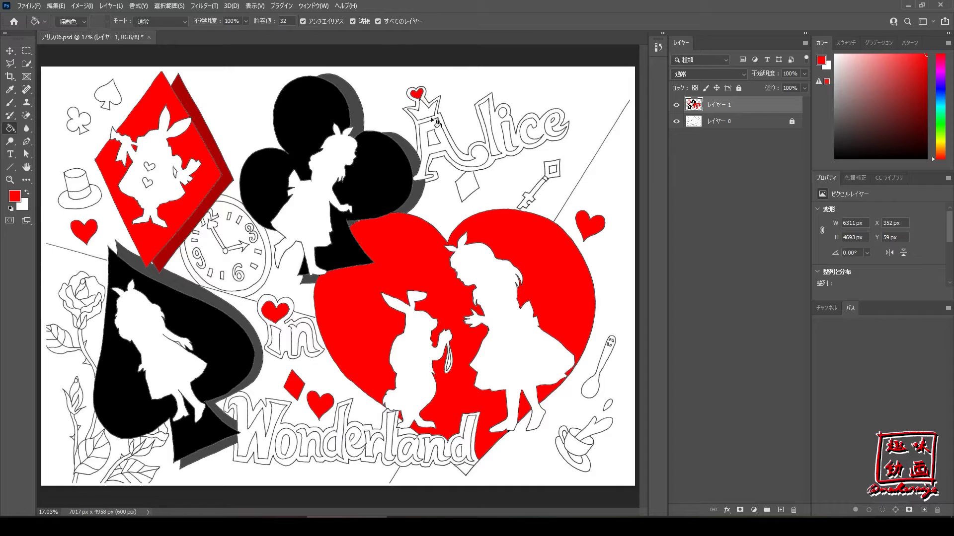
left_click(467, 190)
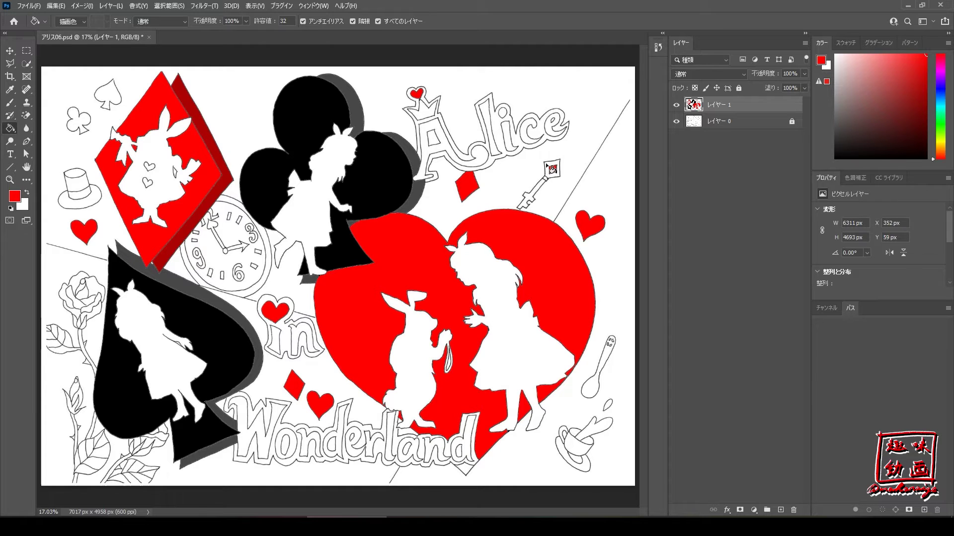
key("ctrl+z")
left_click(551, 172)
- Fill the key's diamond head with lighter red #FD5353
left_click(15, 197)
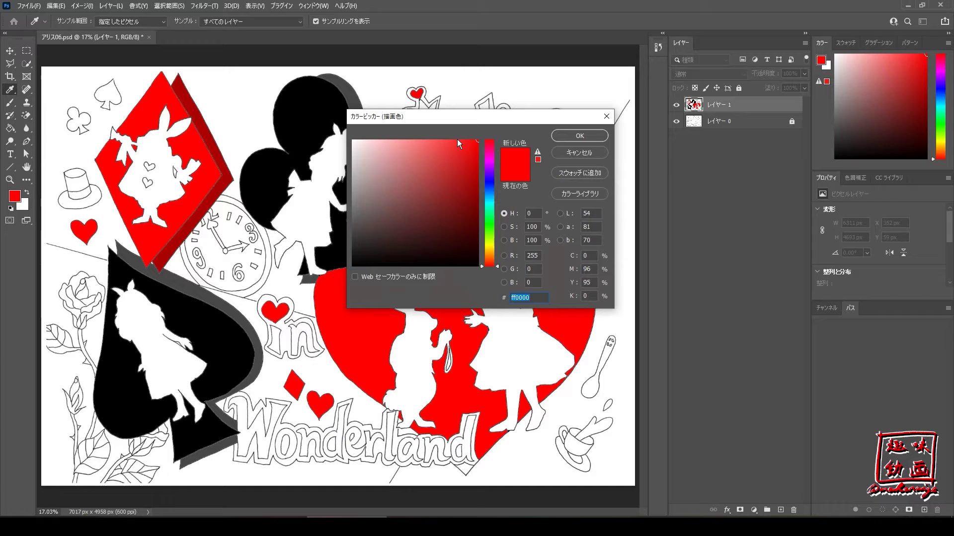
left_click_drag(450, 141, 436, 141)
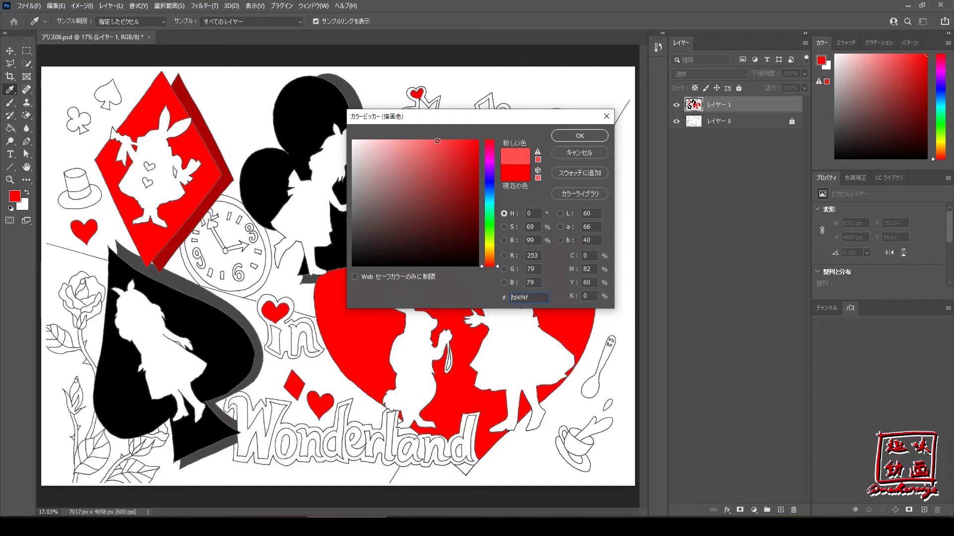
left_click(573, 135)
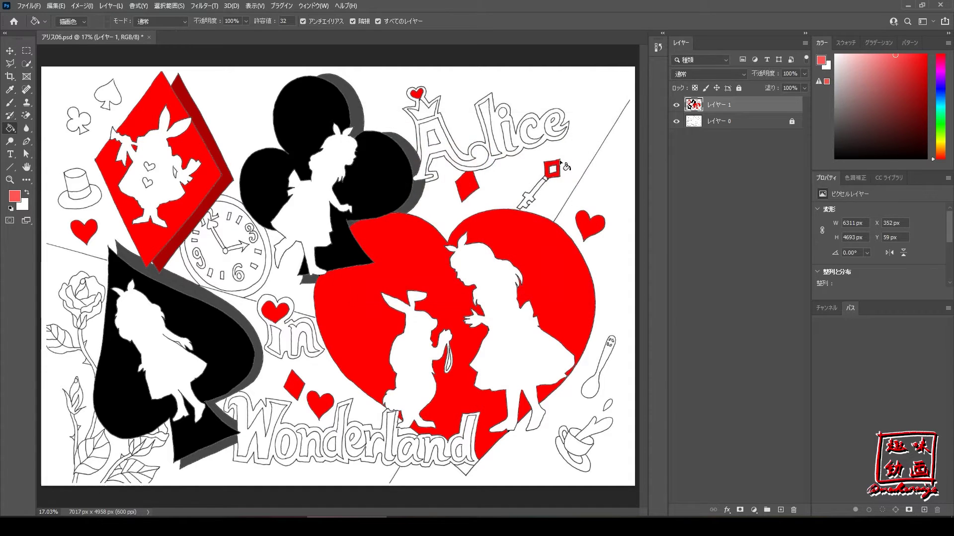
left_click(553, 171)
- Set the foreground colour to black
left_click(14, 197)
left_click_drag(363, 261, 343, 267)
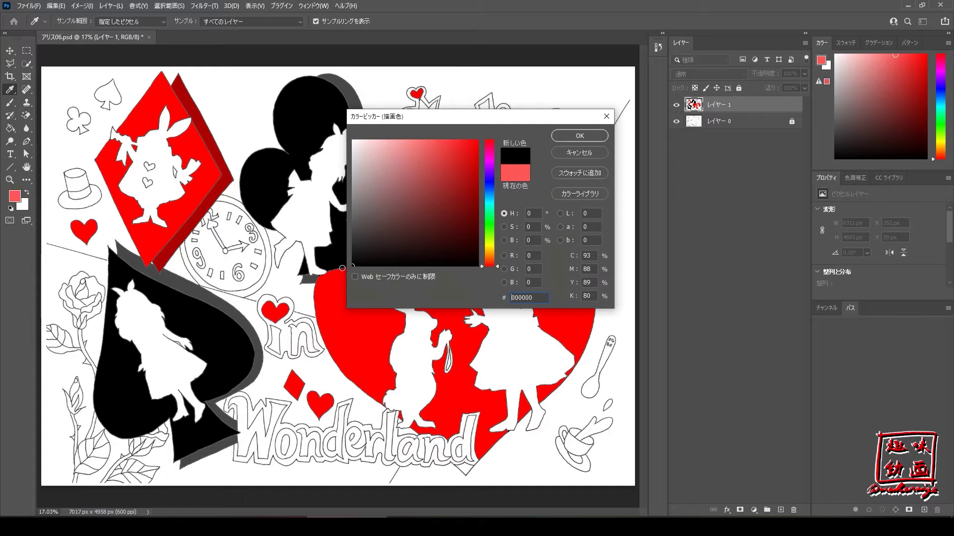
left_click(570, 137)
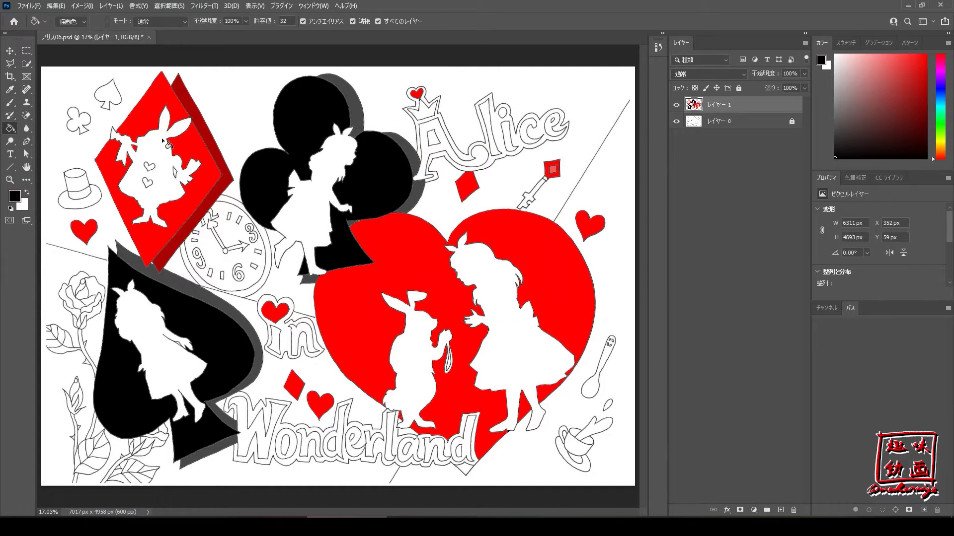
- Fill the small club black and undo the spade fill that leaked into the background
left_click(83, 123)
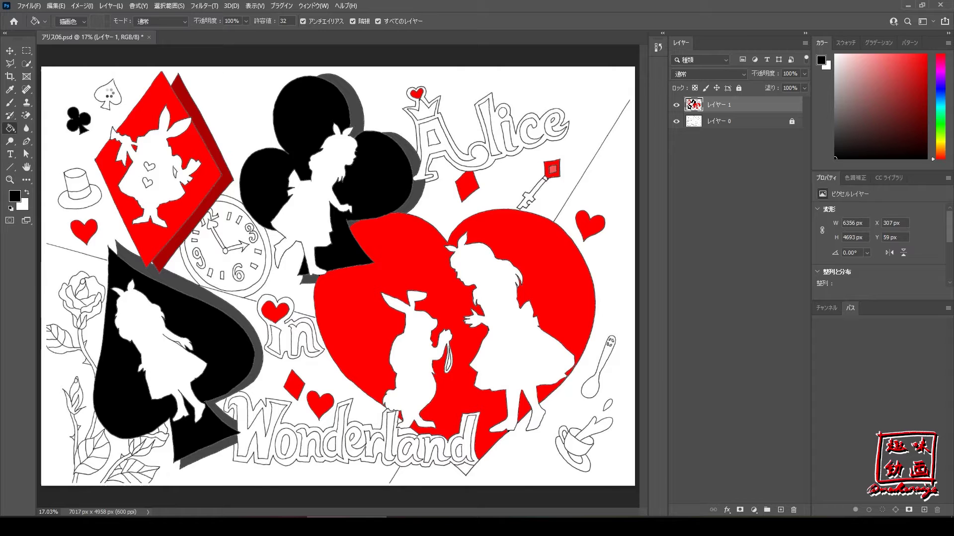
left_click(110, 97)
key("ctrl+z")
- Brush-close the gap in the small spade outline, then fill the spade black
scroll(123, 91, "up", 2)
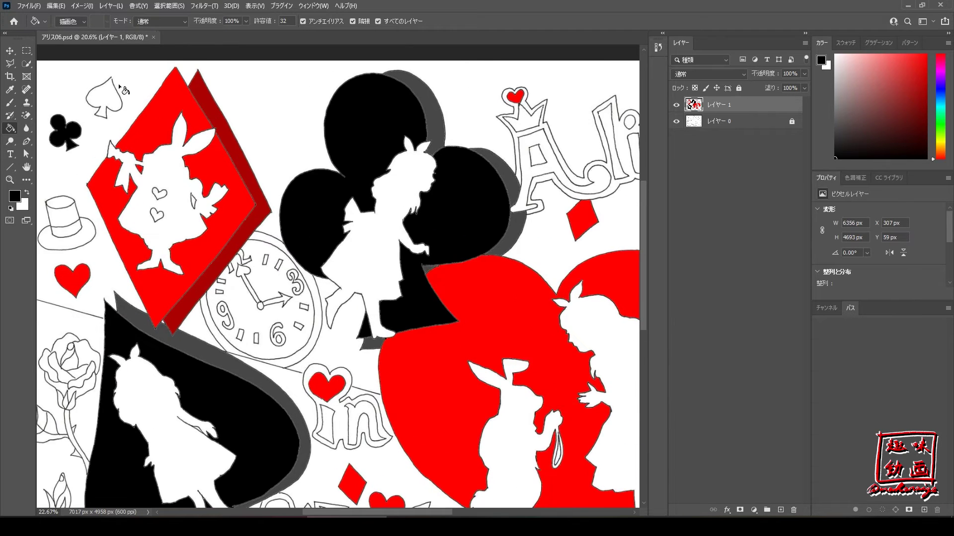
scroll(119, 88, "up", 2)
scroll(112, 86, "up", 3)
scroll(106, 82, "up", 1)
scroll(106, 81, "up", 1)
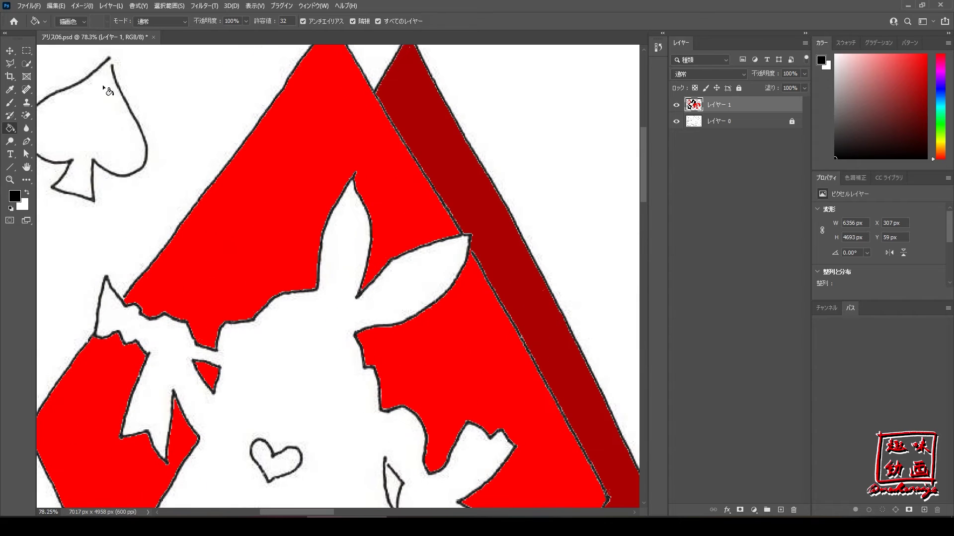
key("b")
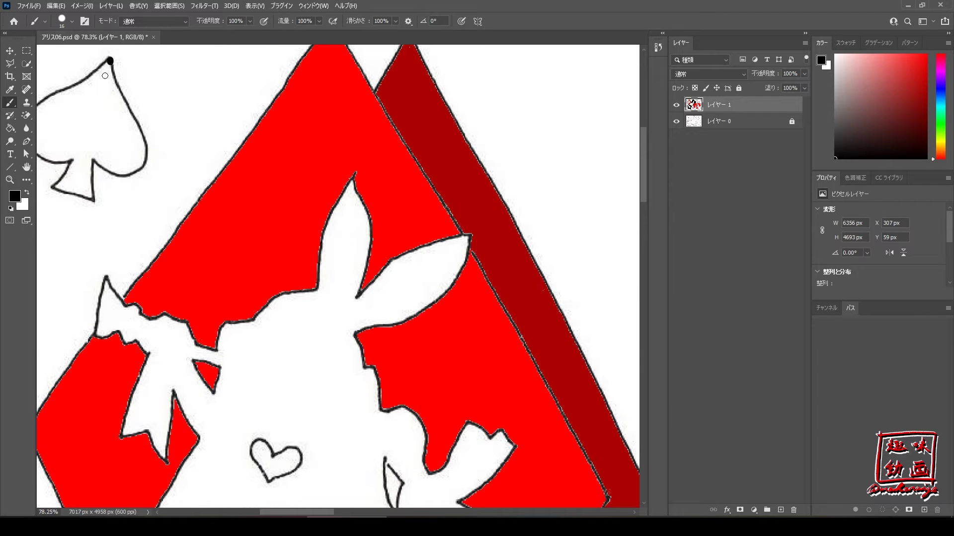
key("g")
left_click(102, 106)
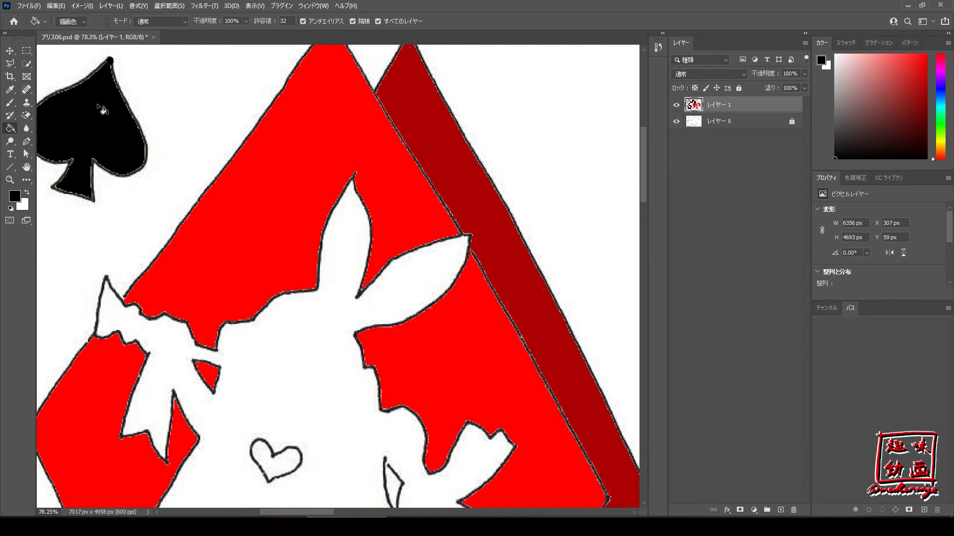
- Fill the top hat's crown and brim black
scroll(102, 108, "down", 1)
scroll(102, 108, "down", 7)
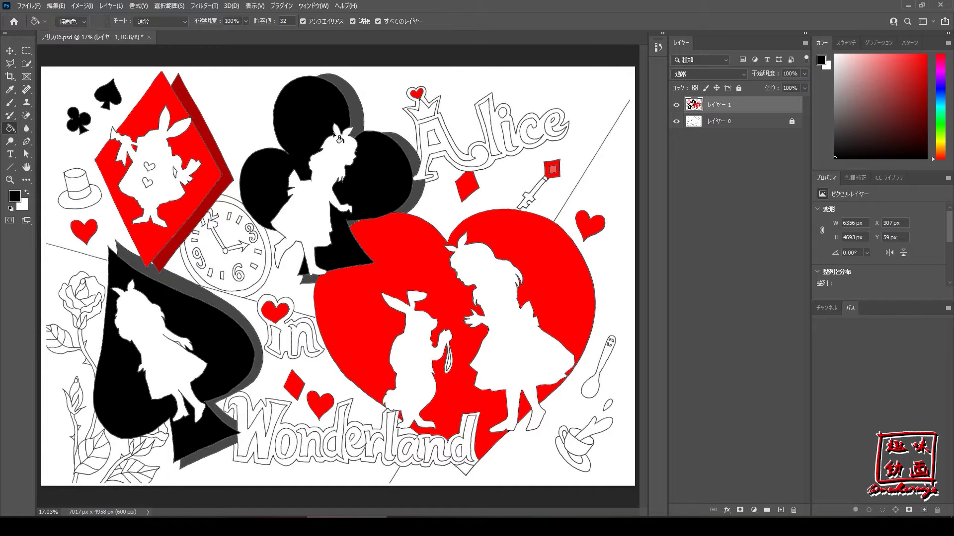
left_click(83, 187)
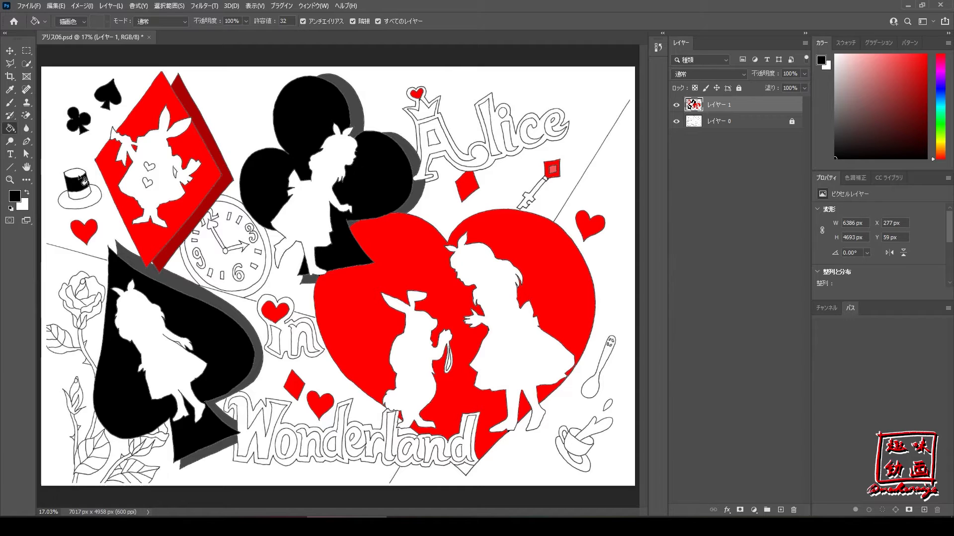
left_click(71, 205)
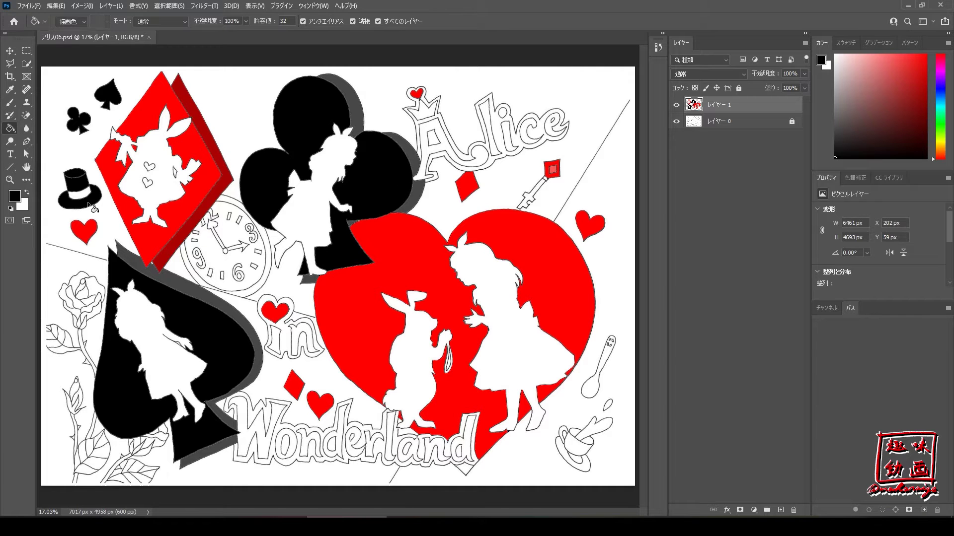
left_click(15, 201)
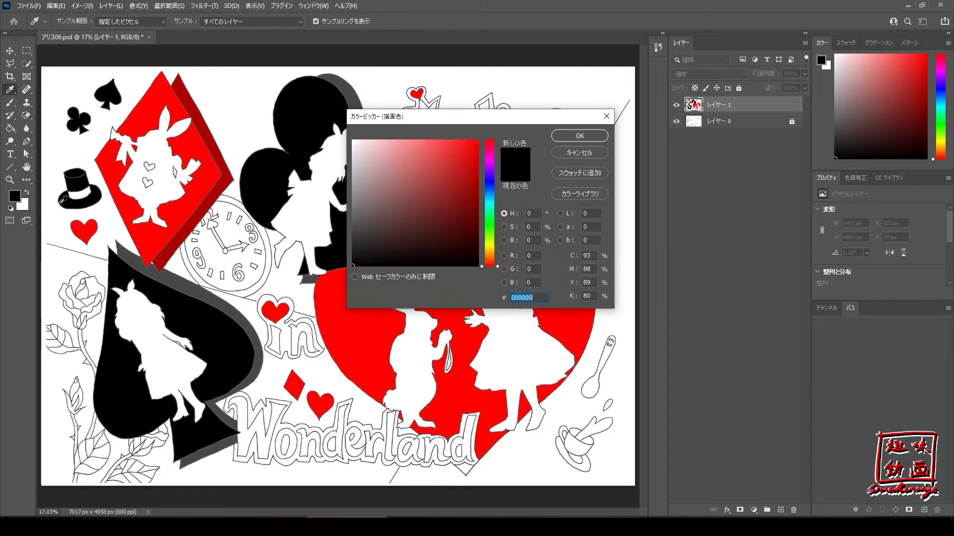
- Fill the small crown above Alice with bright saturated yellow
left_click(490, 246)
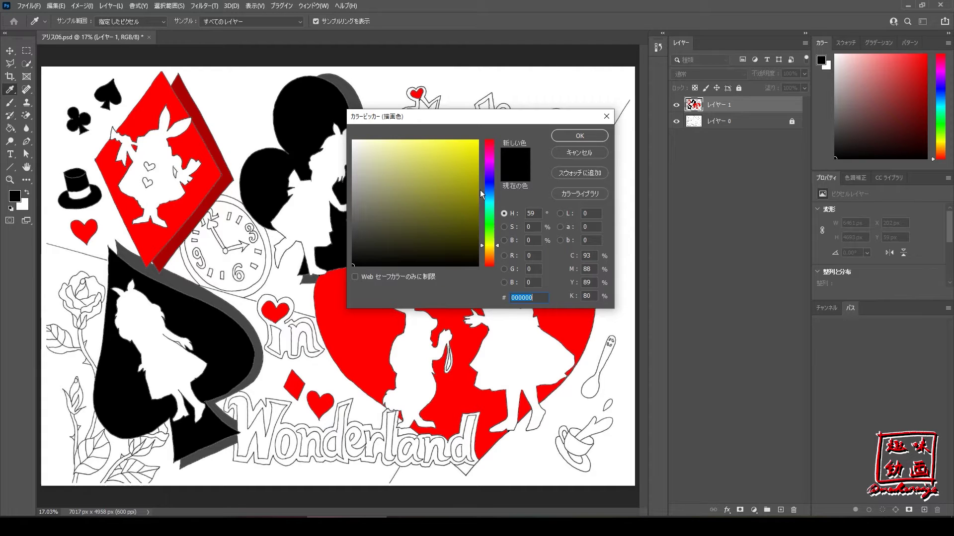
left_click_drag(475, 156, 497, 133)
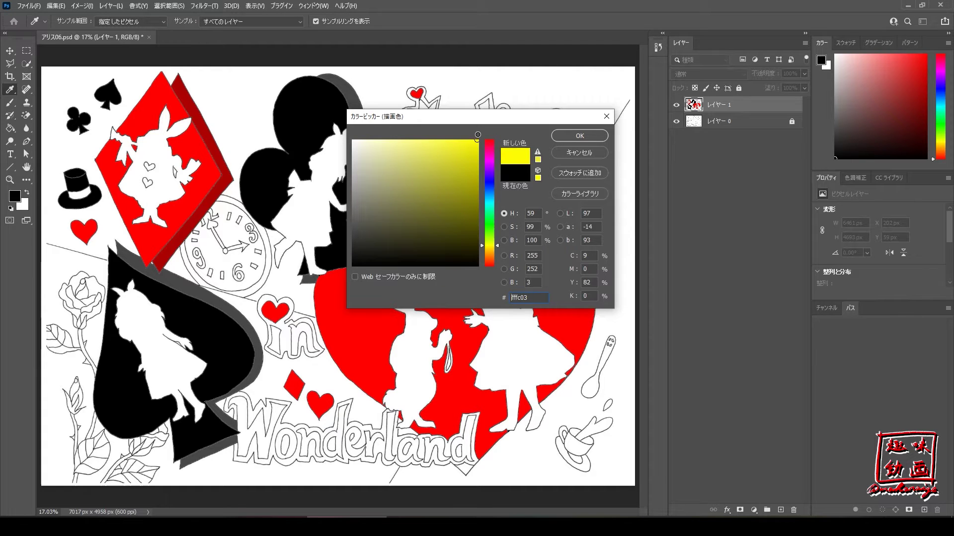
left_click(570, 138)
left_click(426, 112)
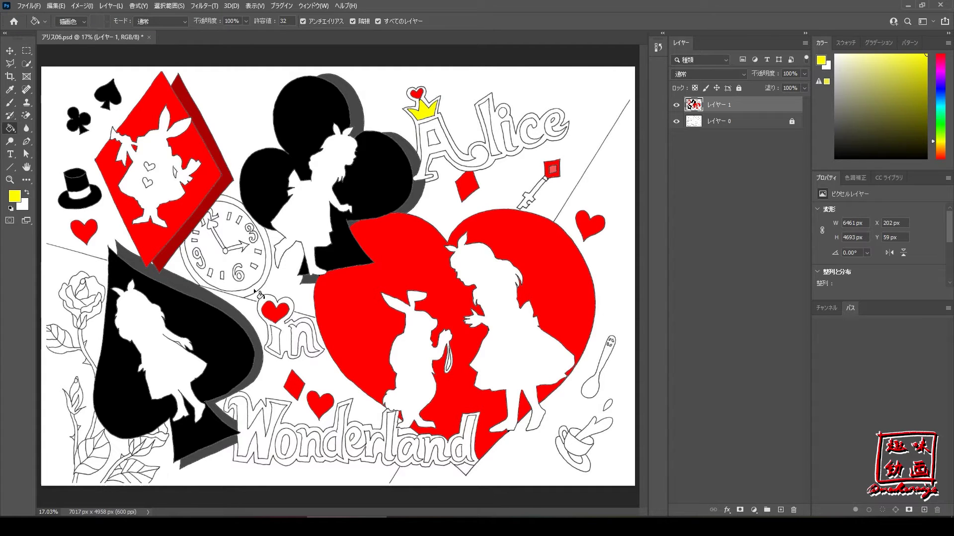
- Try a yellow fill on the clock's outer ring, then undo it
left_click(204, 285)
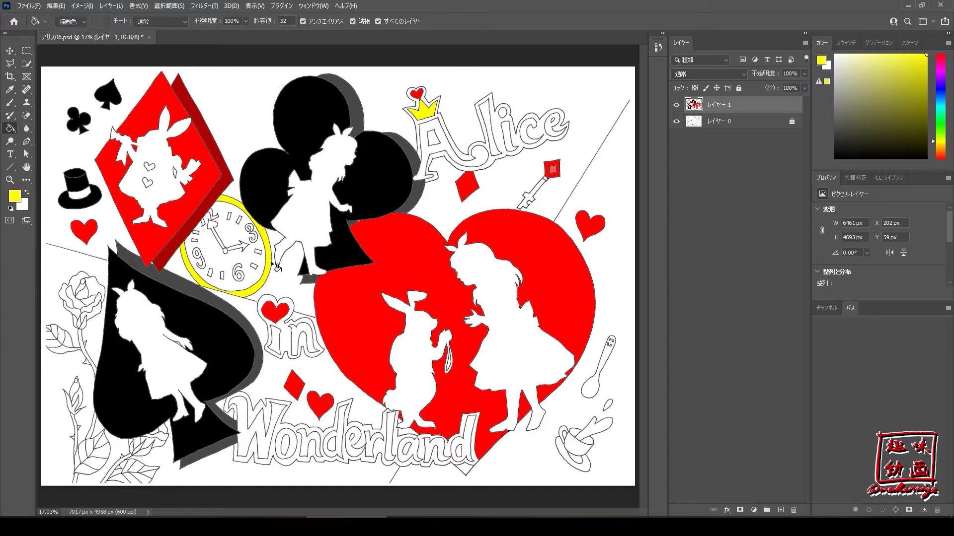
key("ctrl+z")
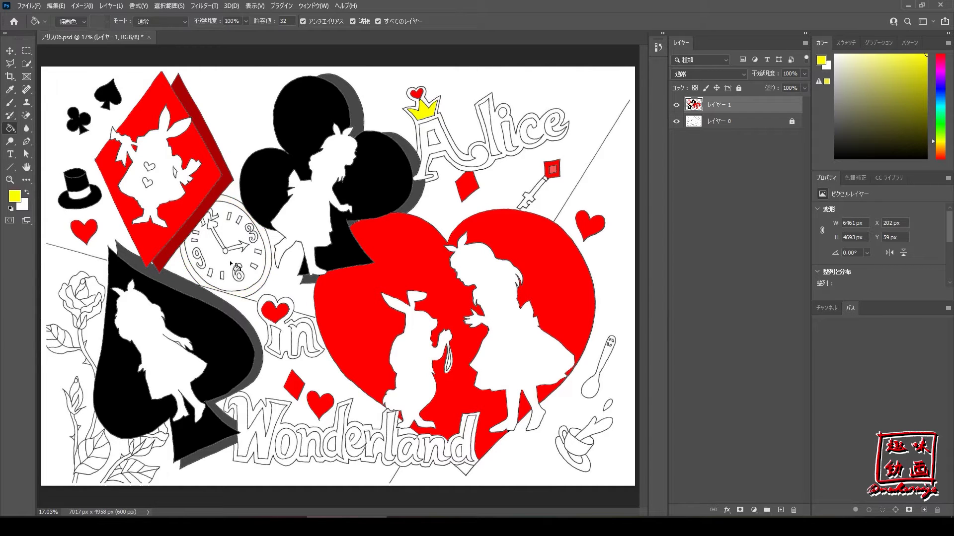
left_click(15, 196)
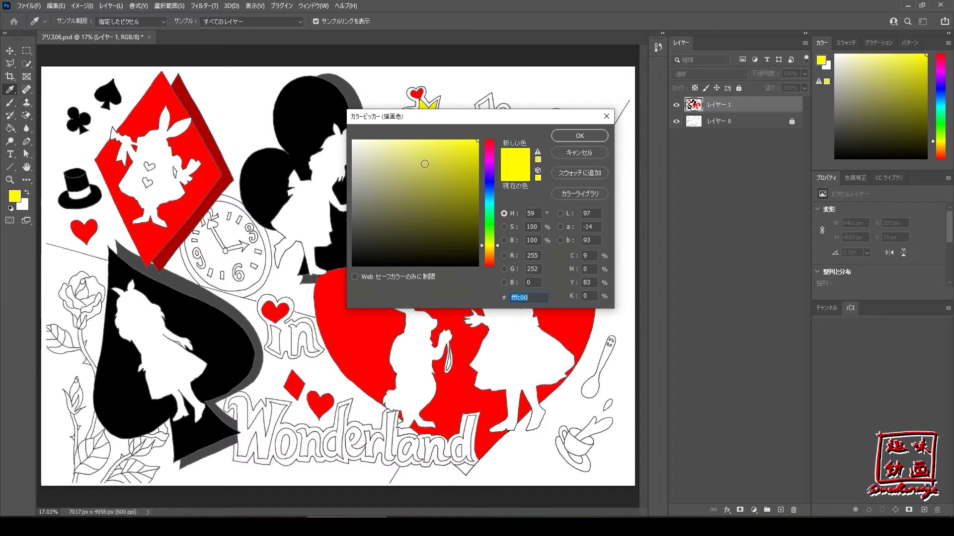
- Fill the clock ring and the gap by the rabbit's feet light grey #DCDCDC, then choose white
left_click(353, 157)
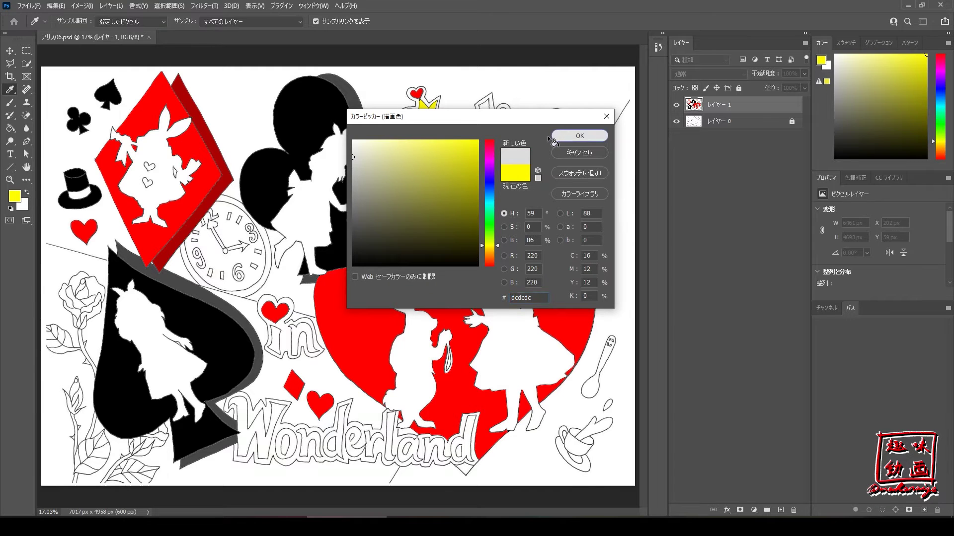
left_click(563, 137)
left_click(269, 241)
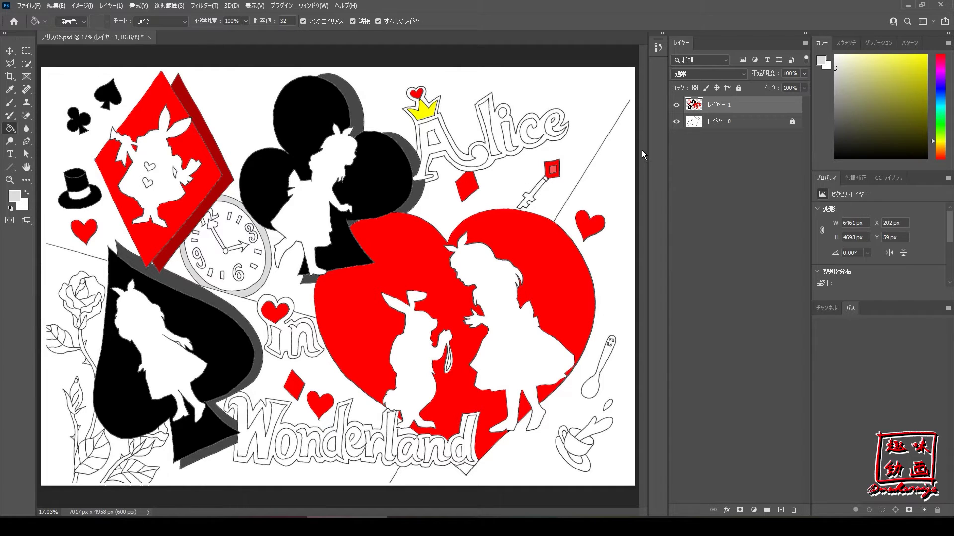
left_click(135, 211)
left_click(18, 196)
left_click(353, 142)
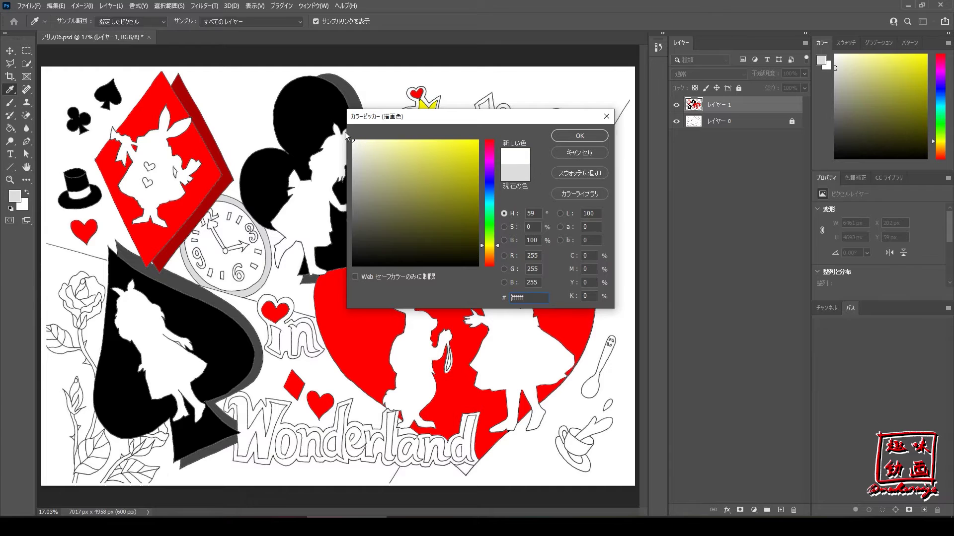
- Fill the top hat's band white, then briefly hide the line art to check the fills
left_click(574, 136)
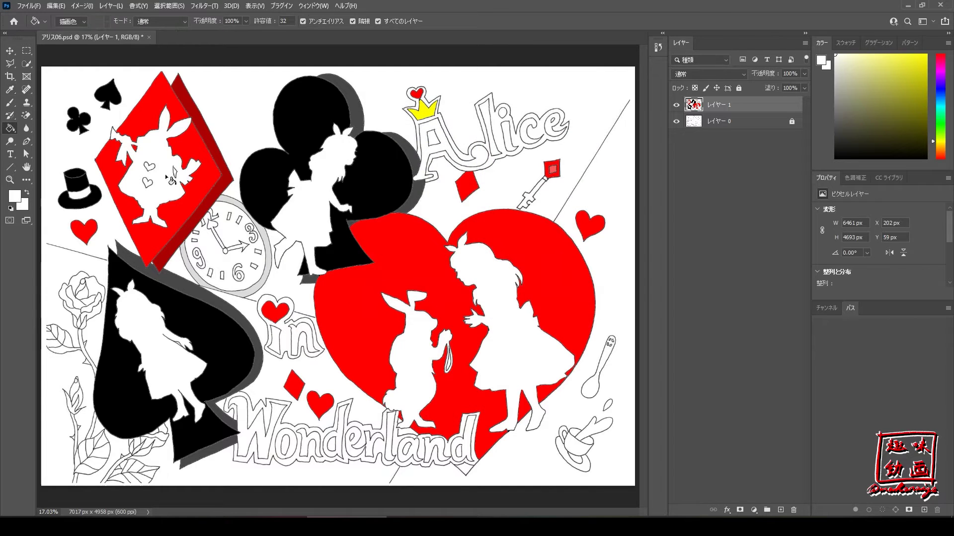
left_click(83, 197)
left_click(677, 122)
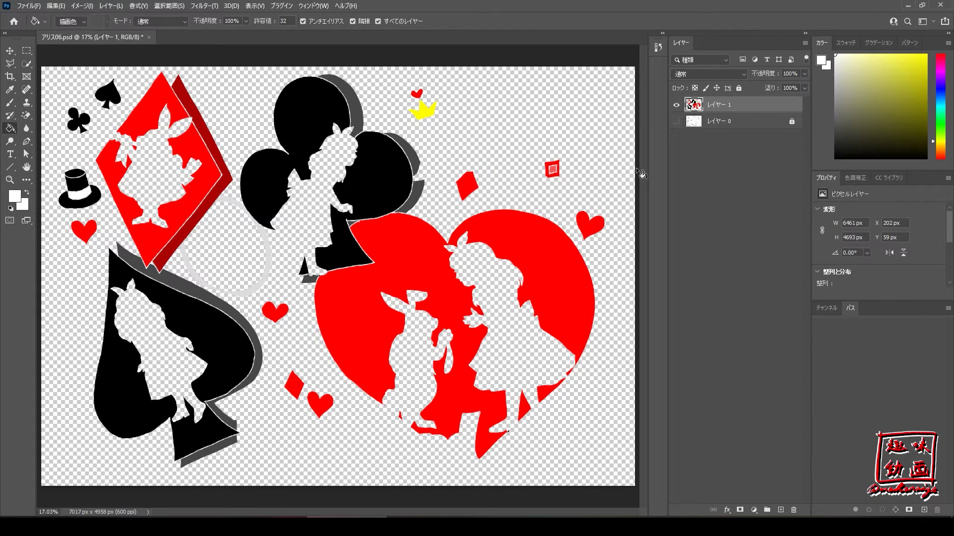
left_click(677, 122)
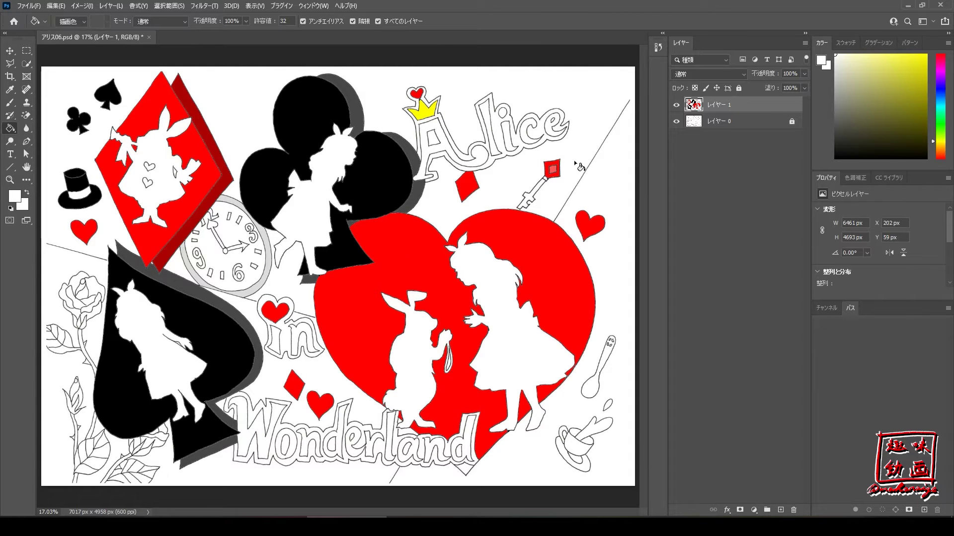
- Rename the coloured layer to マーク
double_click(726, 105)
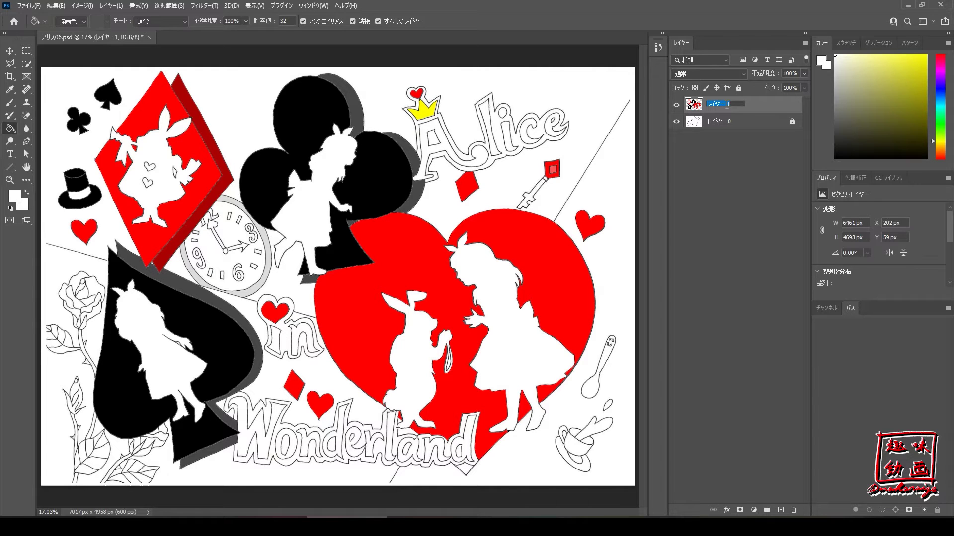
type("ma")
type("a-ku")
key("space")
key("Return")
key("Return")
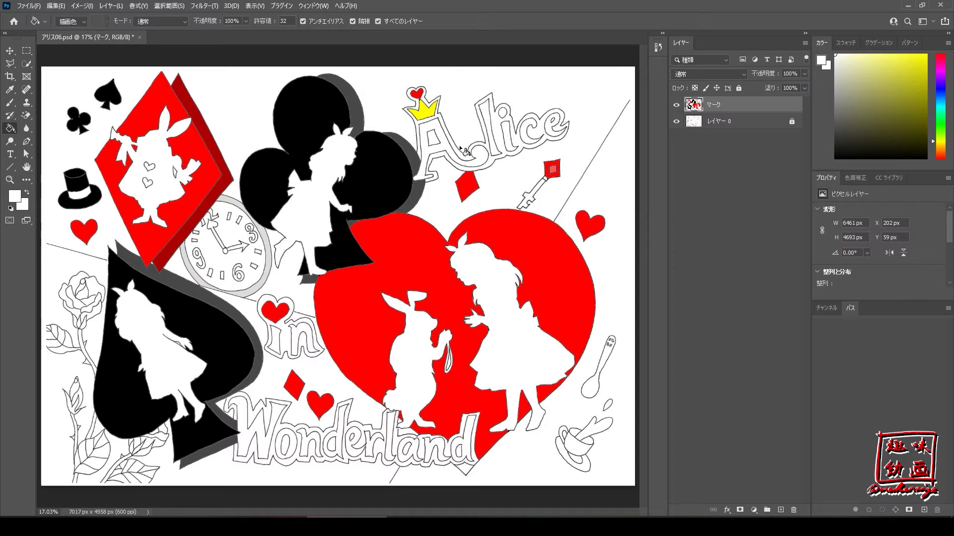
- Add a new empty layer named 文字 above it
left_click(780, 510)
double_click(715, 105)
type("文字")
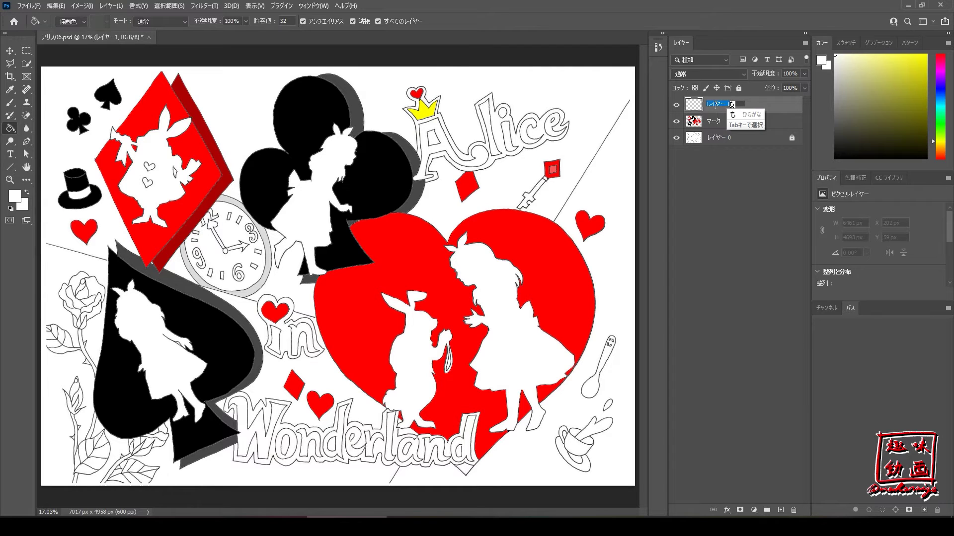
key("Return")
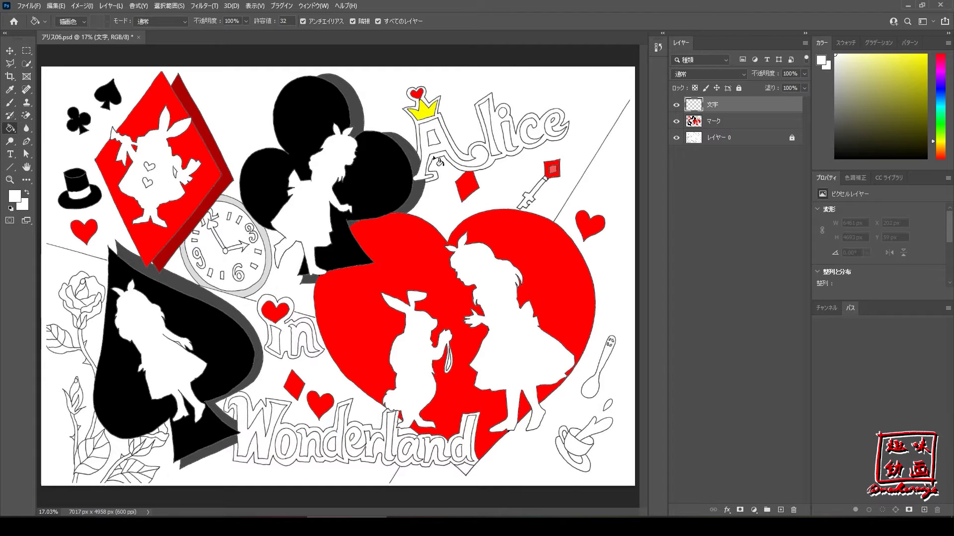
- Set the foreground colour to a light pink
left_click(16, 198)
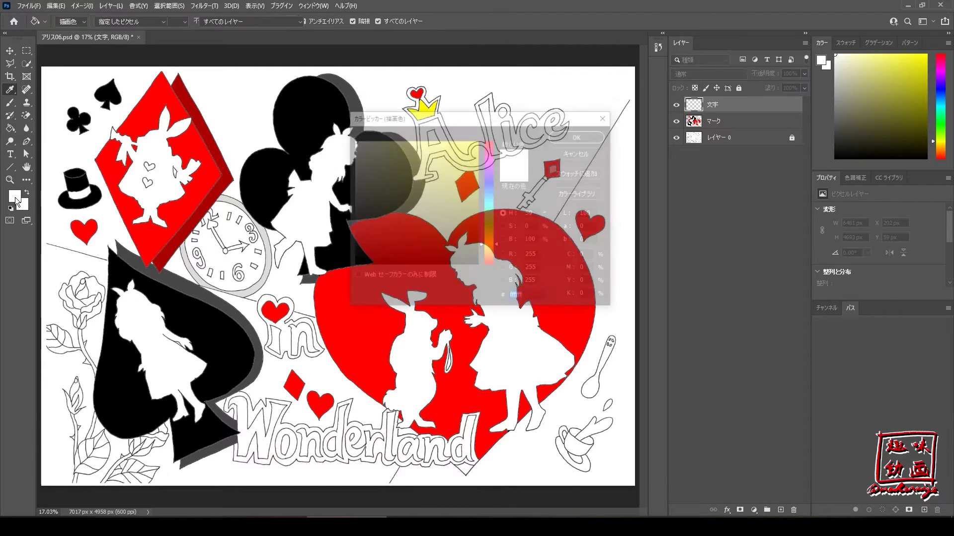
left_click_drag(459, 116, 198, 113)
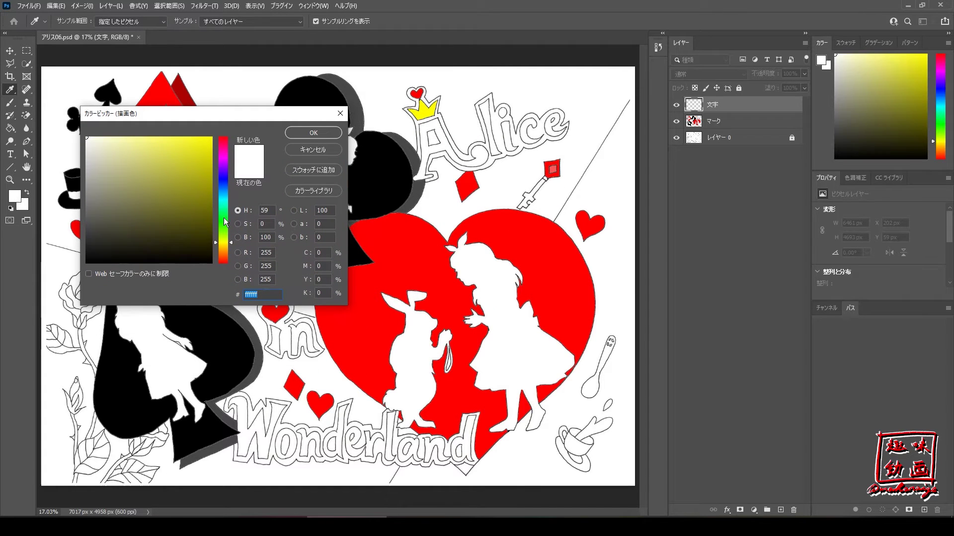
left_click(224, 218)
left_click_drag(224, 222, 225, 221)
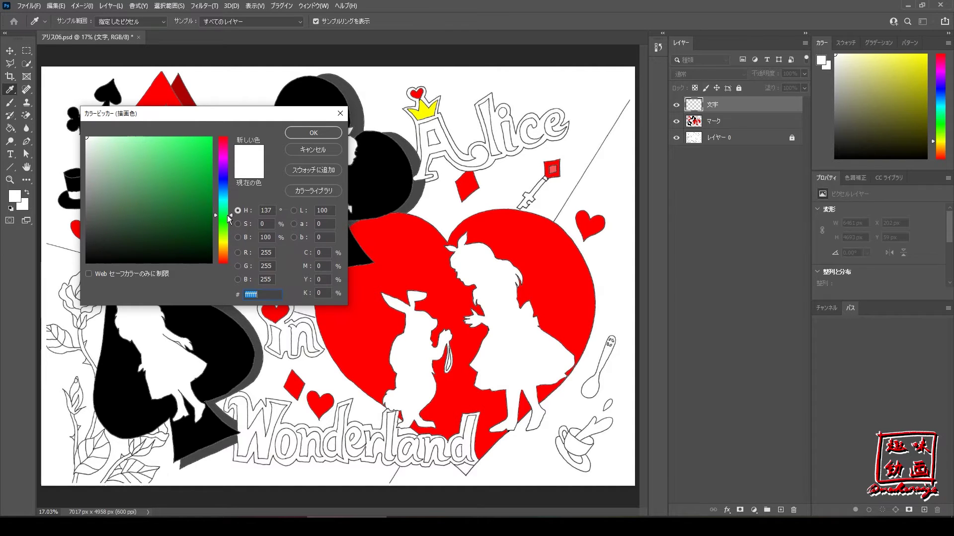
mouse_move(228, 215)
left_mouse_down()
mouse_move(230, 161)
mouse_move(179, 136)
mouse_move(131, 136)
left_mouse_up()
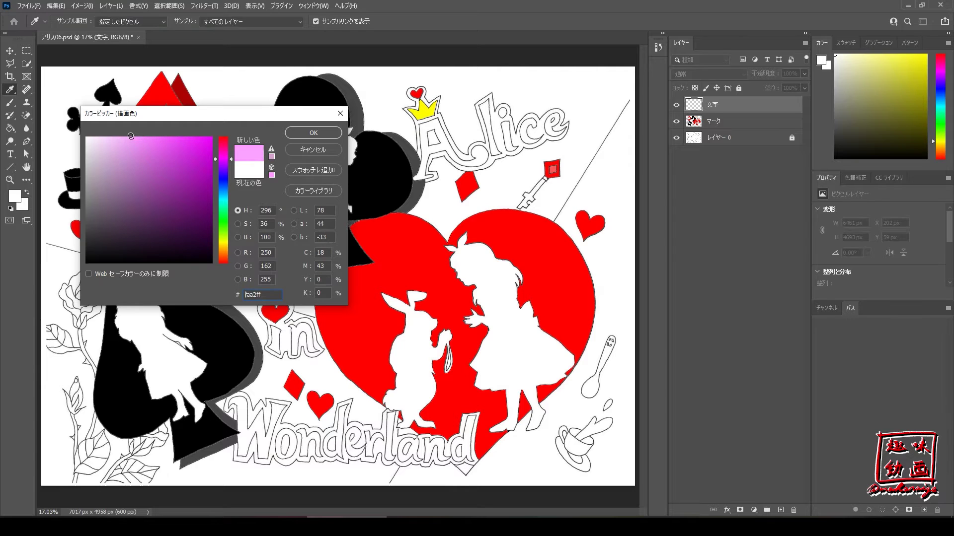
left_click(313, 132)
key("g")
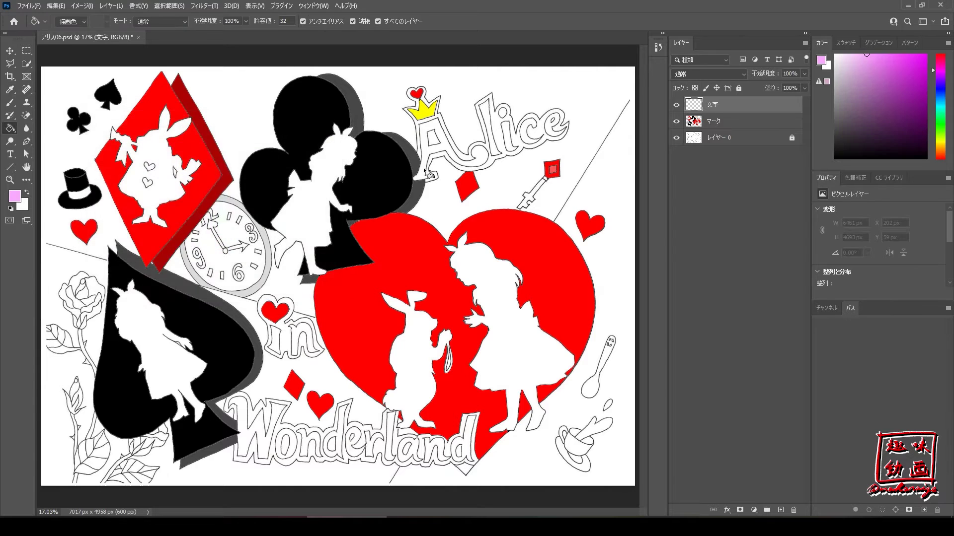
- Fill the letters A, l, i, c and e of Alice pink
left_click(430, 156)
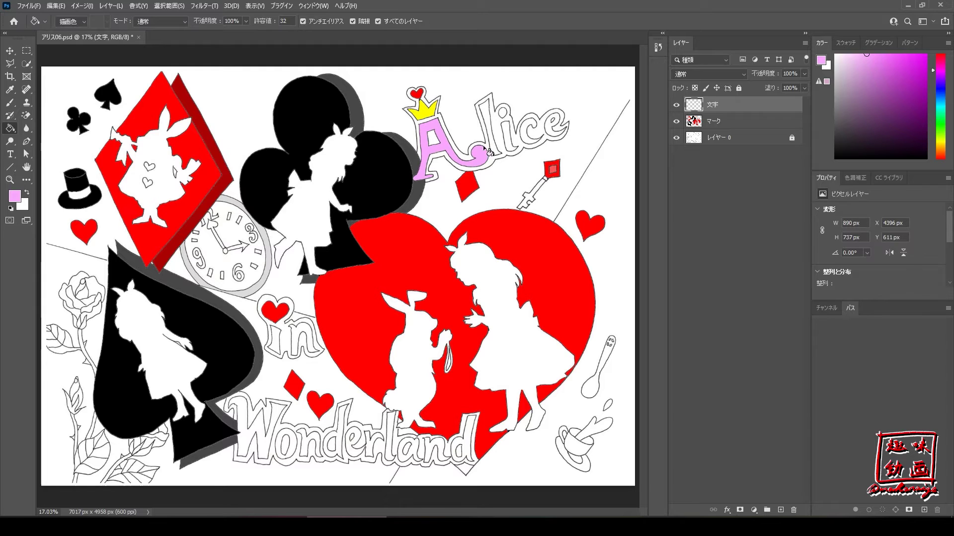
left_click(491, 129)
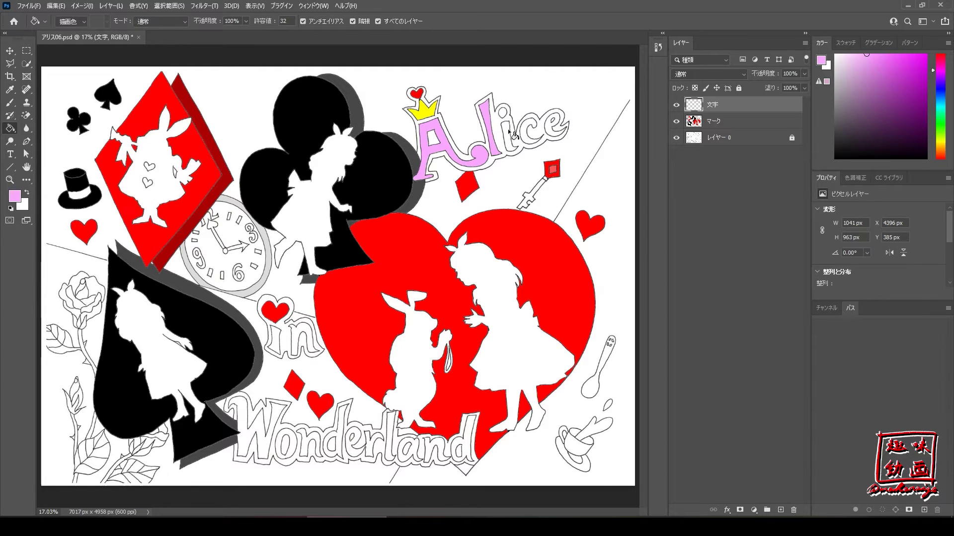
left_click(510, 133)
left_click(527, 129)
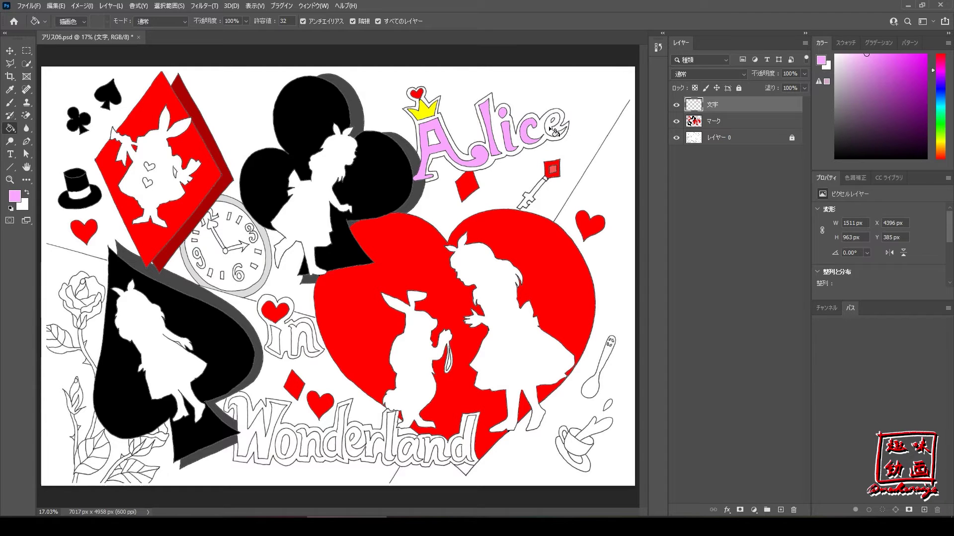
left_click(550, 128)
left_click(15, 197)
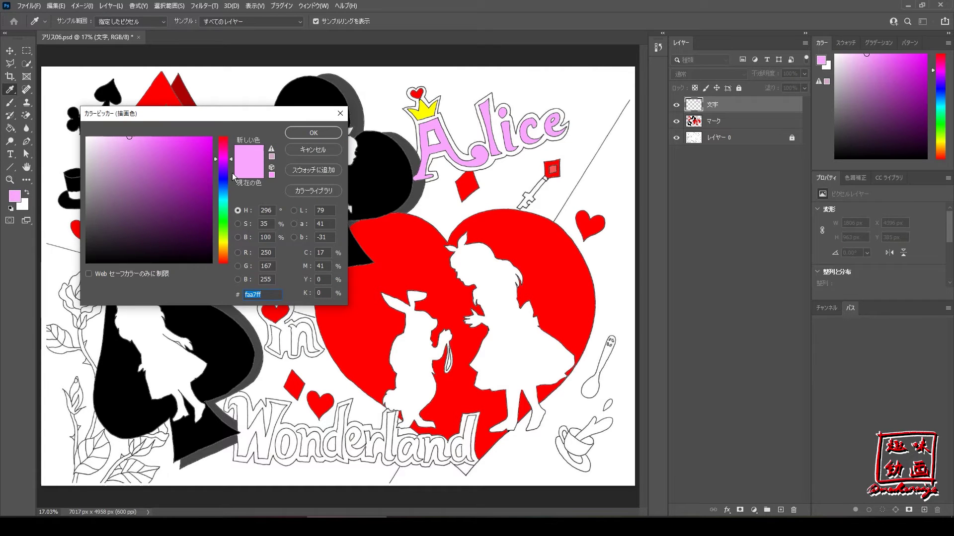
- Fill the i and n of 'in' black, then start shifting the picker hue toward green
left_click_drag(91, 256, 77, 276)
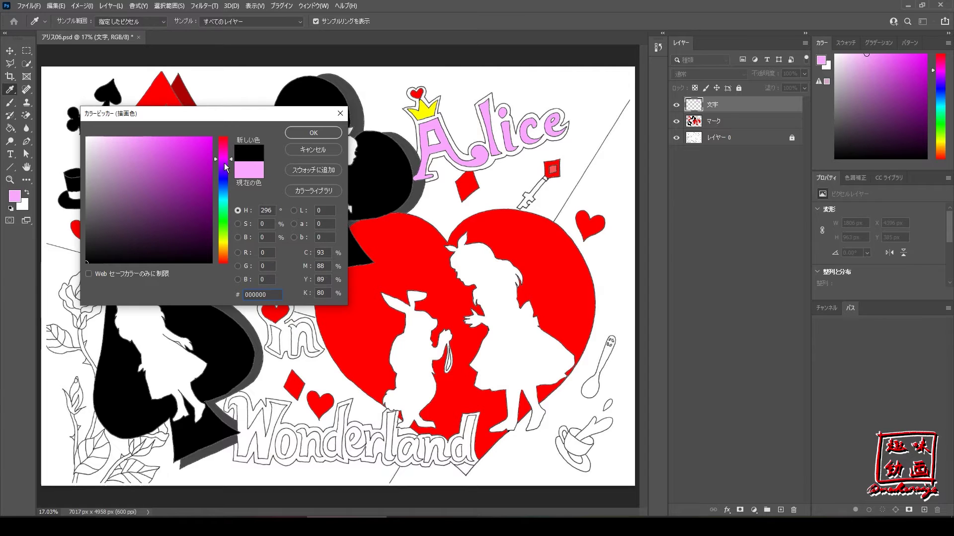
left_click(299, 134)
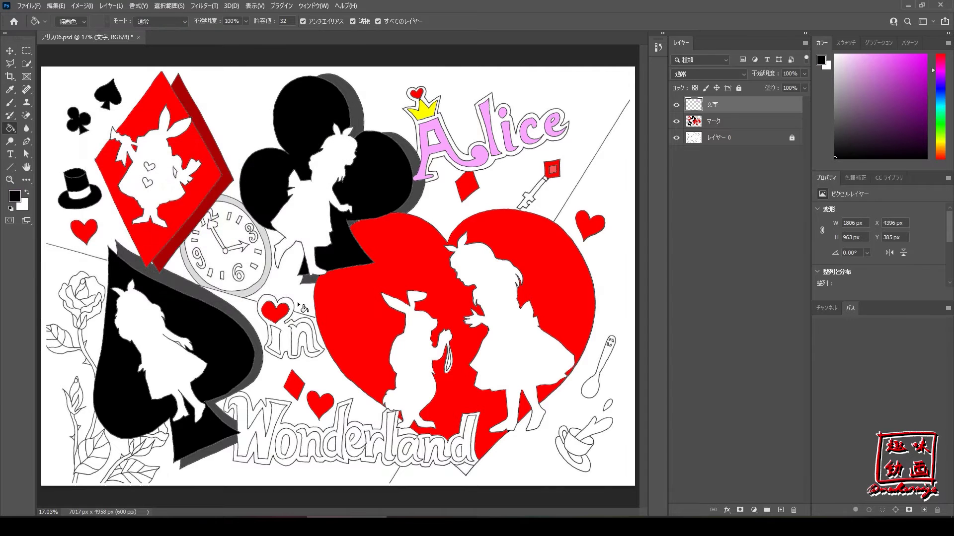
left_click(280, 341)
left_click(300, 338)
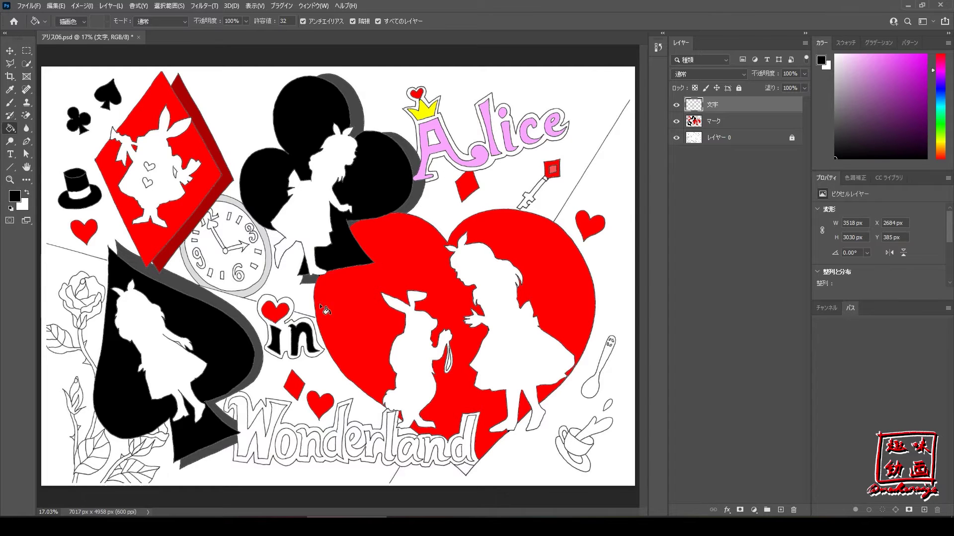
left_click(14, 196)
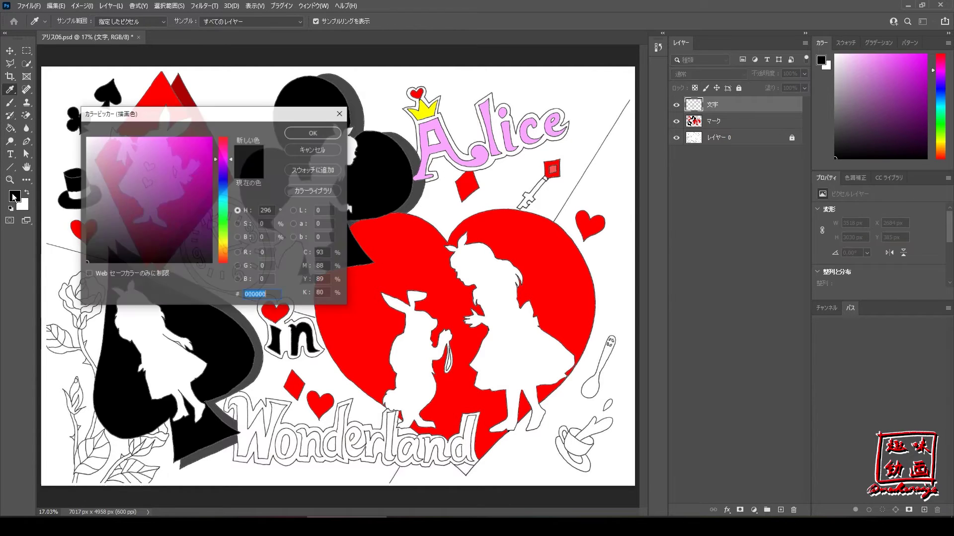
left_click(223, 221)
- Set the foreground colour to a vivid bright green
left_click_drag(223, 221, 223, 217)
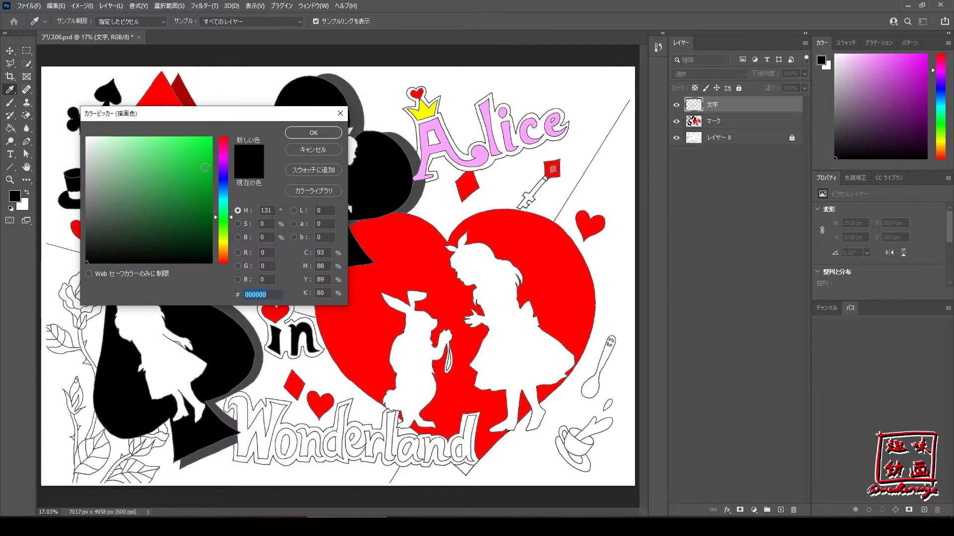
left_click(190, 139)
left_click_drag(190, 139, 208, 137)
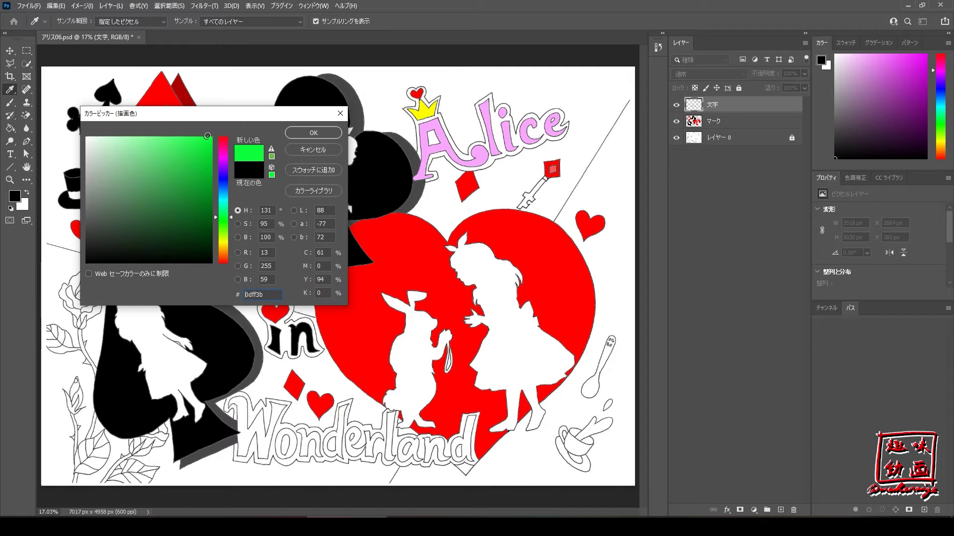
key("g")
left_click(311, 133)
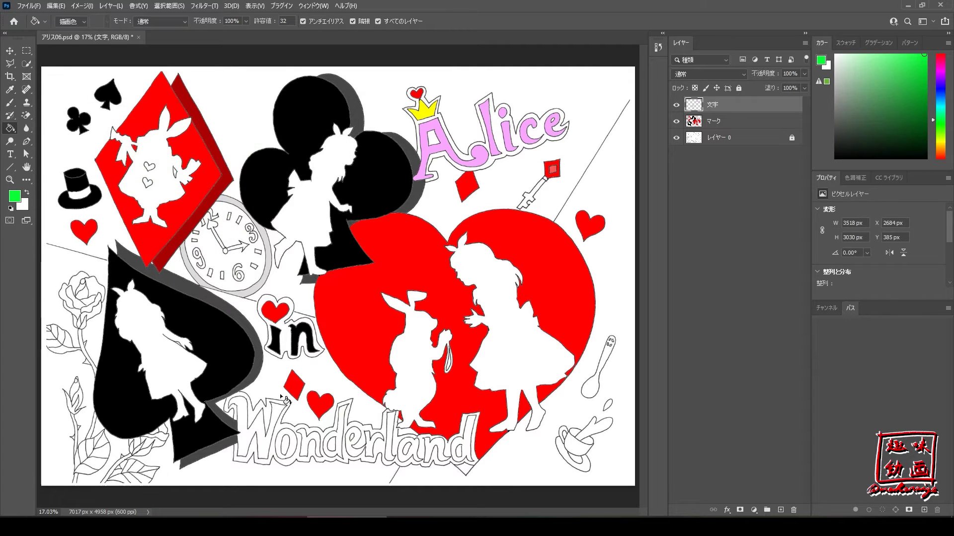
- Fill each letter of Wonderland, W through the final d, bright green
left_click(262, 435)
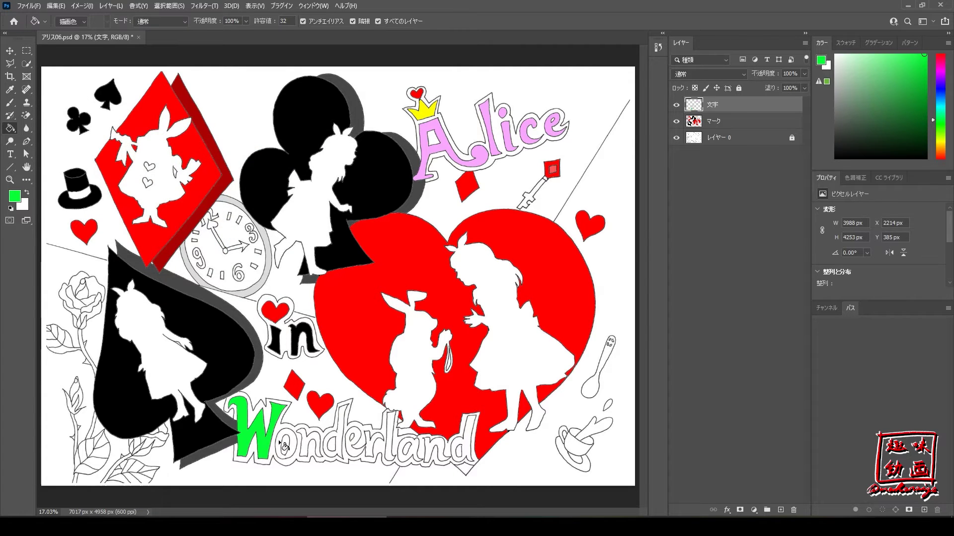
left_click(282, 445)
left_click(310, 443)
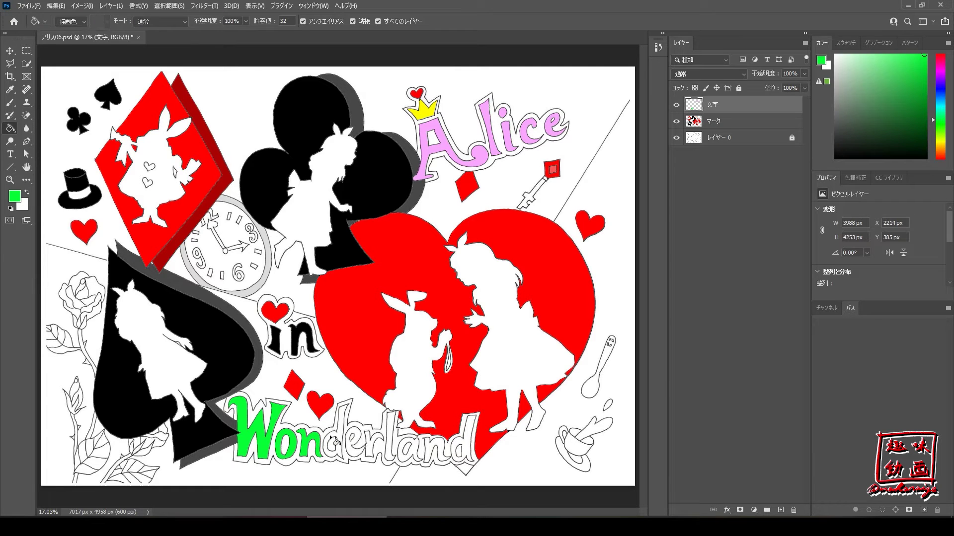
left_click(336, 442)
left_click(349, 448)
left_click(372, 449)
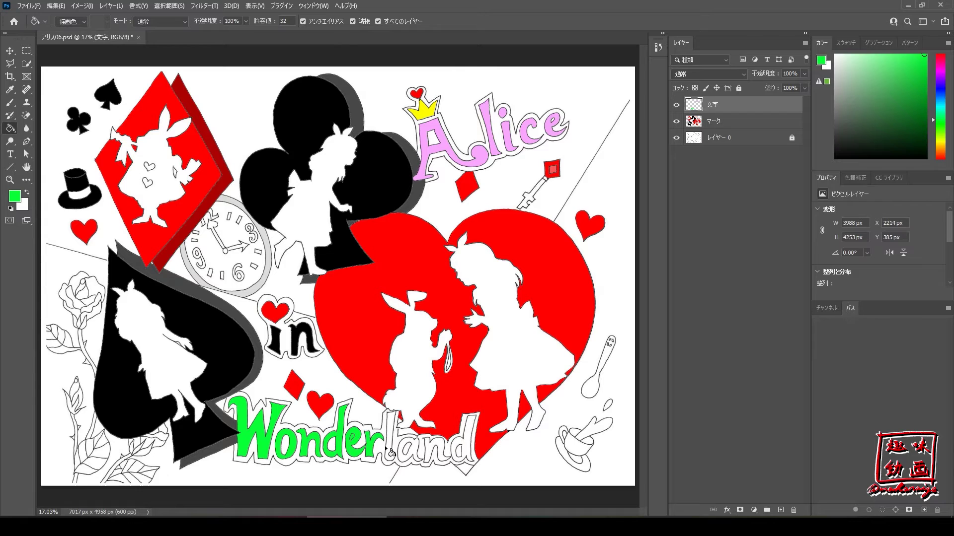
left_click(390, 450)
left_click(419, 453)
left_click(448, 452)
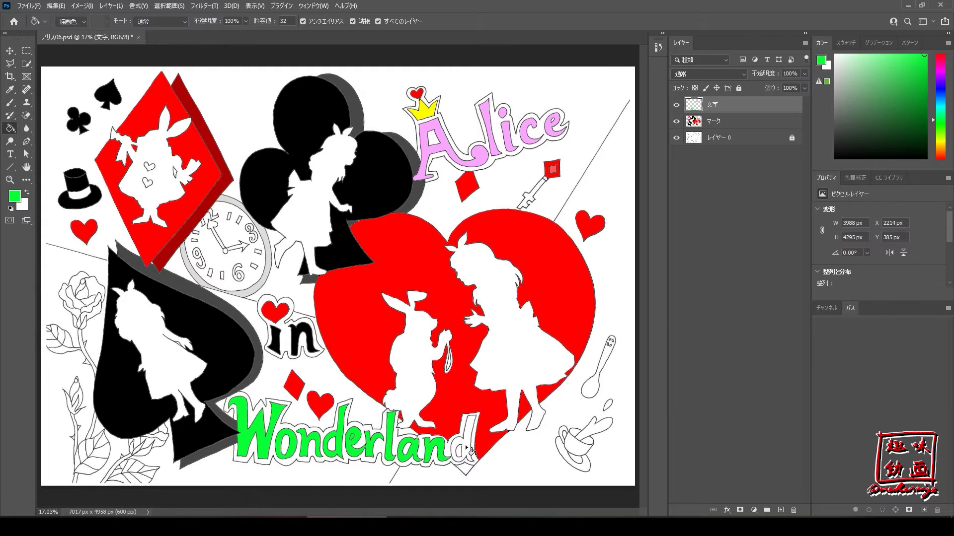
left_click(468, 450)
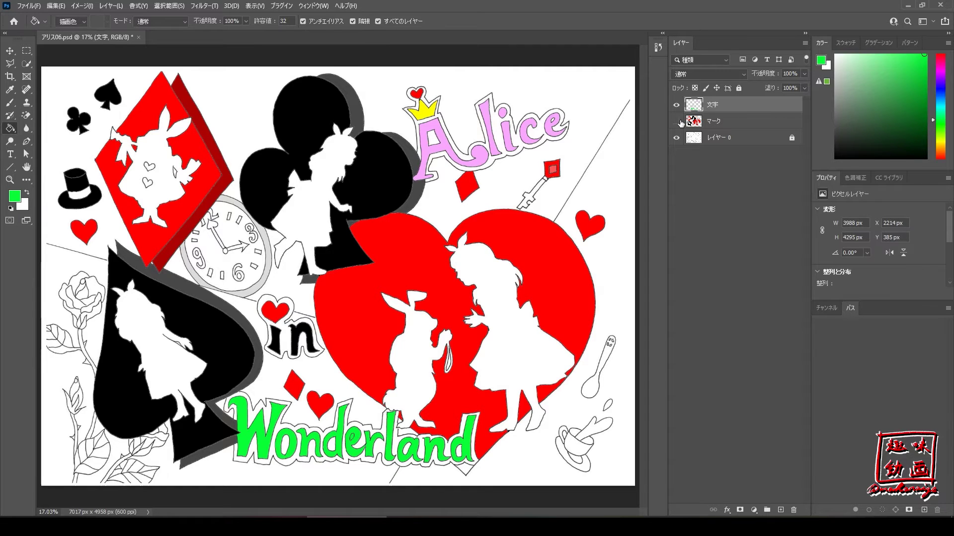
left_click(677, 122)
left_click(677, 138)
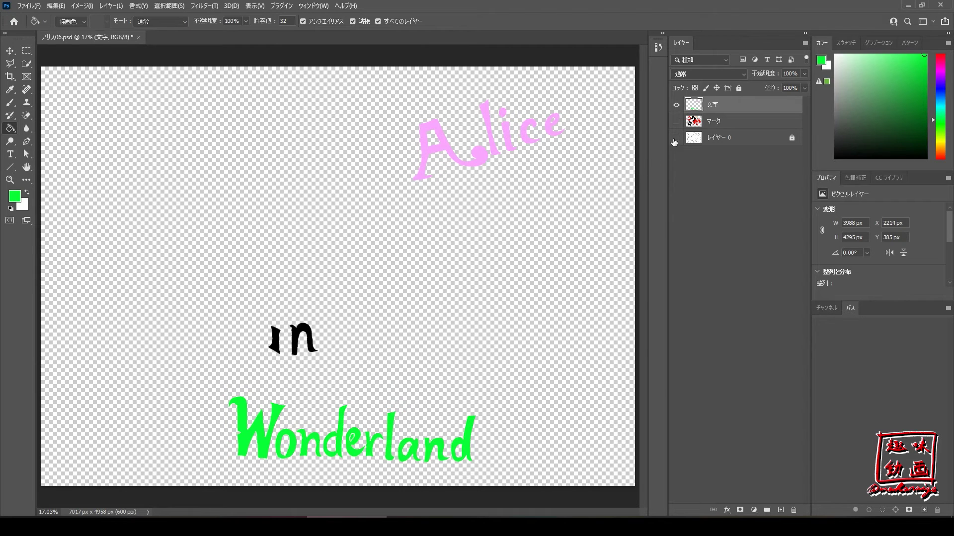
left_click(676, 137)
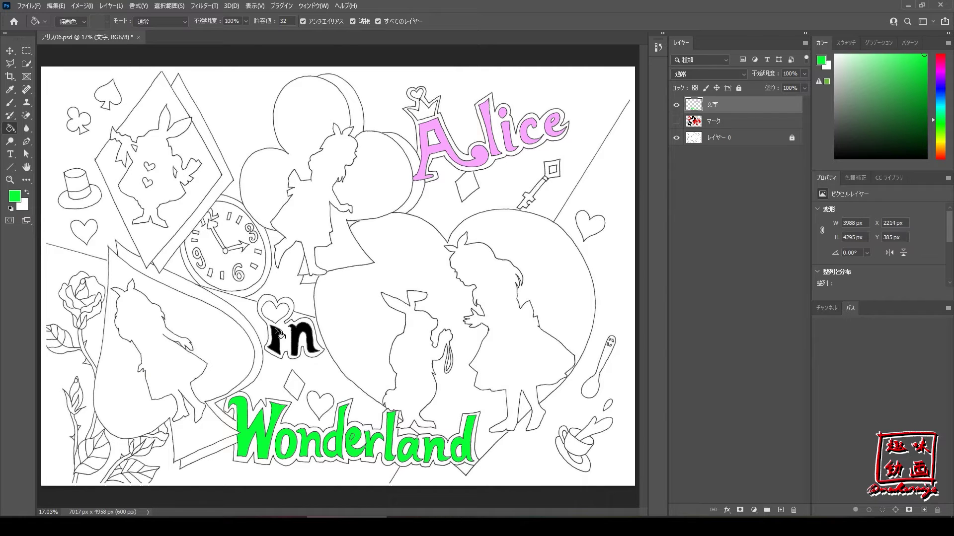
left_click(676, 121)
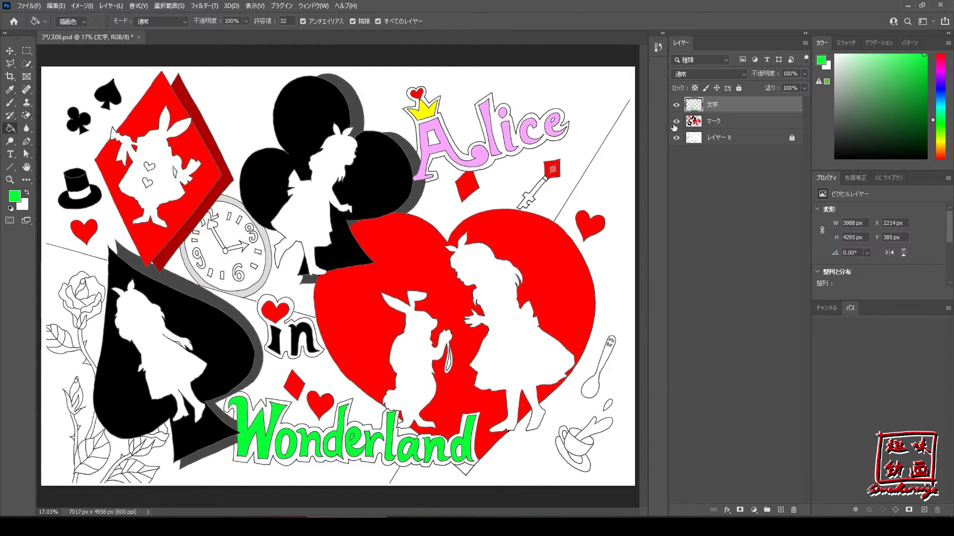
left_click(729, 123)
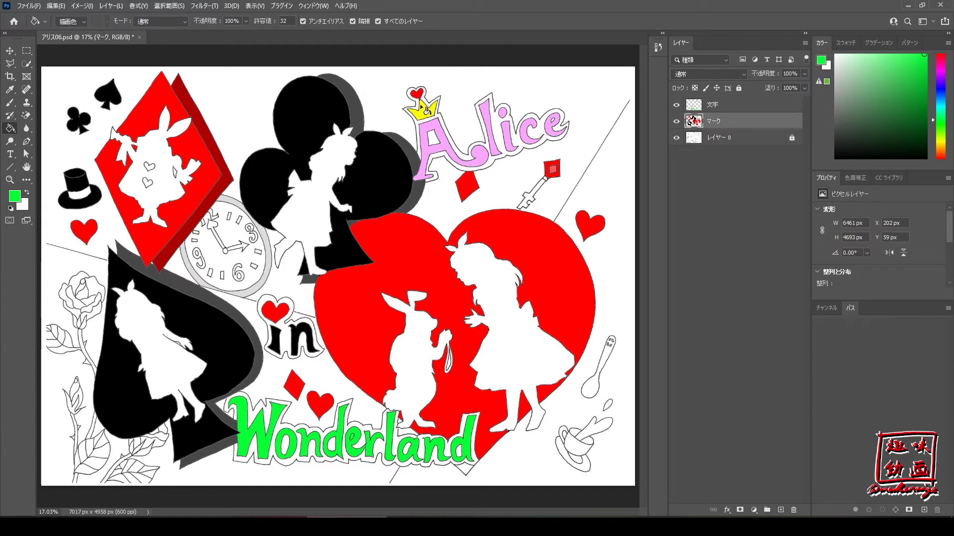
- Magic-erase the crown's yellow and the two small red hearts, then hide the マーク layer
left_click(26, 118)
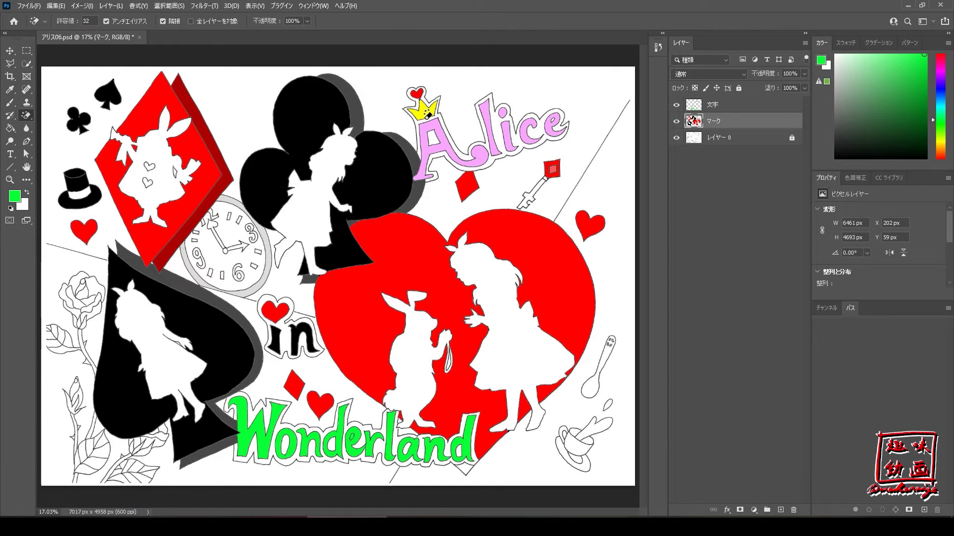
left_click(426, 112)
left_click(418, 103)
left_click(419, 96)
left_click(277, 311)
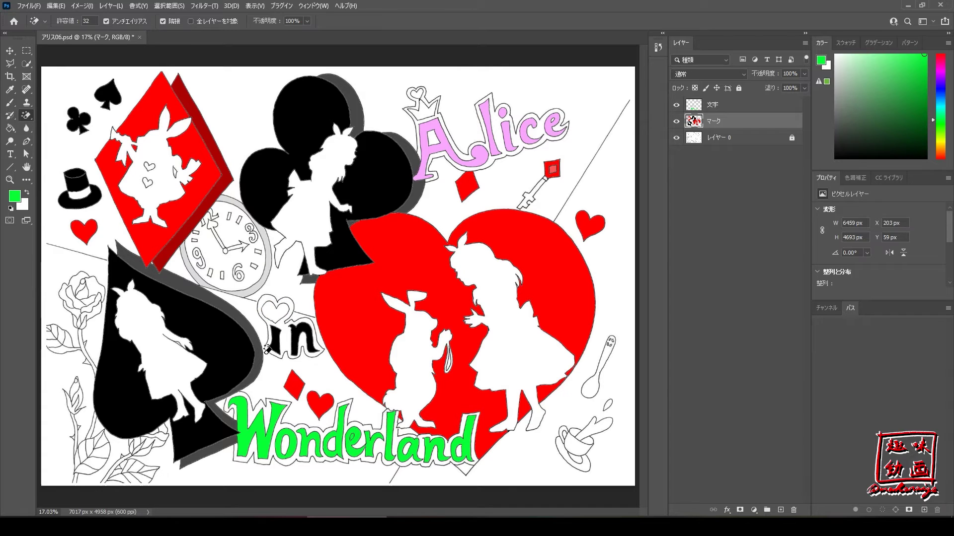
left_click(676, 122)
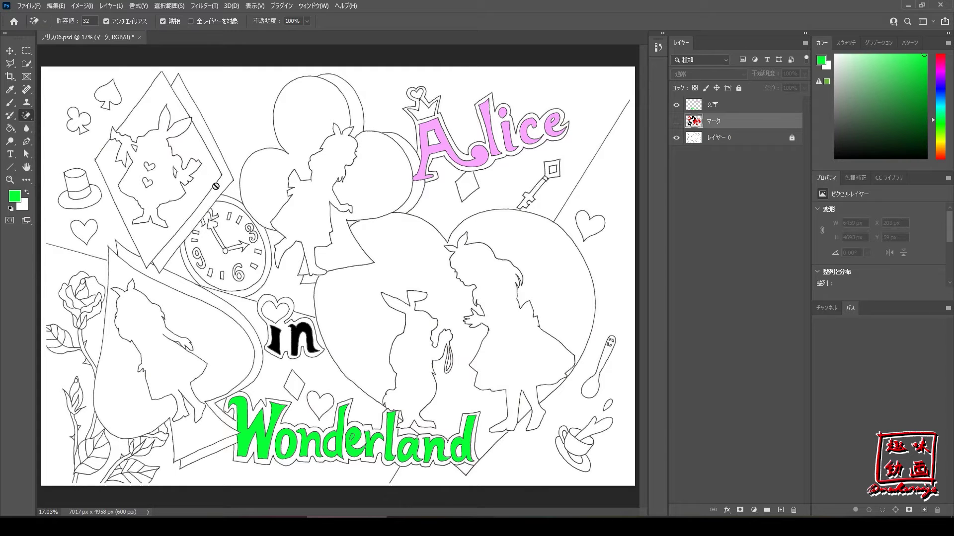
- Set the foreground to red and fill the crown heart and the heart above 'in' on the 文字 layer
left_click(15, 195)
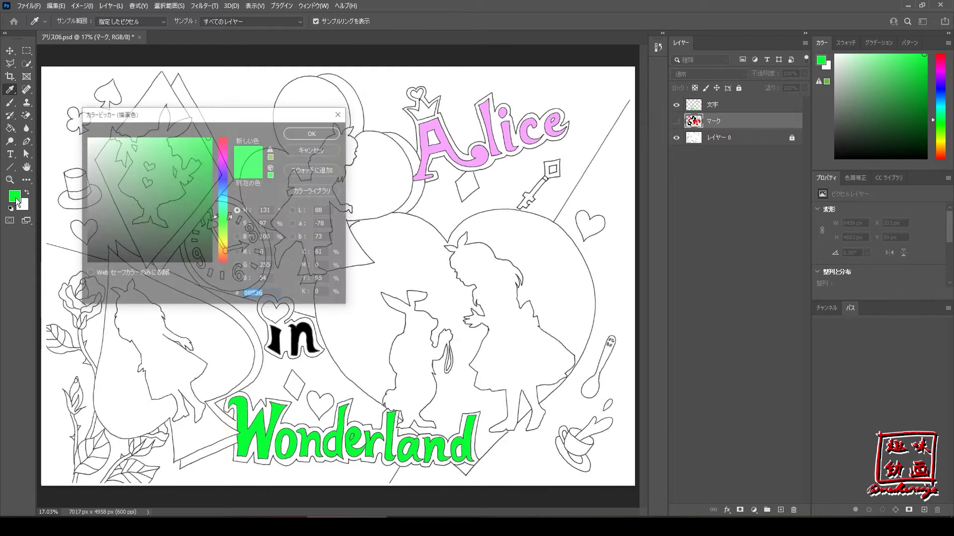
left_click_drag(224, 149, 224, 133)
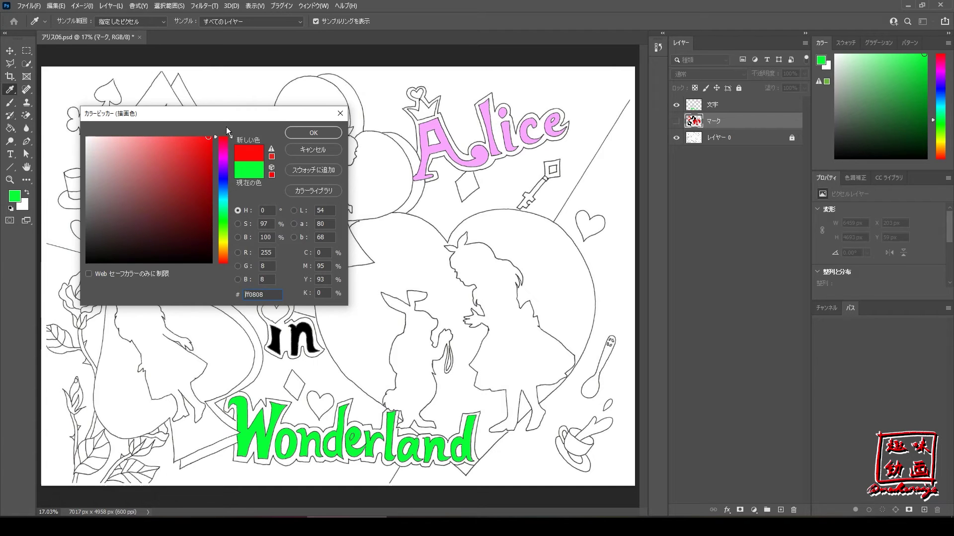
left_click(307, 133)
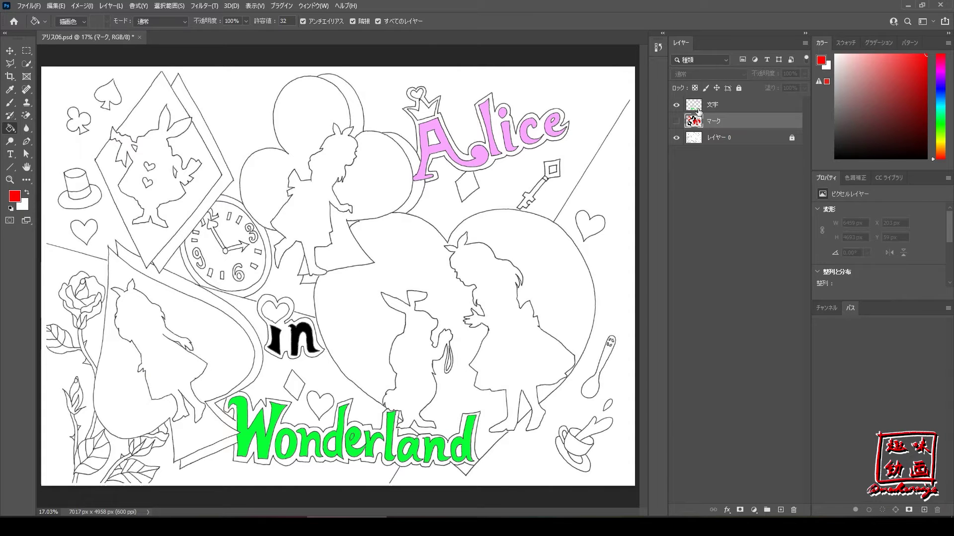
left_click(677, 121)
left_click(723, 106)
left_click(416, 93)
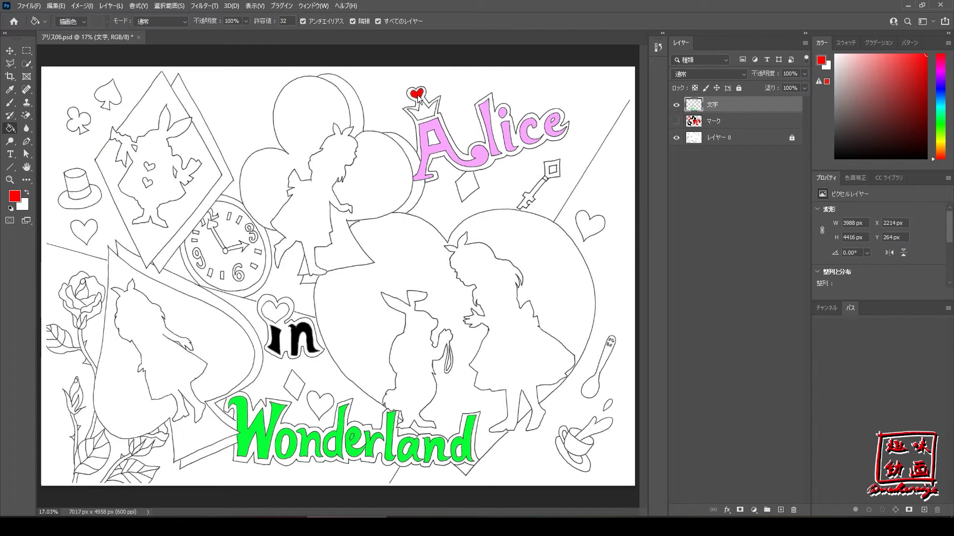
left_click(276, 312)
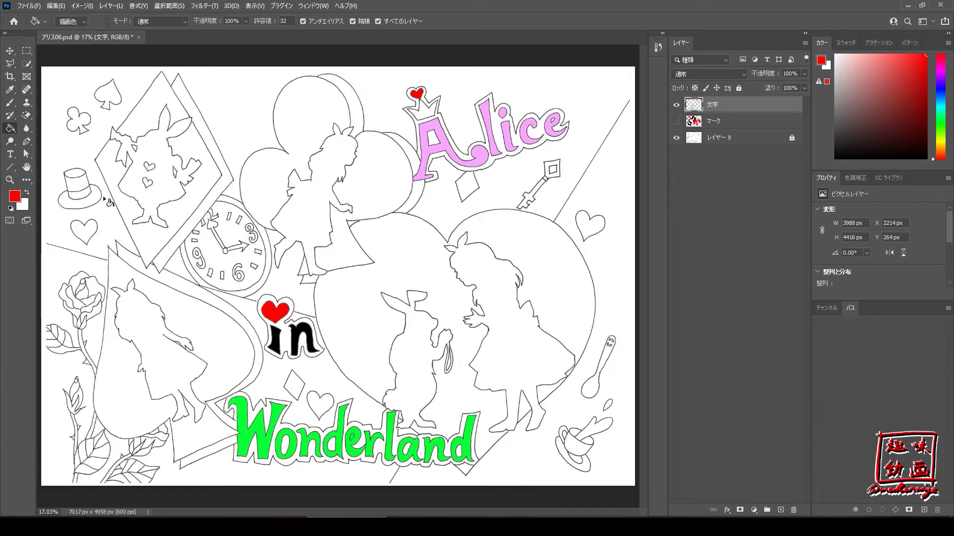
left_click(14, 197)
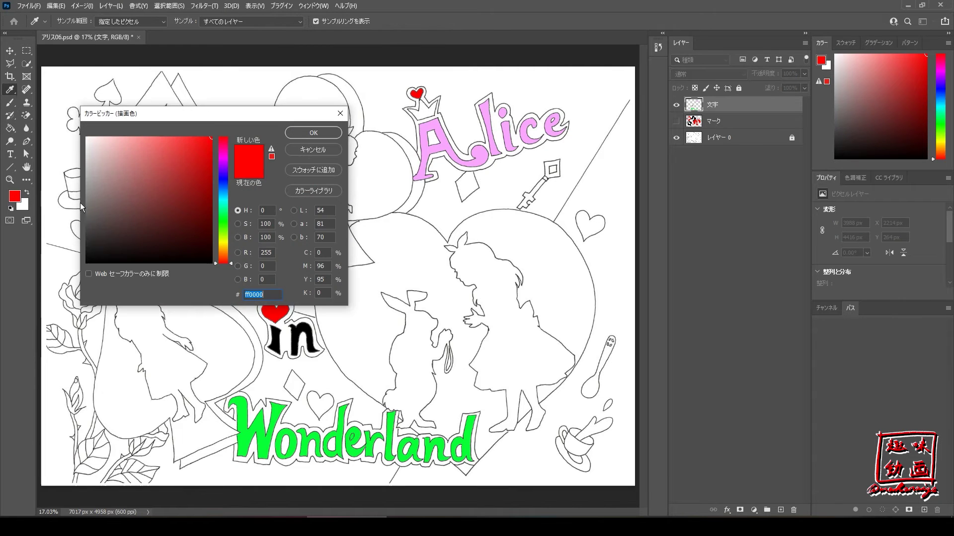
- Switch the foreground colour to yellow and fill the crown above Alice yellow
left_click(225, 242)
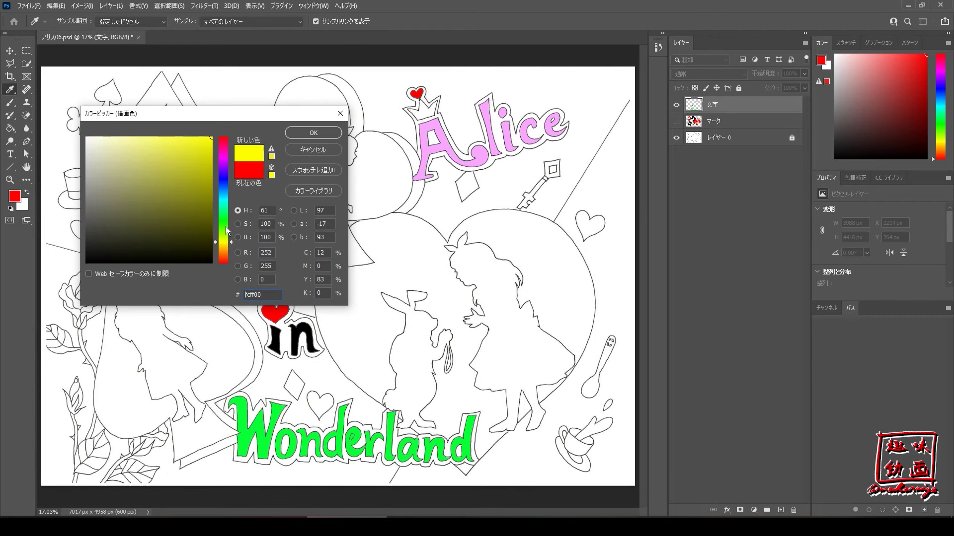
left_click(296, 132)
left_click(426, 115)
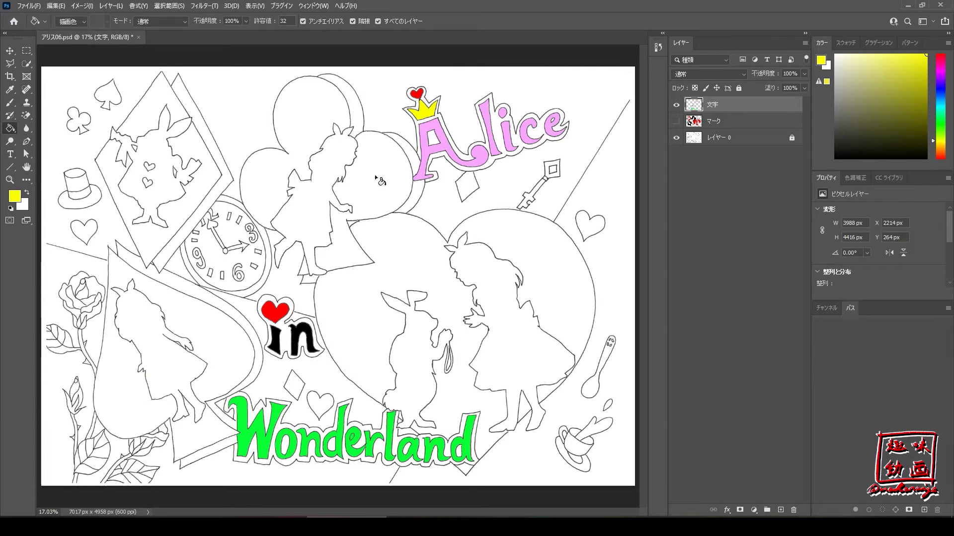
left_click(18, 200)
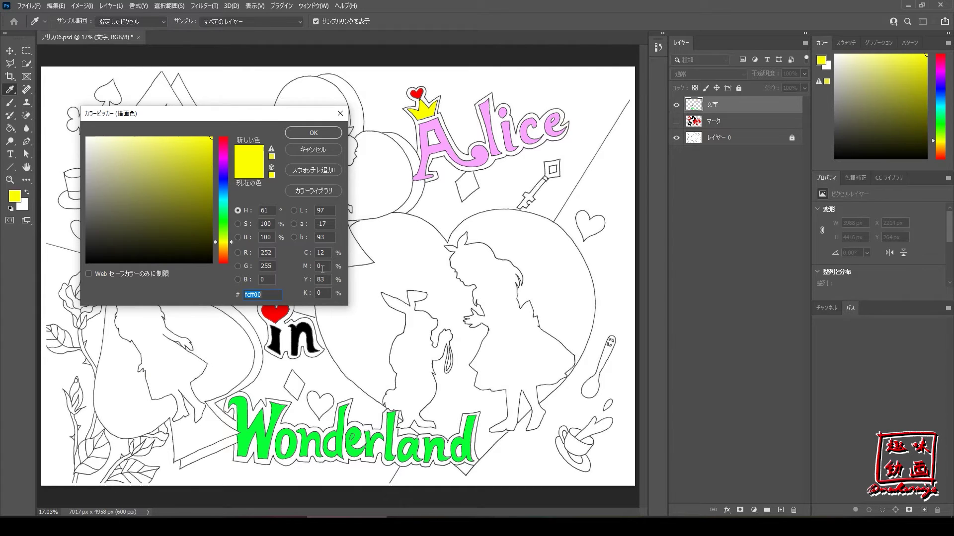
- Enter 255 for magenta in the Color Picker to get a red colour
left_click(320, 268)
double_click(321, 267)
type("25")
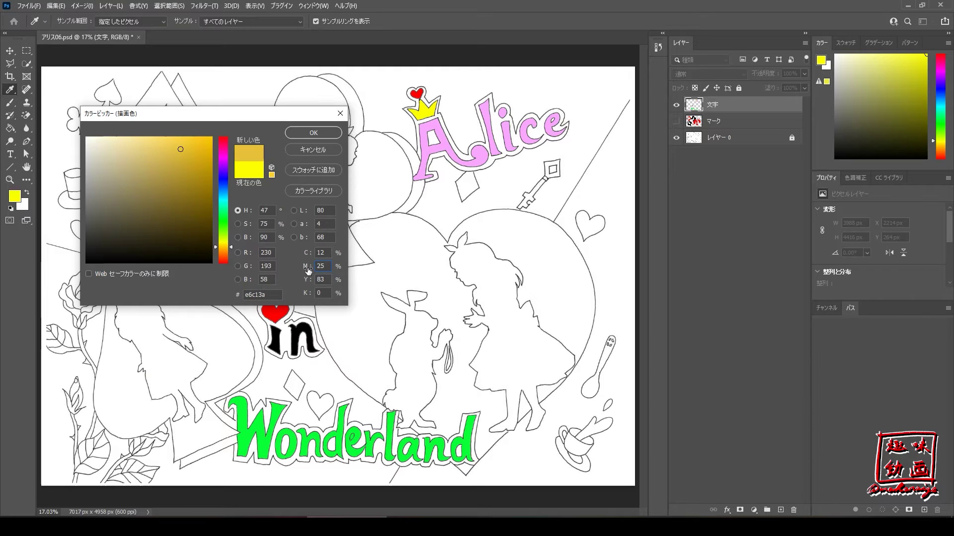
type("5")
left_click(327, 254)
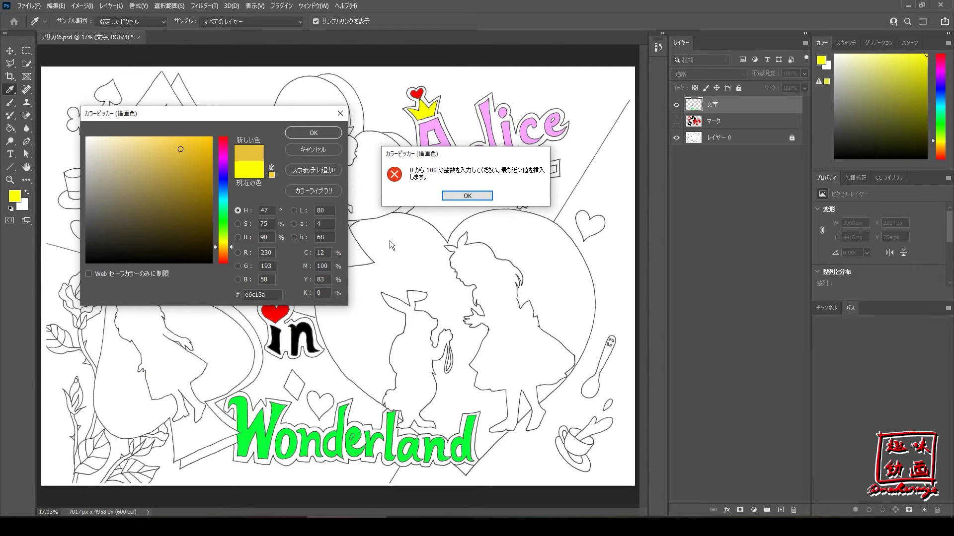
left_click(462, 197)
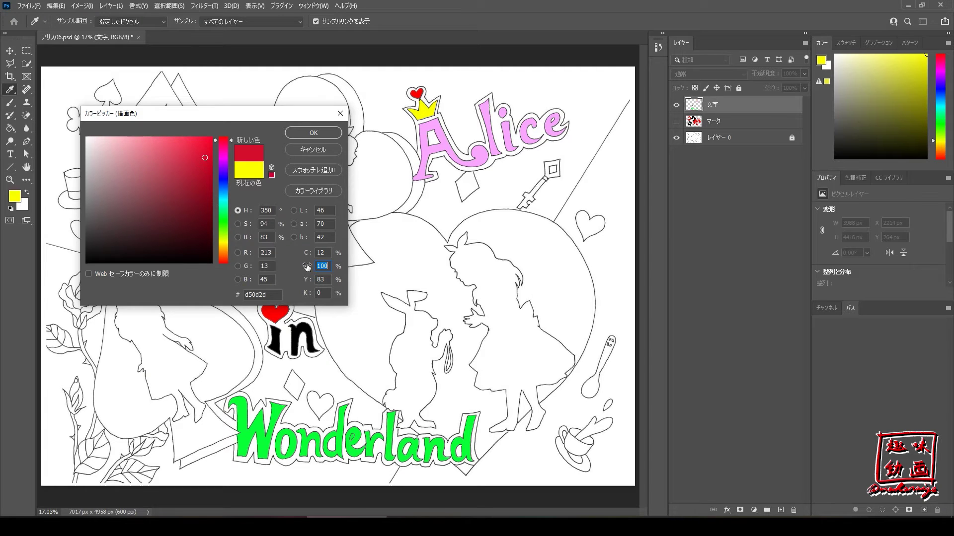
- Try pale pink shades, then settle on pure white as the foreground colour
mouse_move(170, 157)
left_mouse_down()
mouse_move(75, 133)
mouse_move(153, 148)
mouse_move(126, 135)
left_mouse_up()
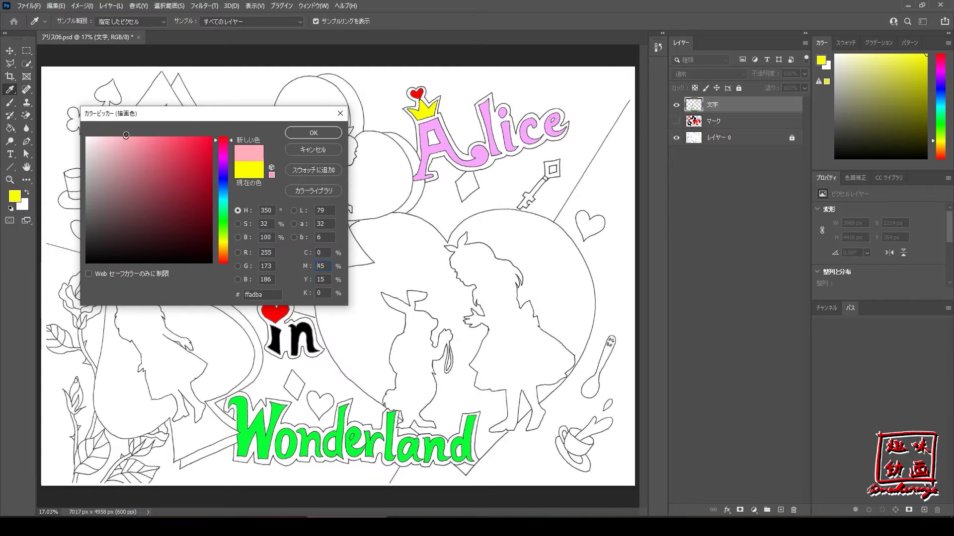
left_click_drag(126, 135, 147, 136)
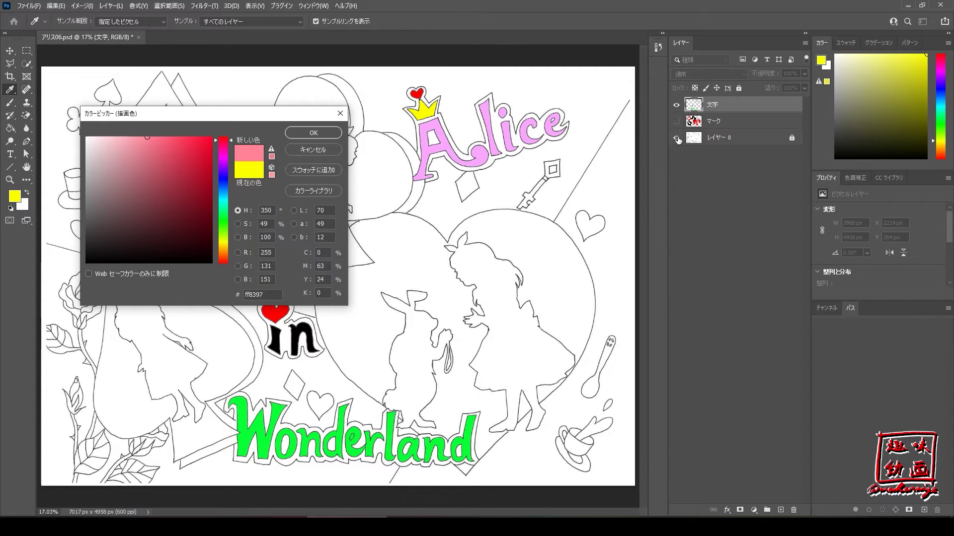
left_click_drag(147, 135, 85, 137)
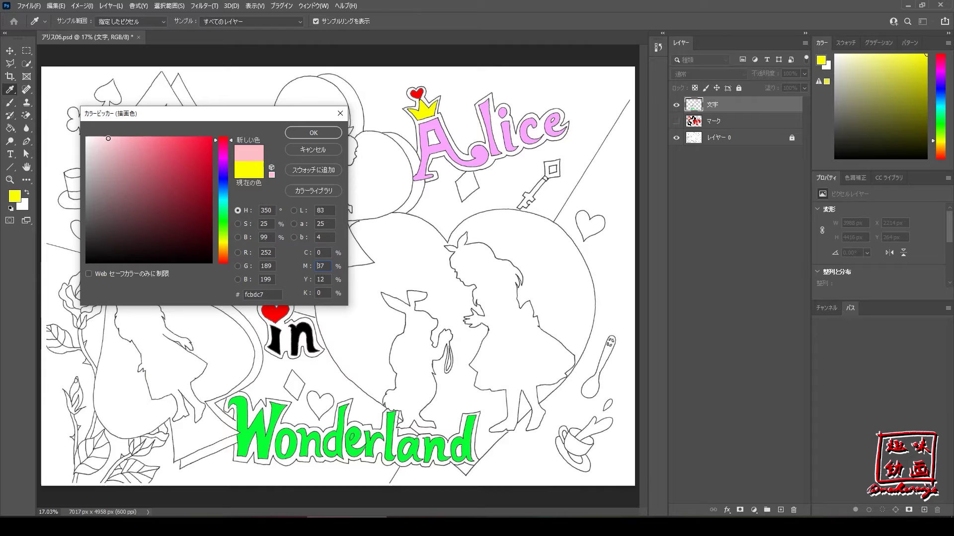
left_click(321, 132)
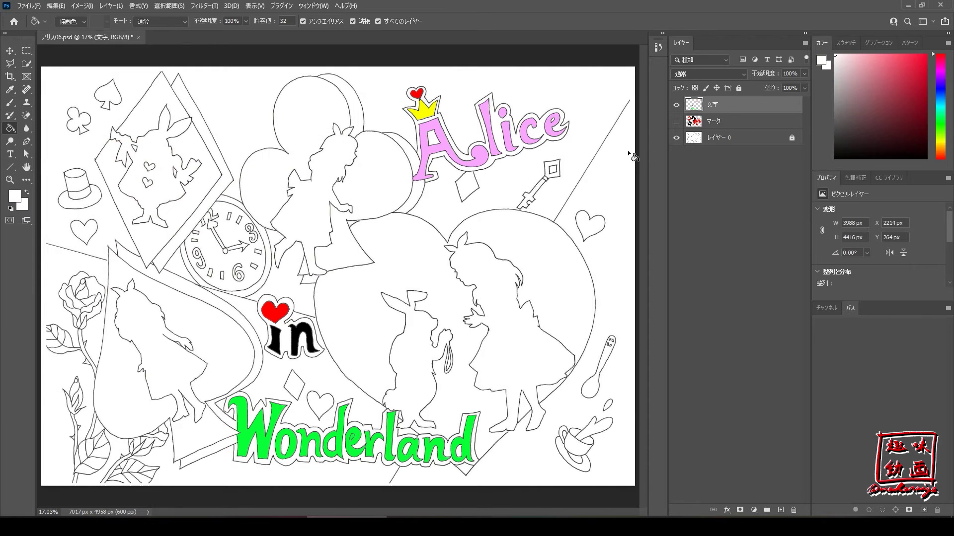
- Fill the area by the Alice crown white, checking it with the line art hidden
left_click(676, 138)
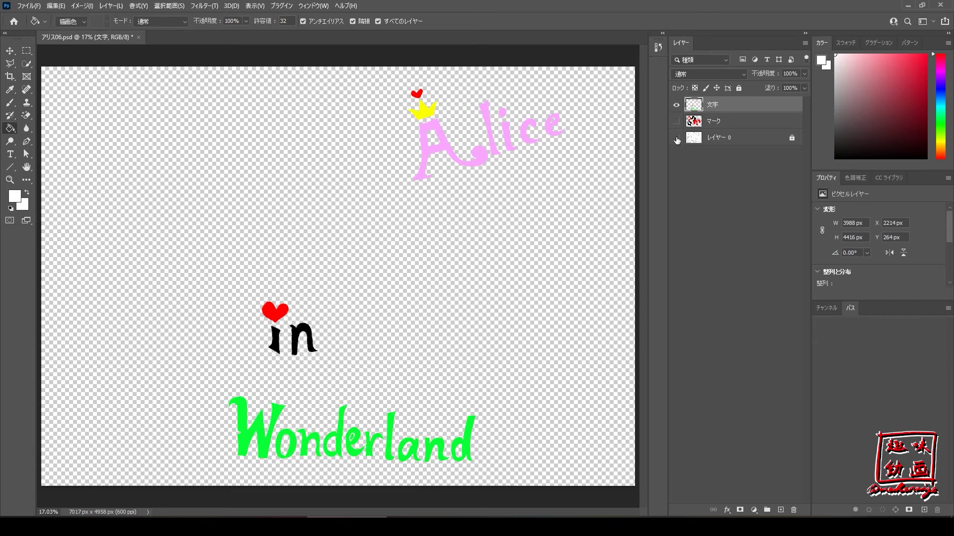
left_click(676, 138)
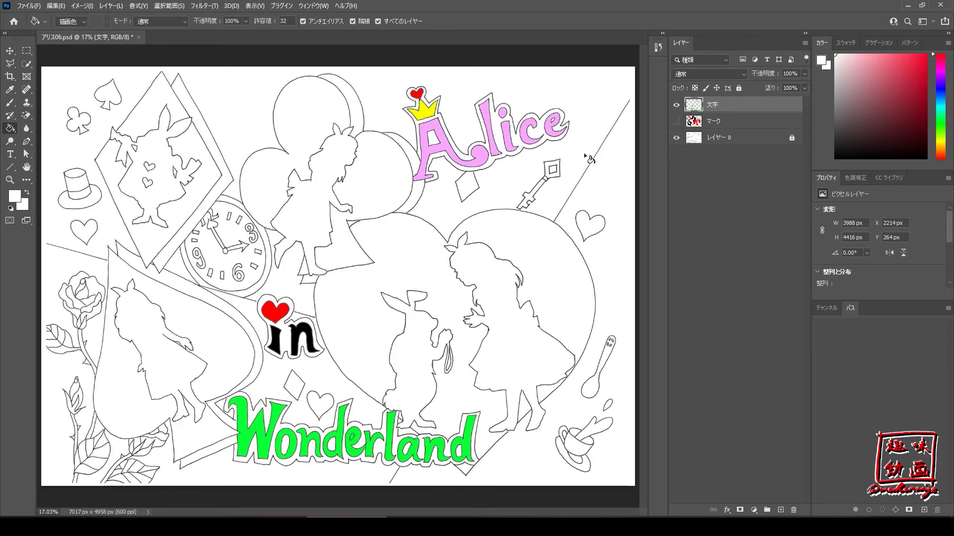
left_click(421, 128)
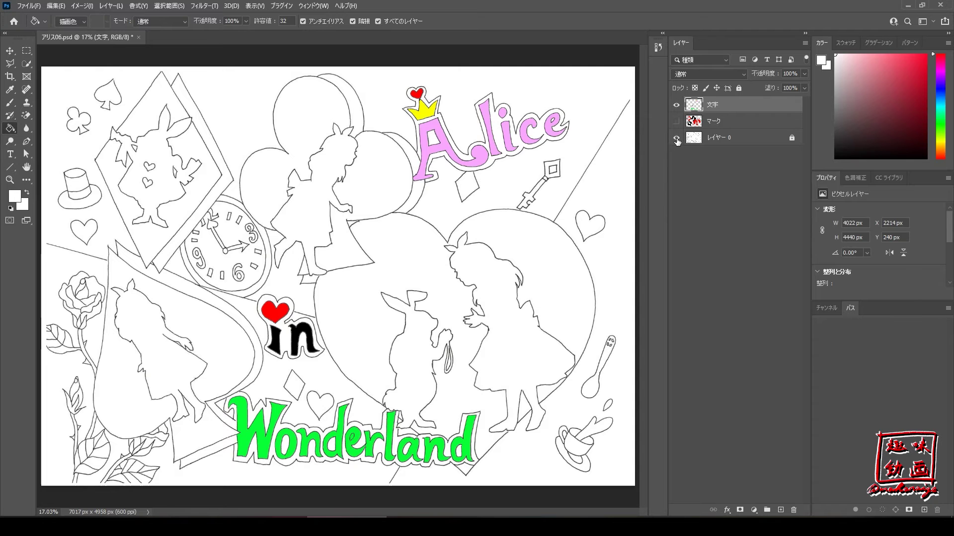
left_click(676, 139)
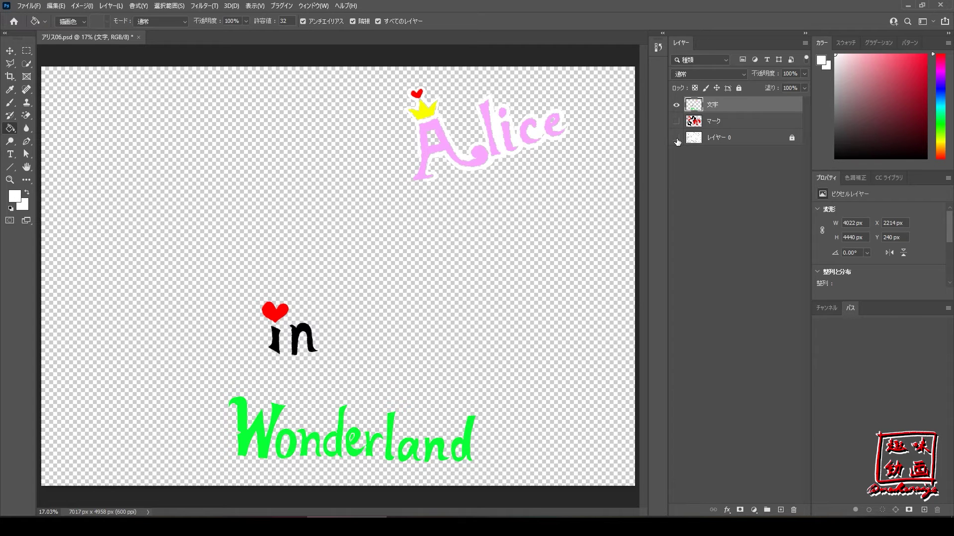
left_click(677, 140)
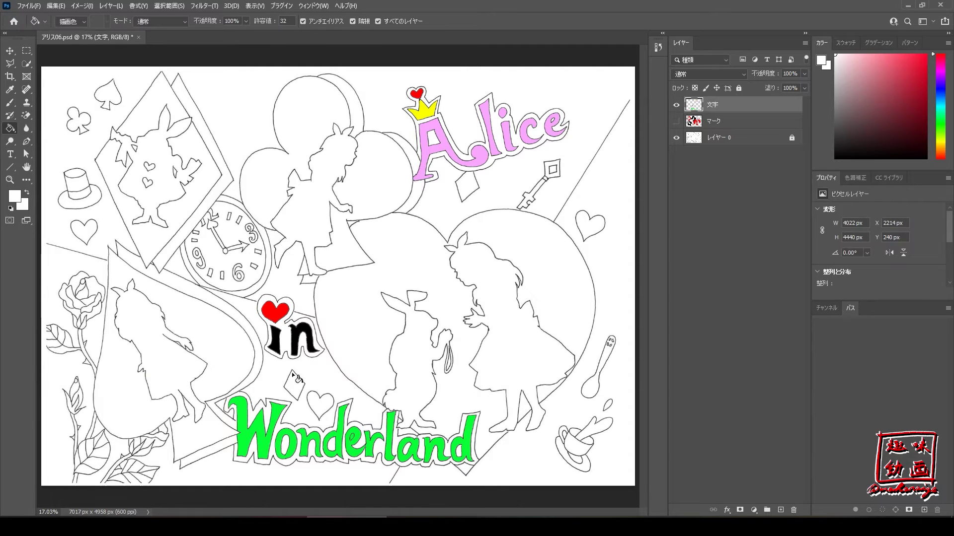
- Fill the surrounding area by 'in' white and toggle レイヤー 0 repeatedly to inspect the fills
left_click(256, 420)
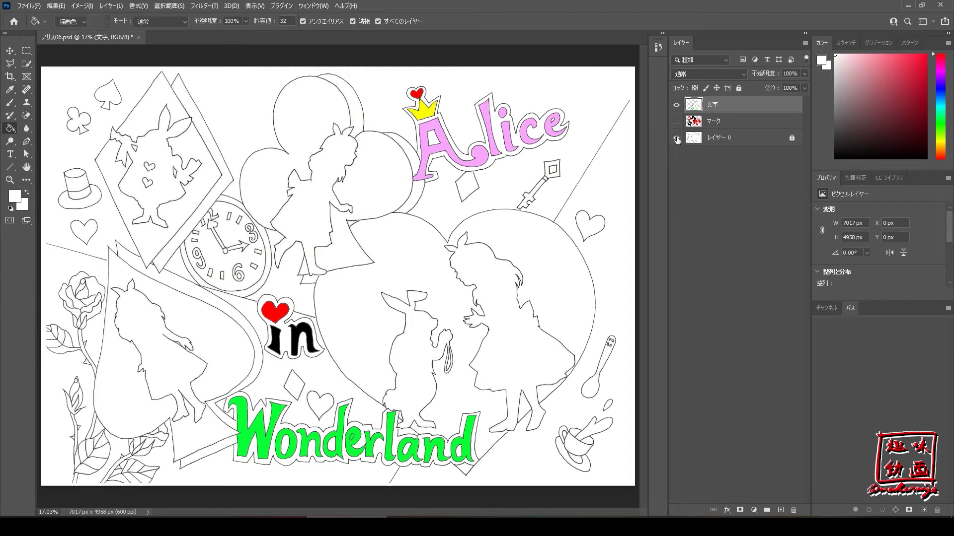
left_click(675, 138)
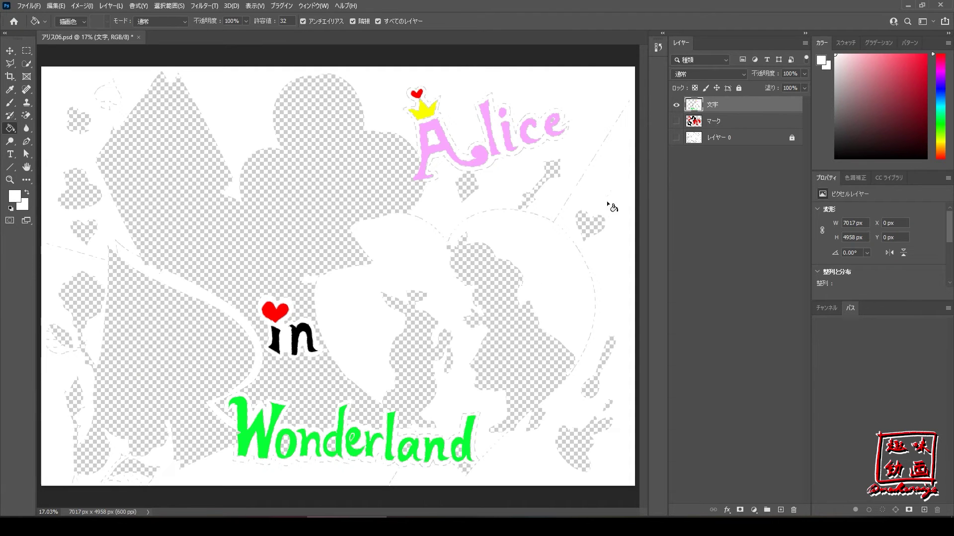
left_click(676, 138)
left_click(677, 139)
left_click(677, 139)
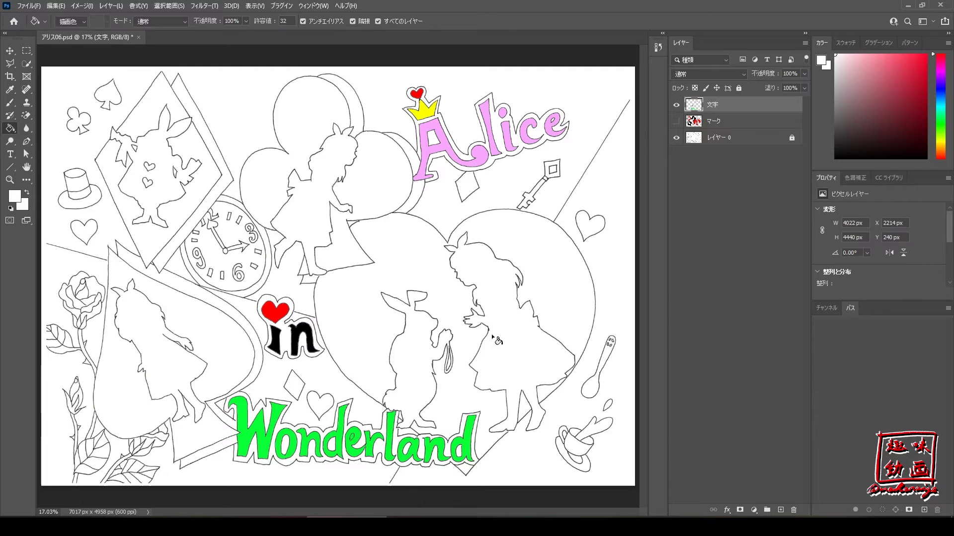
left_click(677, 139)
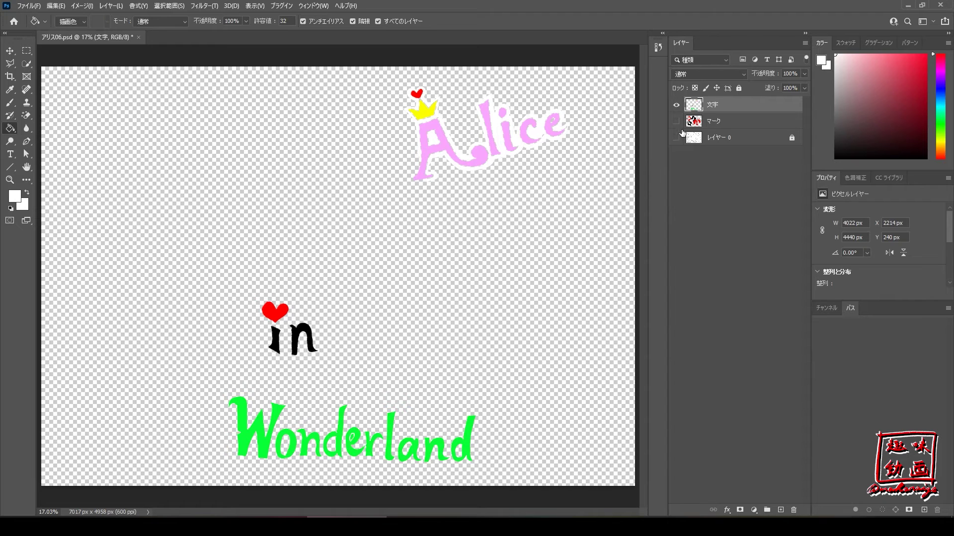
left_click(676, 138)
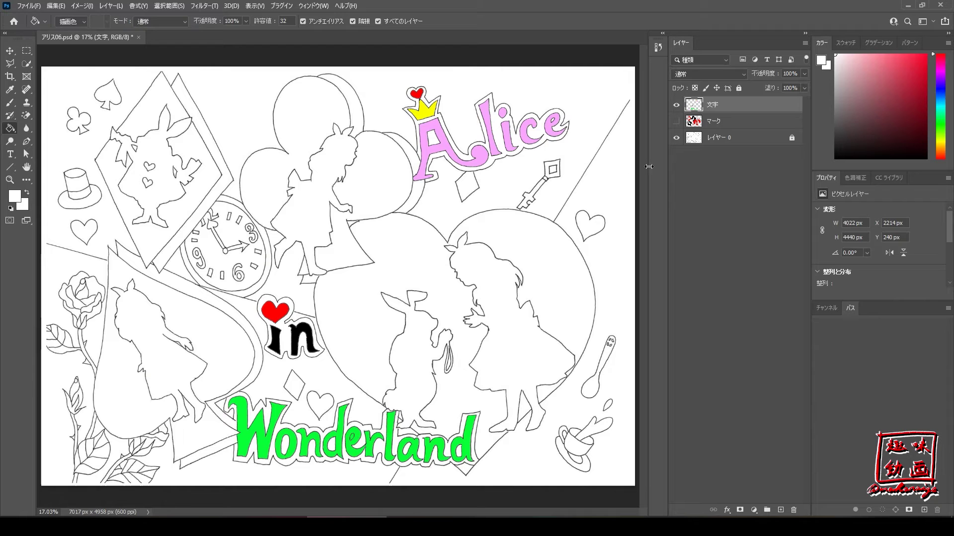
left_click(678, 139)
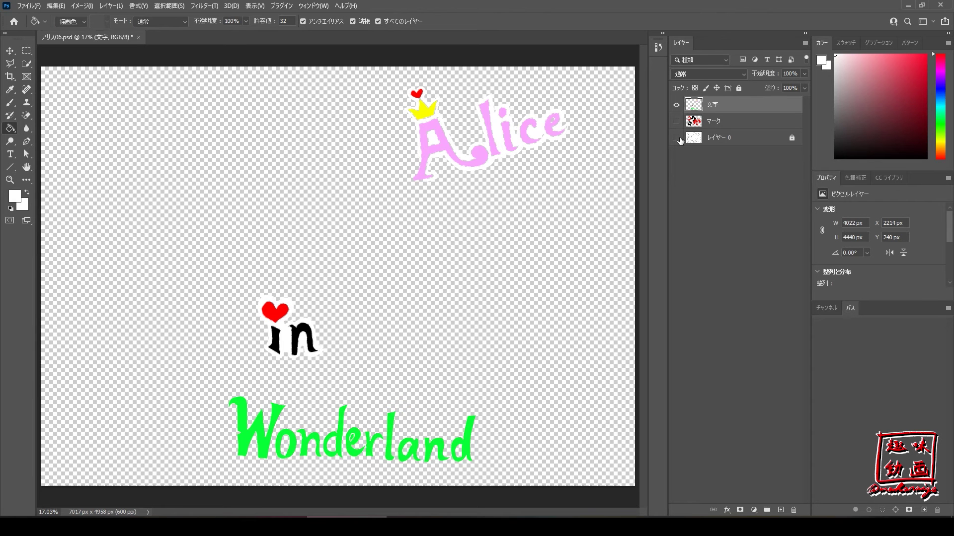
left_click(676, 137)
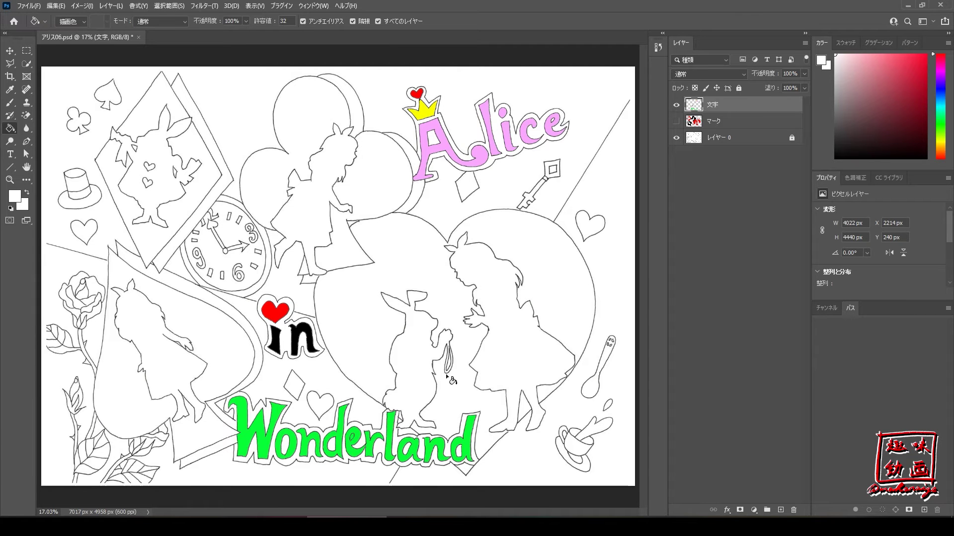
scroll(422, 397, "down", 2)
scroll(414, 390, "up", 3)
- Zoom into the Wonderland lettering and check its fills with the line art toggled
scroll(414, 391, "up", 3)
scroll(415, 393, "up", 2)
scroll(387, 383, "down", 2)
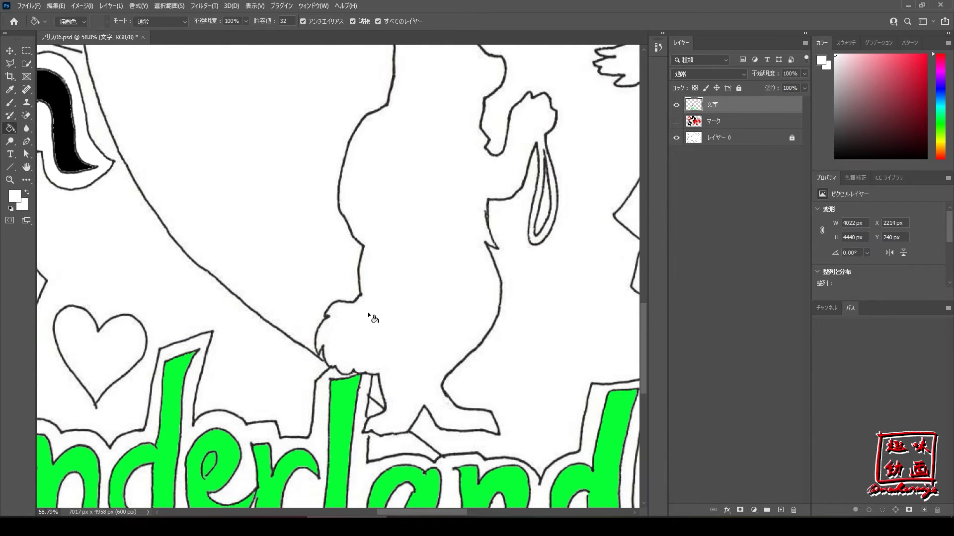
scroll(372, 315, "down", 1)
scroll(373, 313, "down", 2)
scroll(375, 311, "down", 1)
scroll(376, 310, "down", 1)
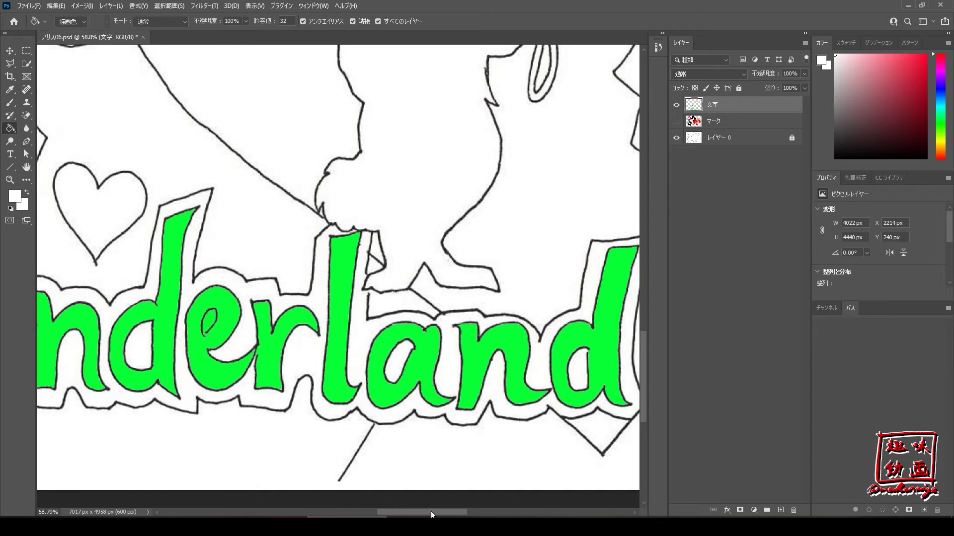
left_click_drag(431, 513, 449, 516)
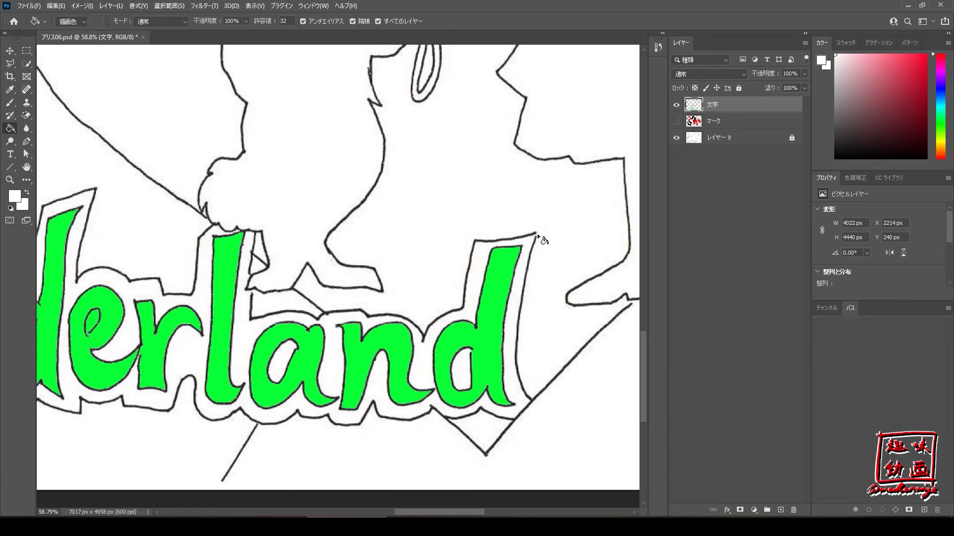
key("b")
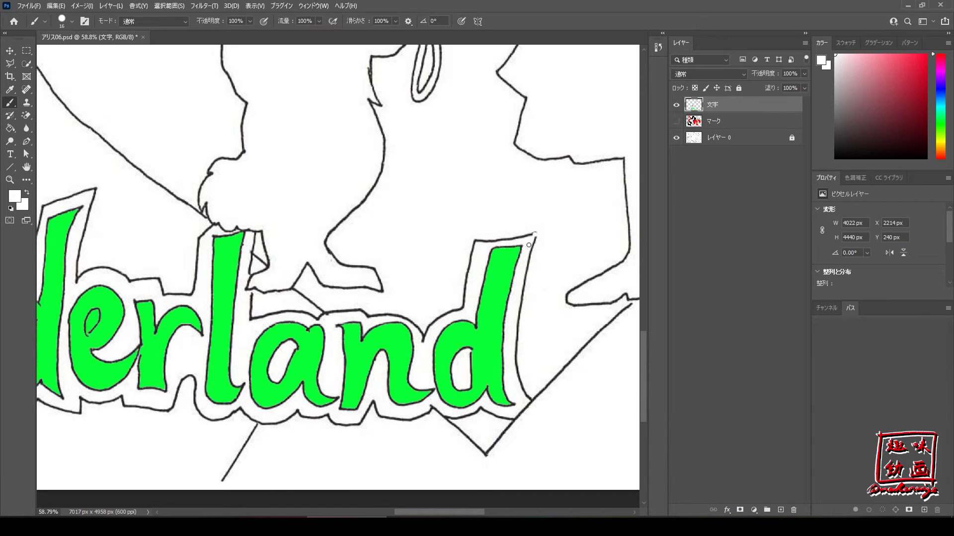
key("g")
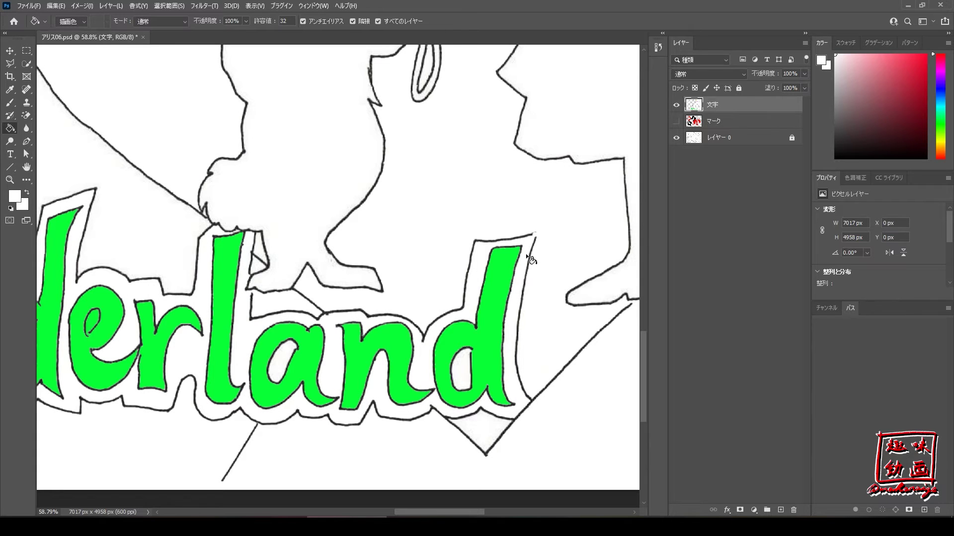
left_click(676, 138)
left_click(676, 138)
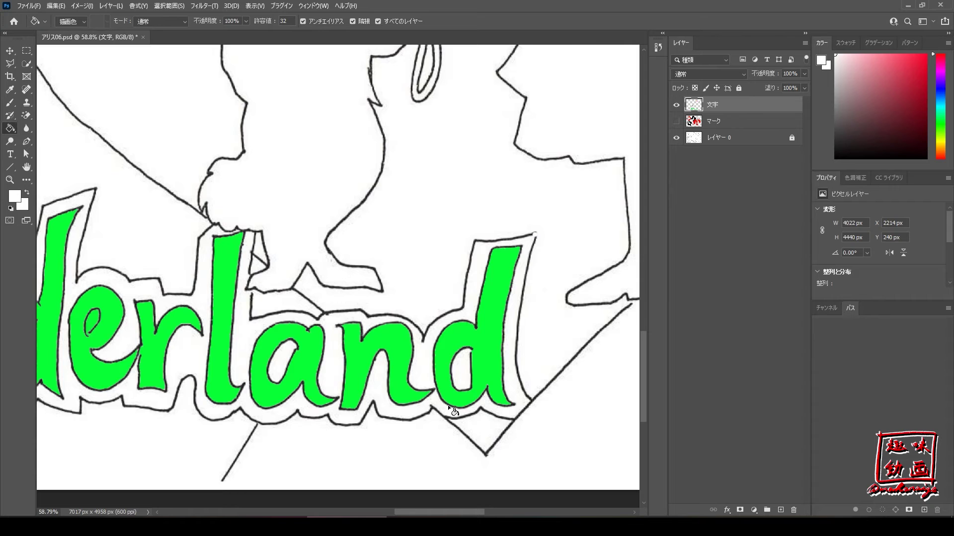
- Brush a white dot on the outline near the W, then fill around the lettering white
left_click_drag(412, 511, 395, 512)
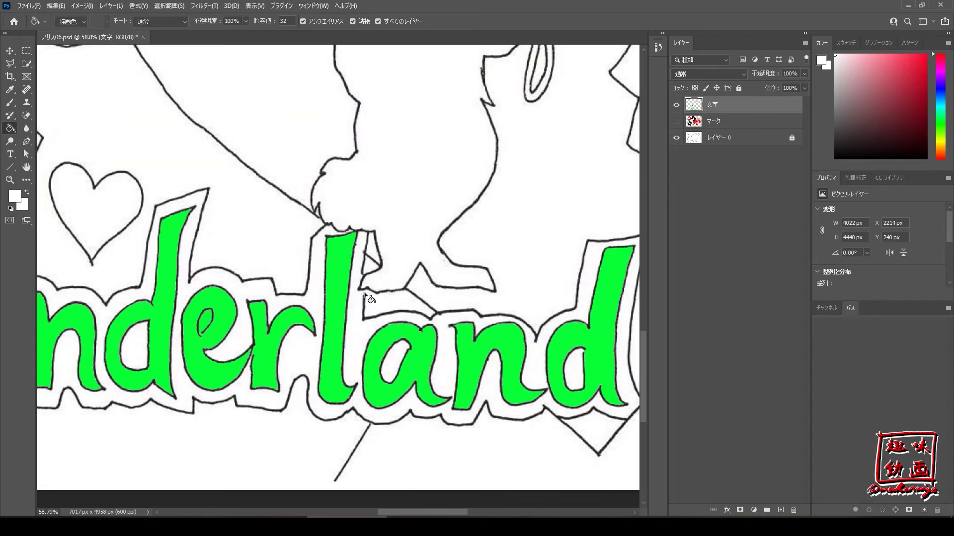
key("b")
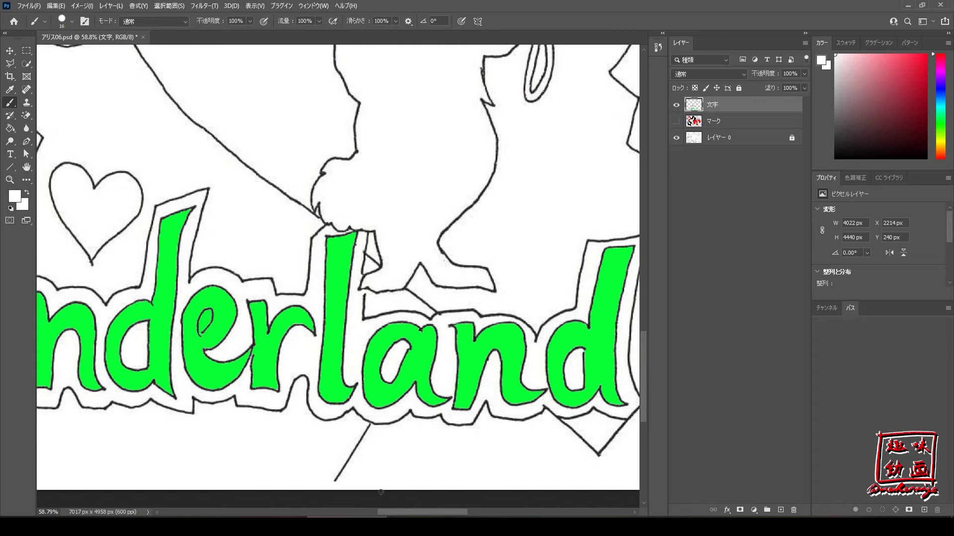
left_click_drag(400, 513, 398, 515)
left_click_drag(389, 517, 352, 517)
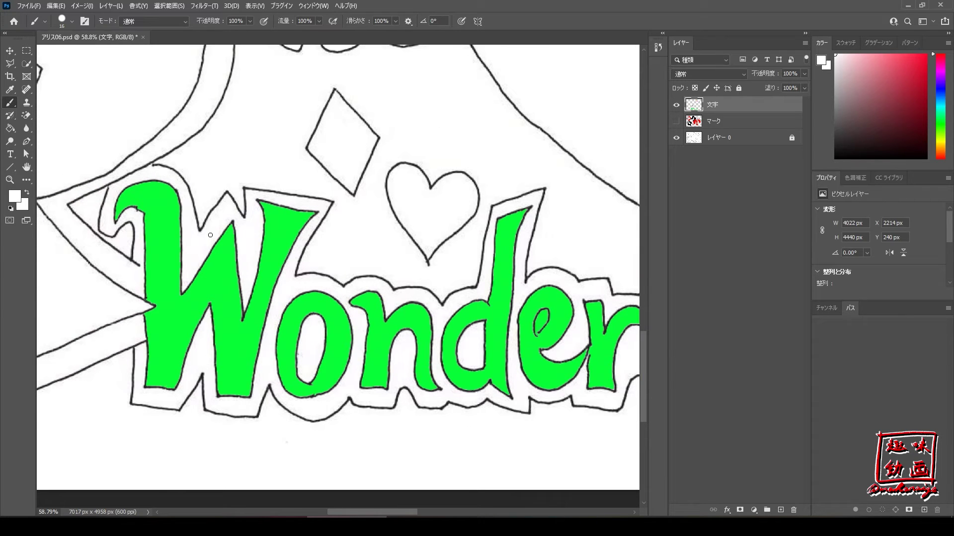
left_click(151, 165)
key("g")
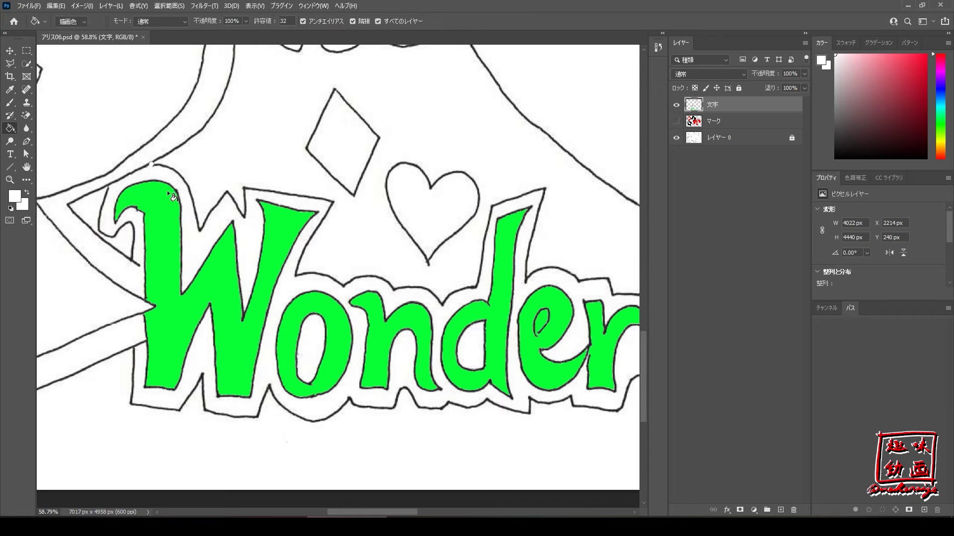
left_click(168, 178)
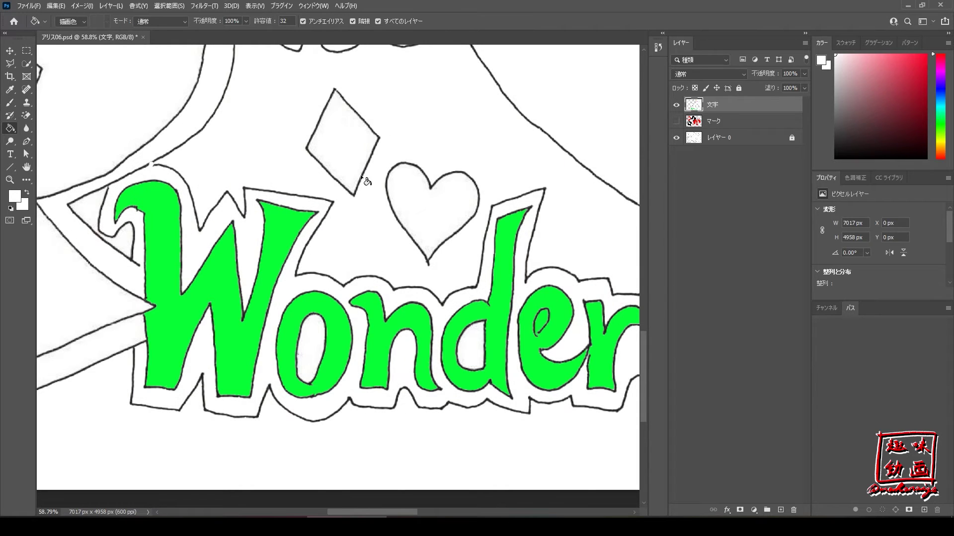
left_click(674, 140)
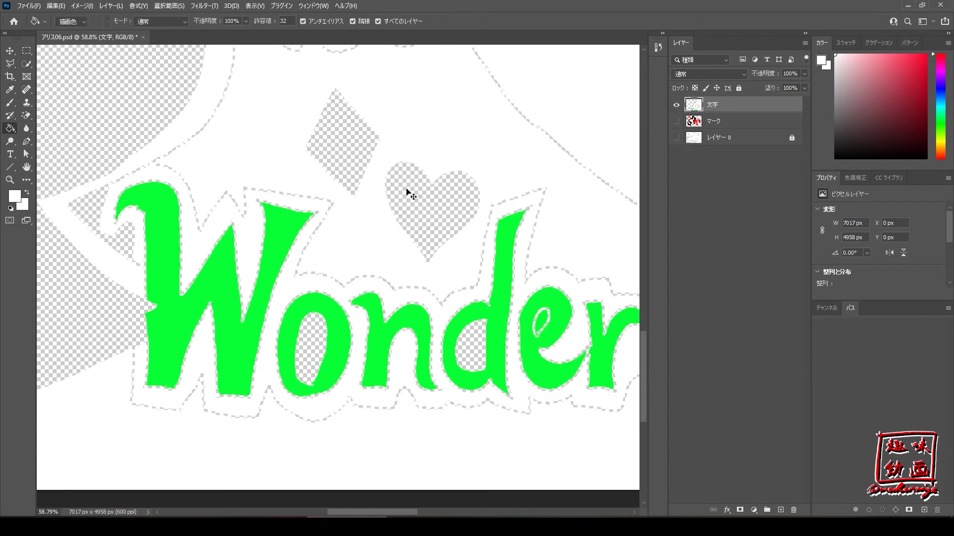
key("ctrl+z")
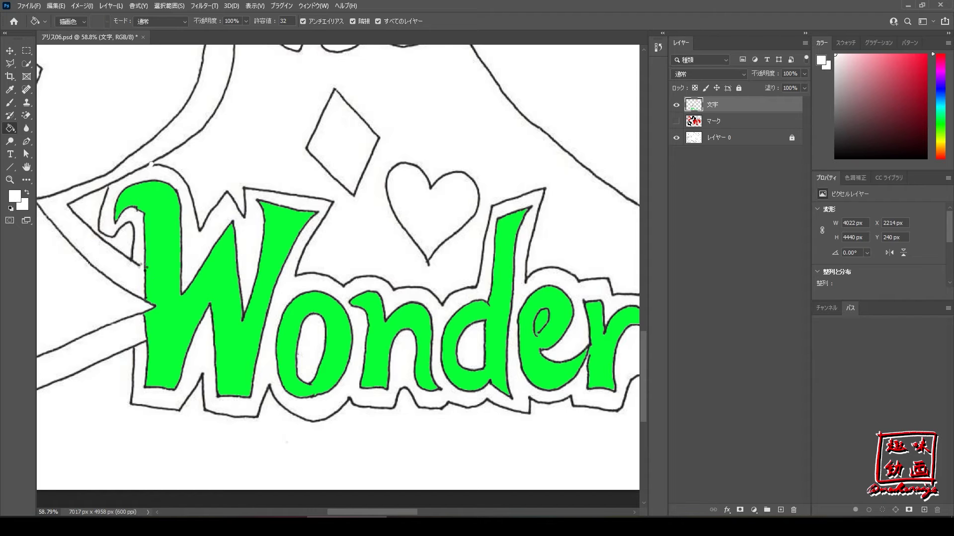
left_click(149, 274)
key("ctrl+z")
key("b")
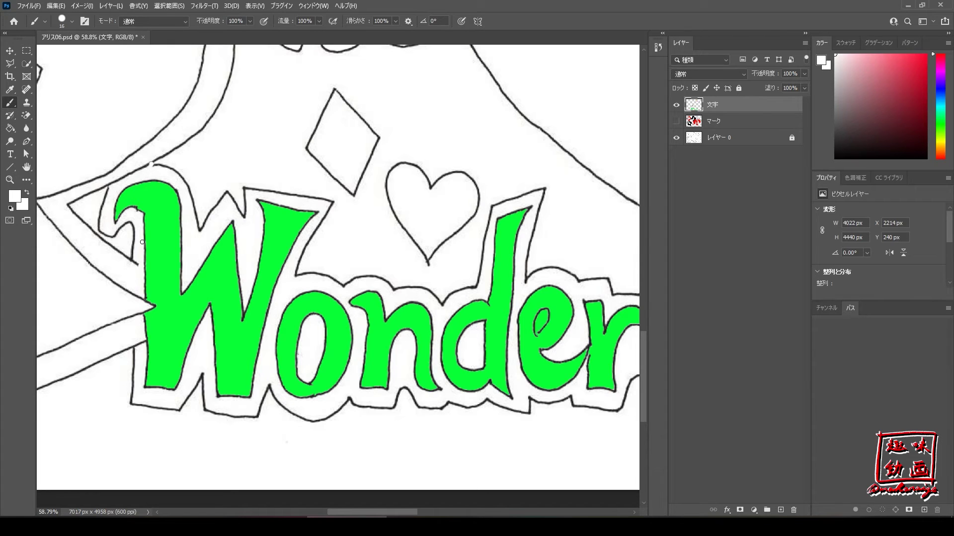
key("g")
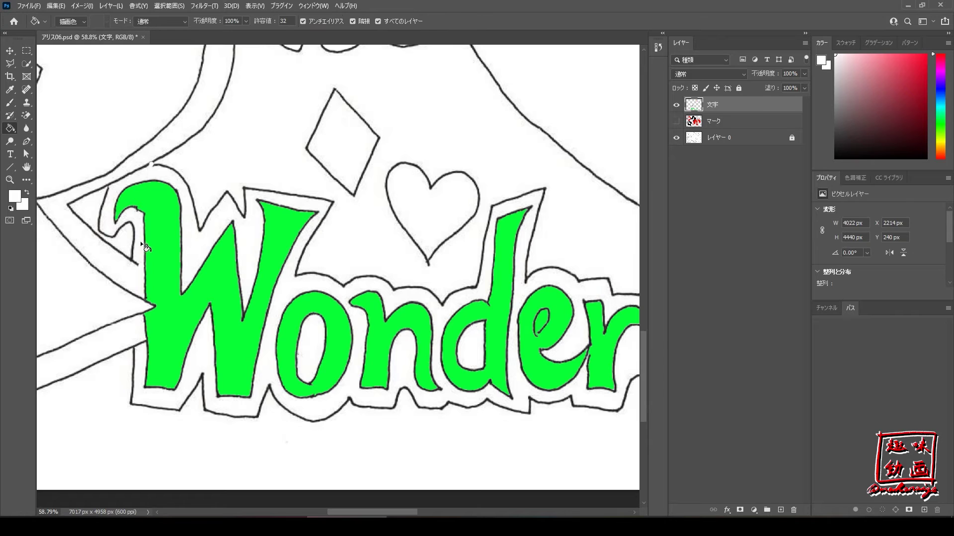
left_click(140, 242)
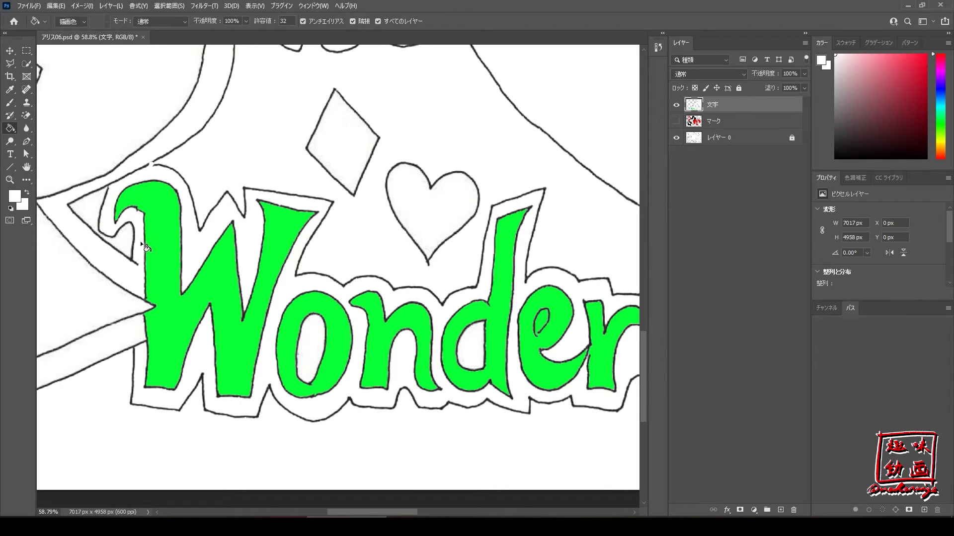
key("ctrl+z")
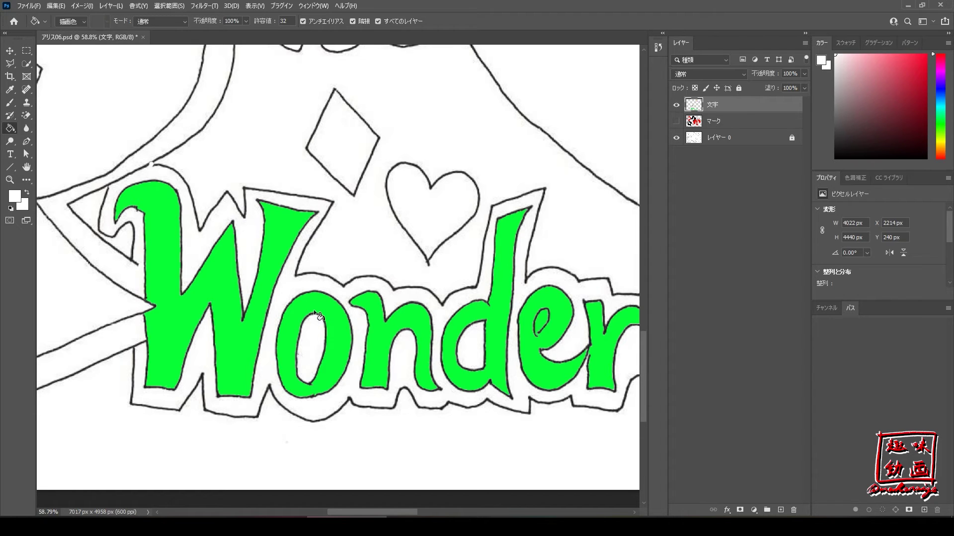
scroll(318, 315, "down", 2)
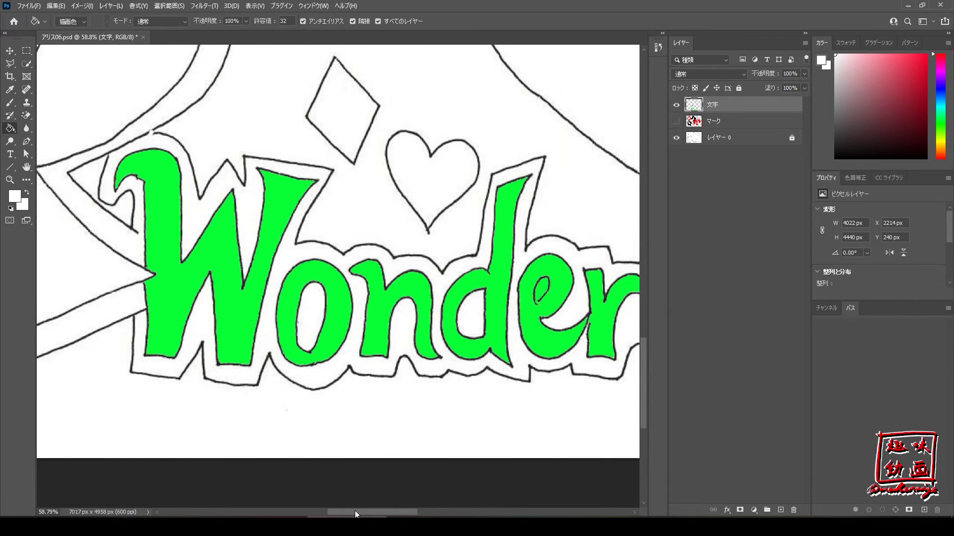
left_click_drag(354, 511, 380, 513)
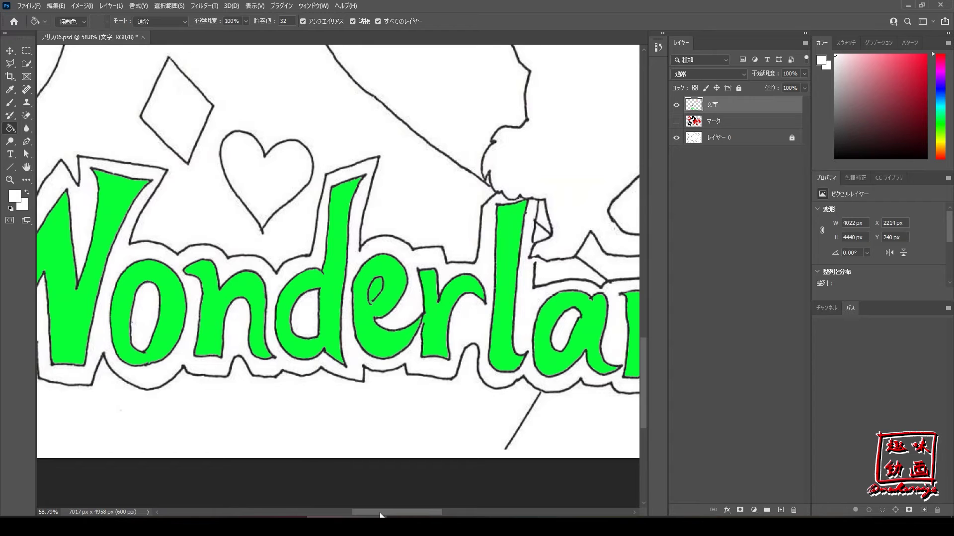
left_click_drag(380, 513, 388, 512)
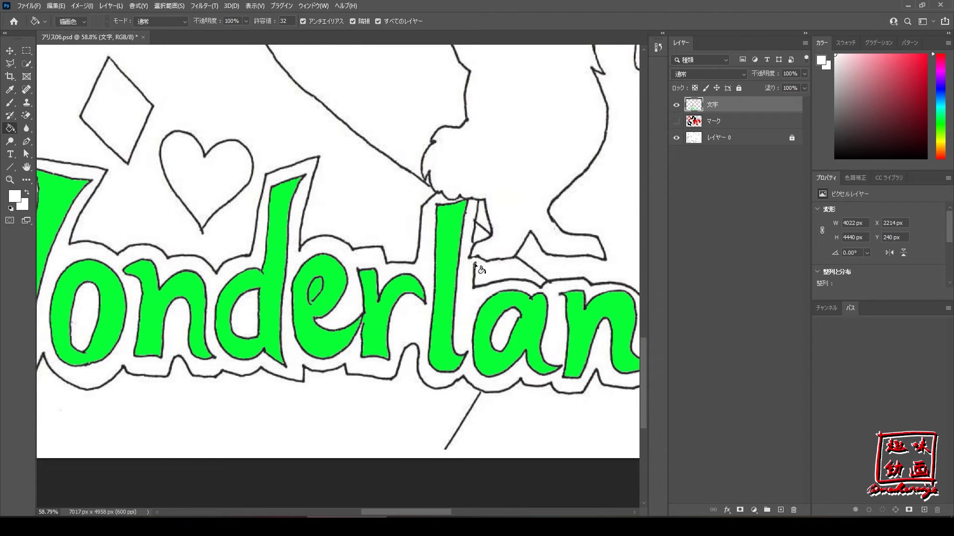
key("b")
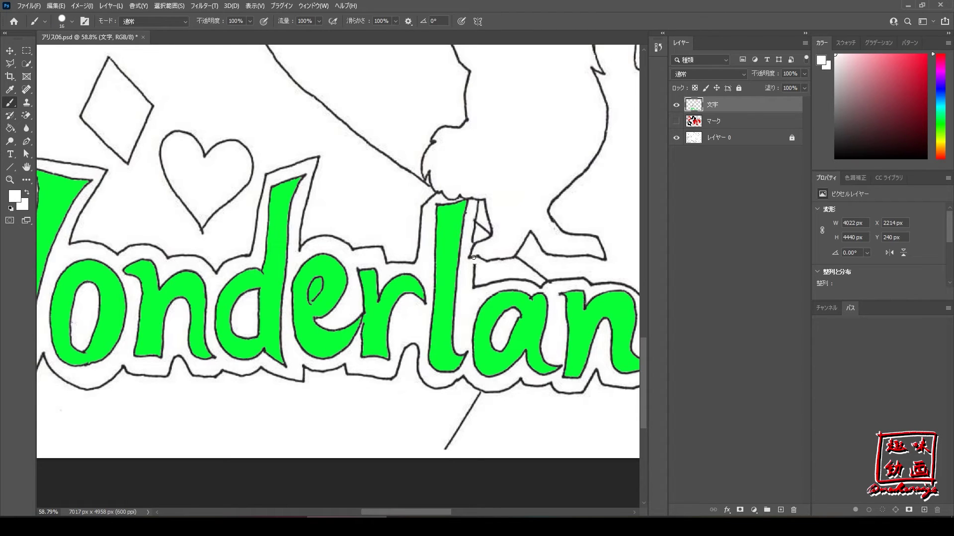
key("g")
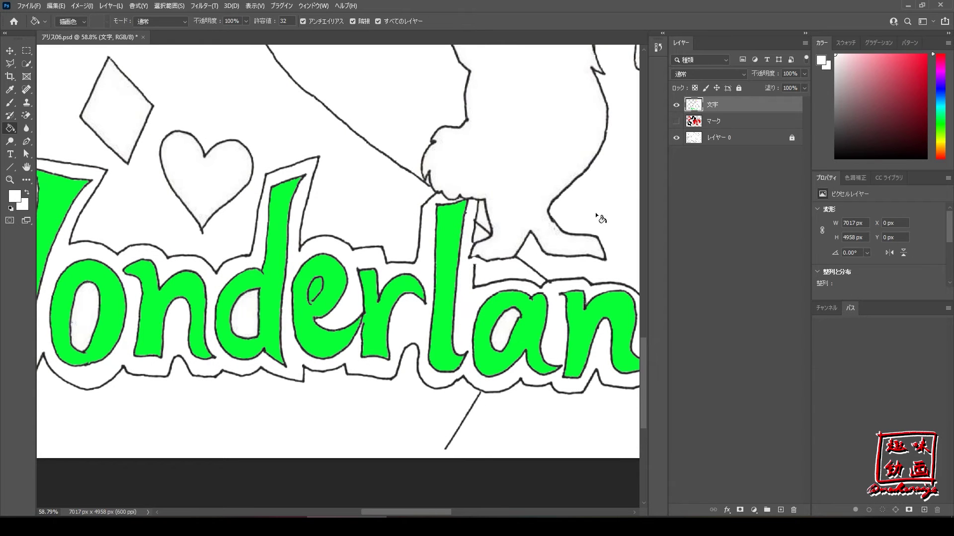
left_click(676, 138)
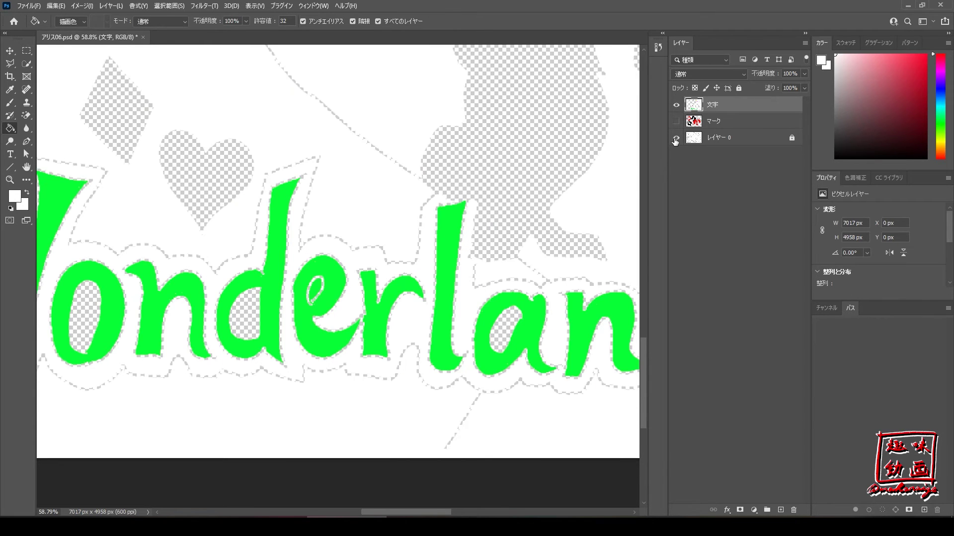
left_click(676, 137)
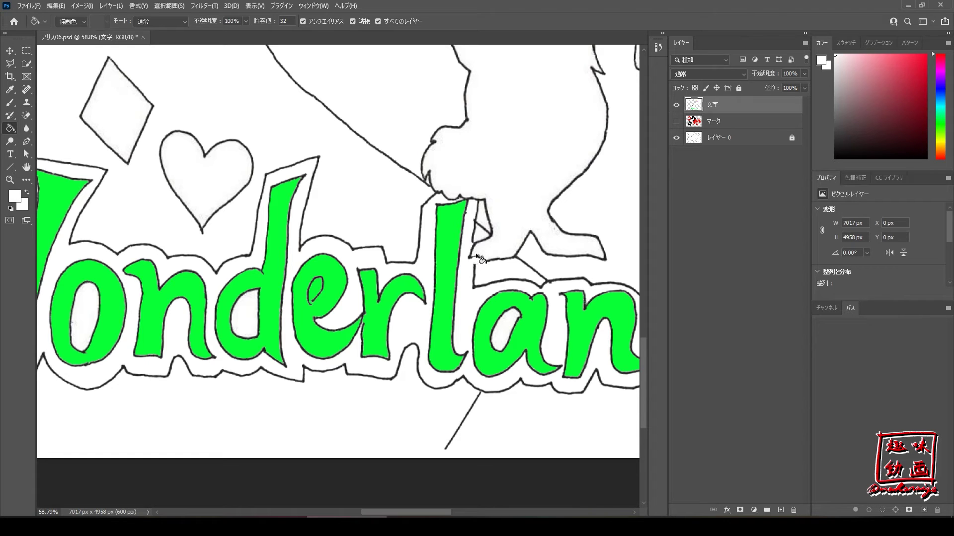
left_click(676, 137)
left_click(676, 138)
left_click(421, 263)
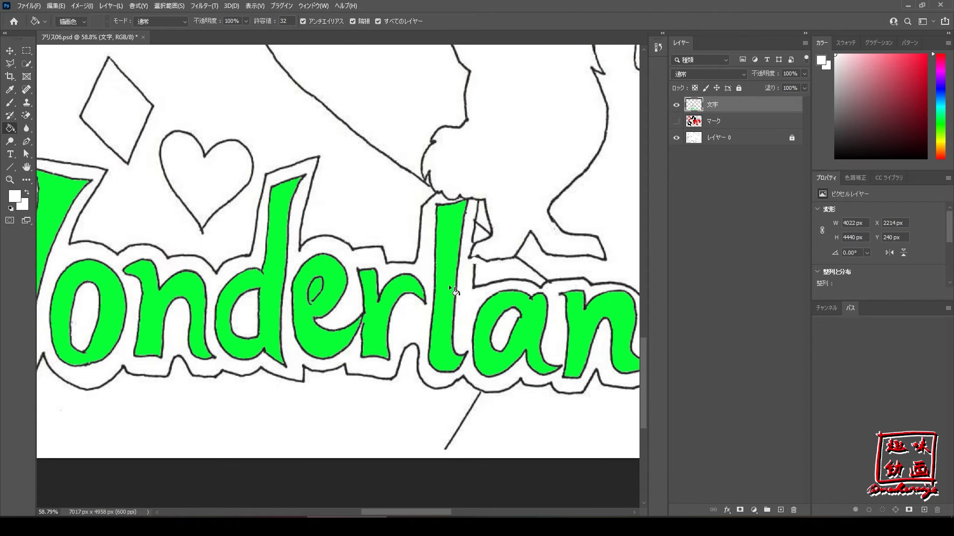
left_click_drag(421, 512, 380, 510)
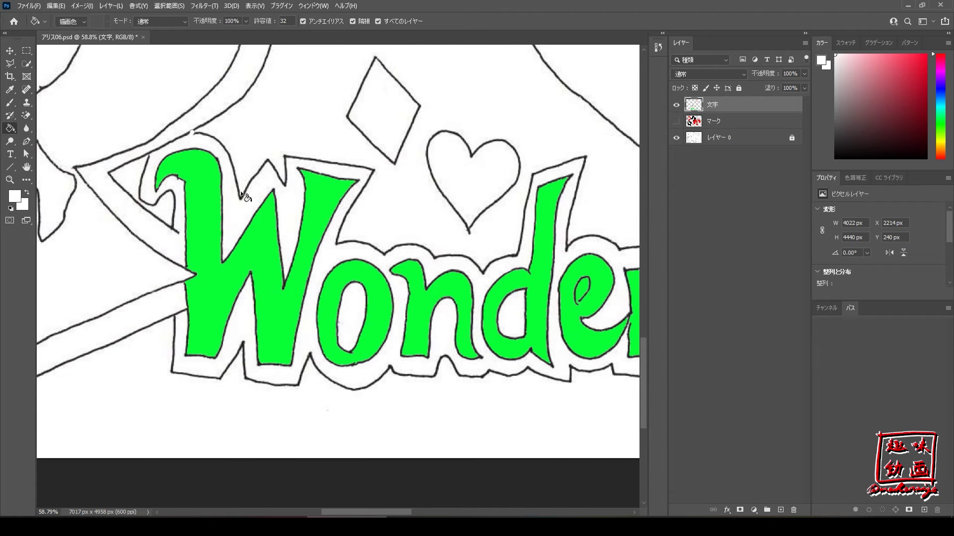
key("b")
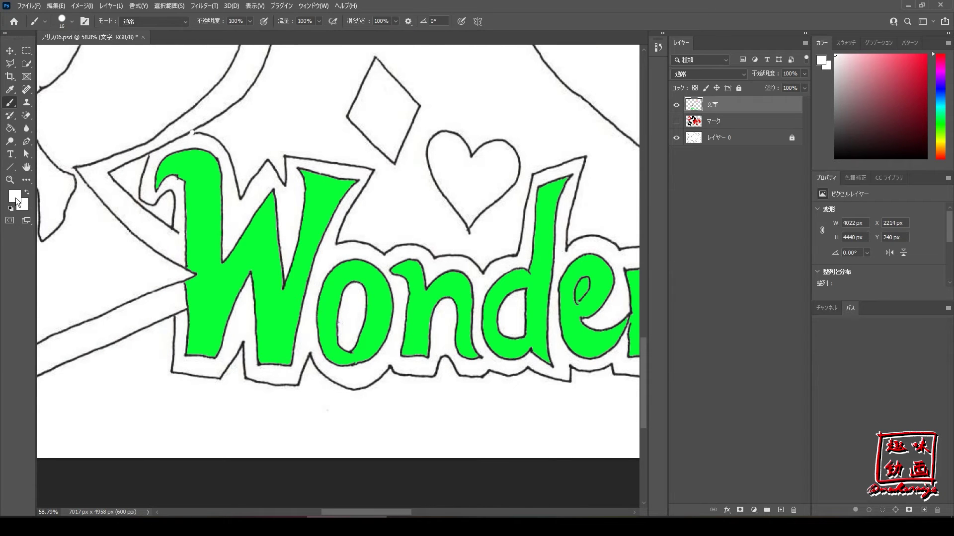
- Set a near-black foreground and patch gaps in the Wonderland letter outlines
left_click(15, 196)
left_click_drag(104, 234, 85, 263)
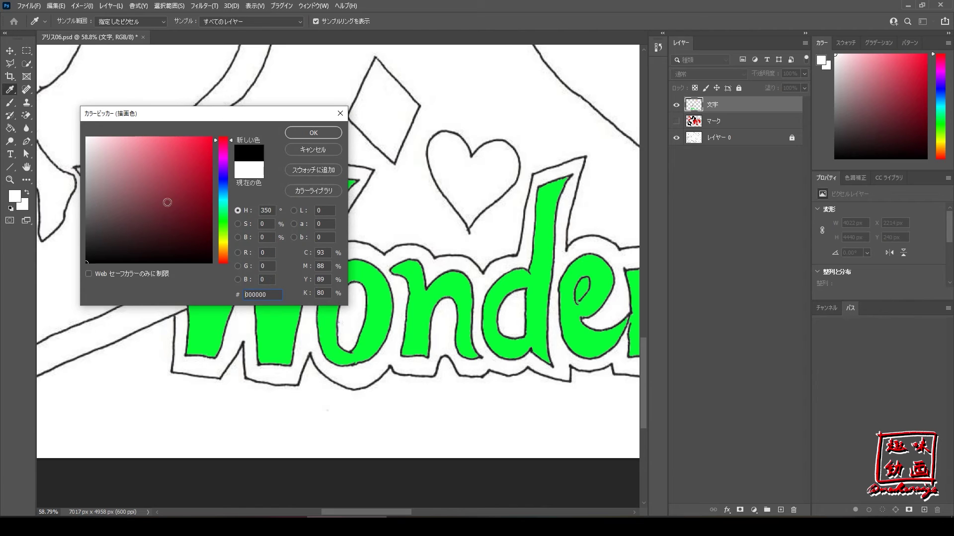
left_click(294, 132)
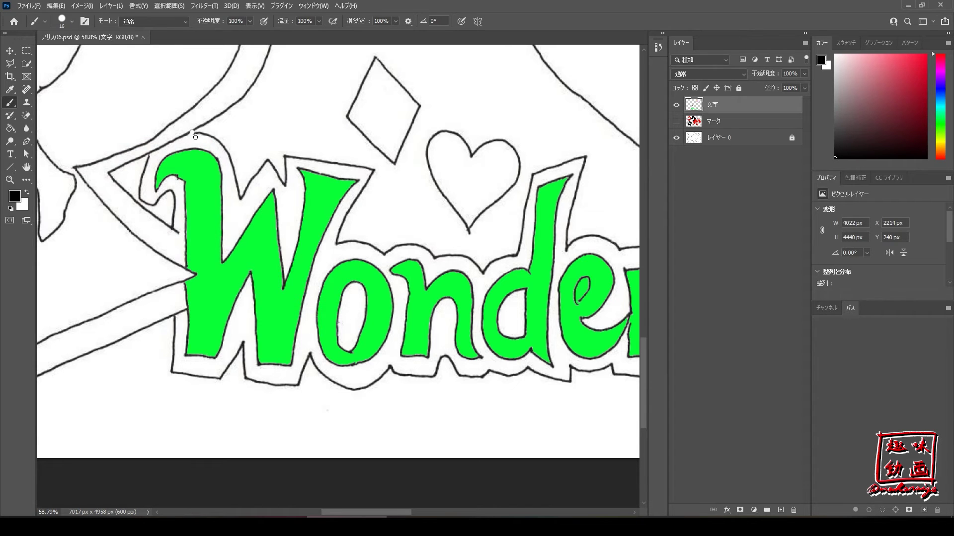
left_click(192, 133)
left_click(149, 154)
left_click_drag(179, 233, 185, 236)
- Seal the outline beside the l and the final d with black dabs and save the file
left_click_drag(403, 512, 459, 516)
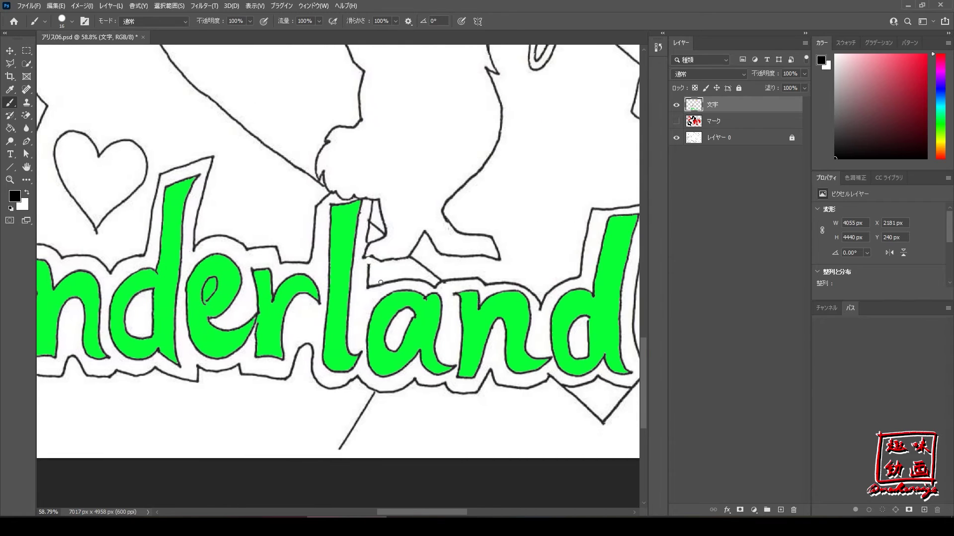
left_click(368, 262)
left_click(367, 260)
left_click_drag(436, 512, 471, 514)
left_click(491, 204)
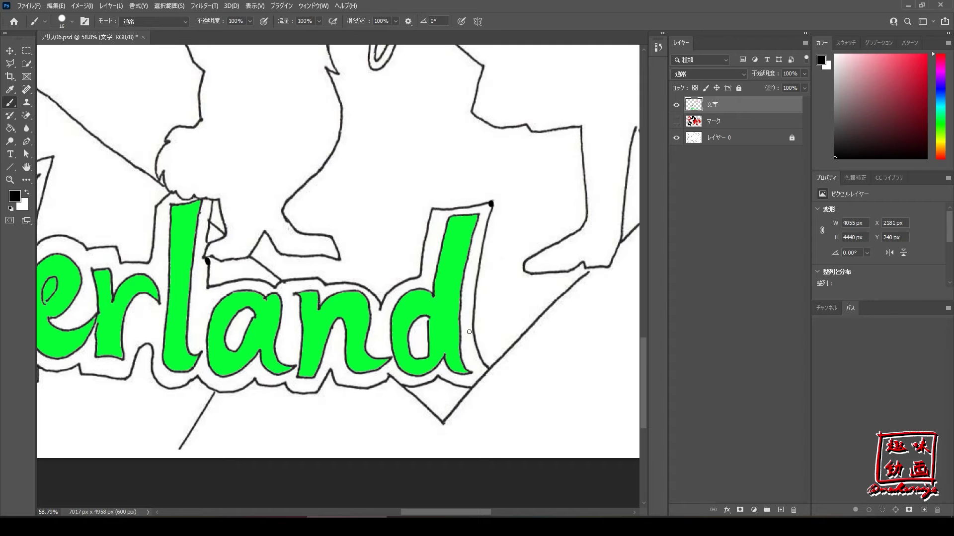
key("ctrl+s")
key("g")
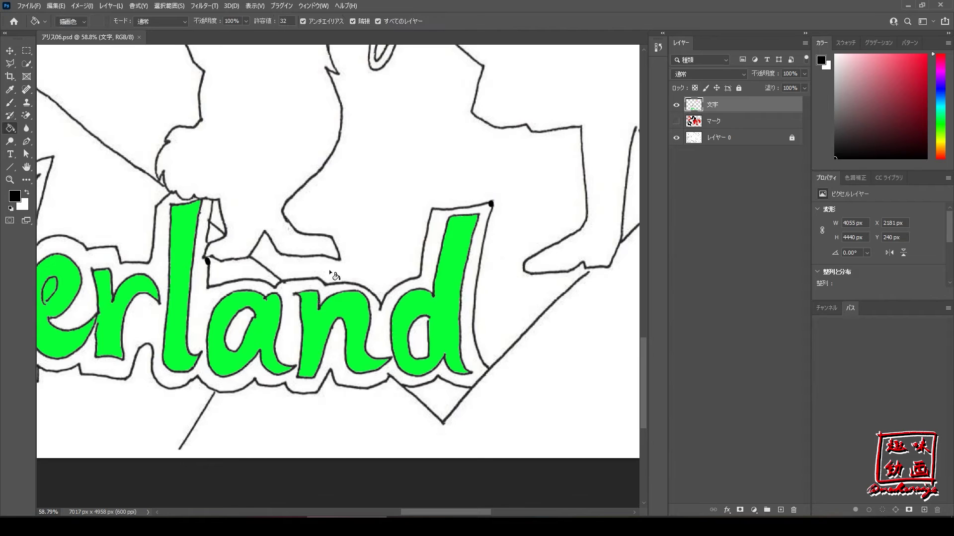
- Try a black fill on the band around the Wonderland letters, then undo it
left_click(470, 329)
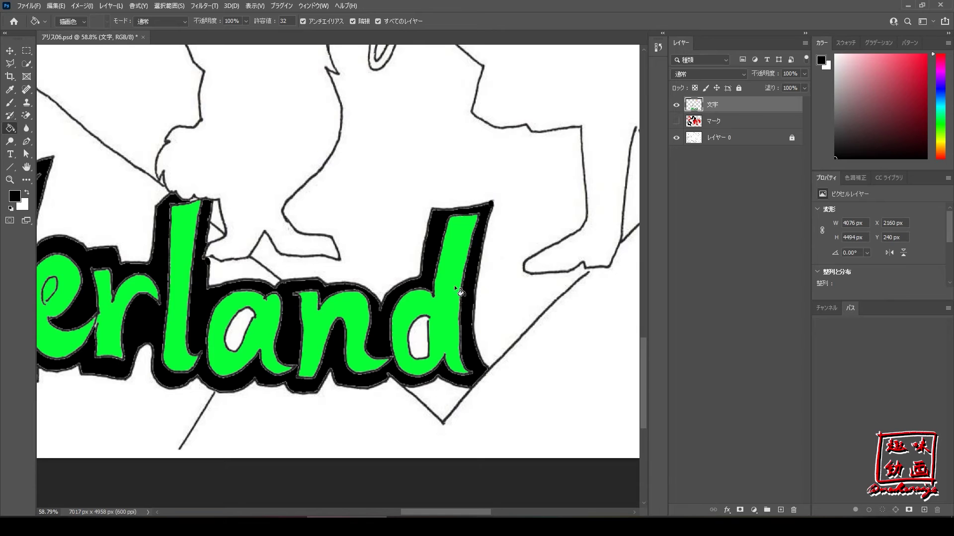
scroll(455, 299, "down", 1)
scroll(454, 300, "down", 1)
scroll(455, 297, "down", 1)
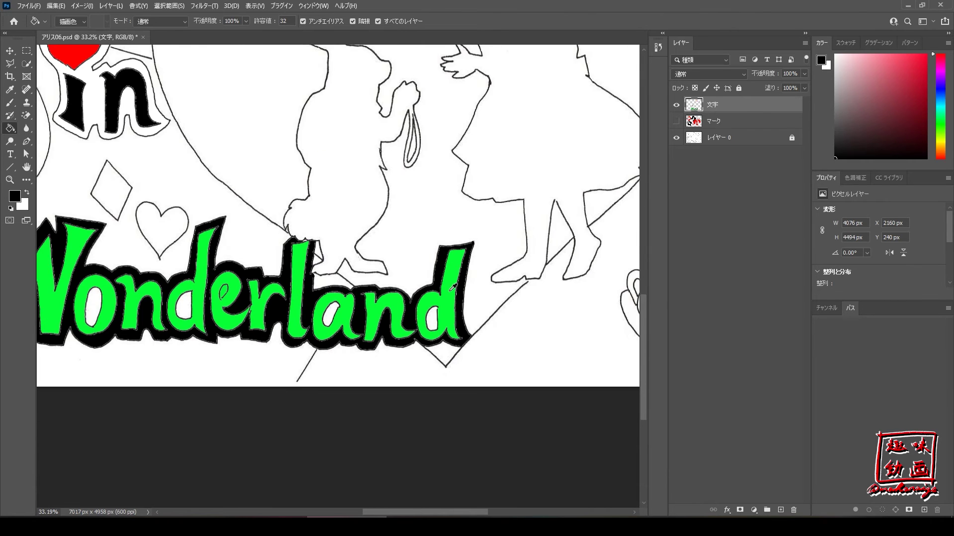
scroll(454, 288, "down", 1)
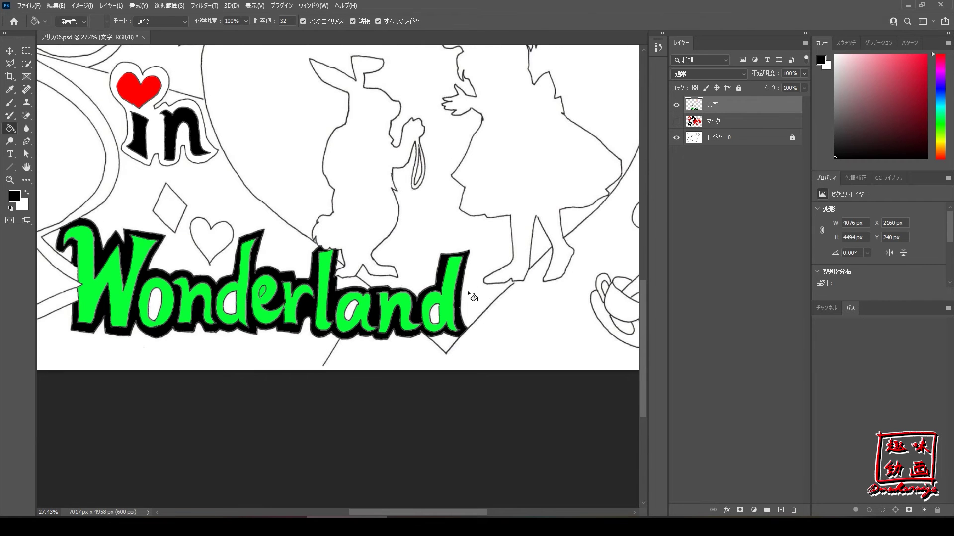
key("ctrl+z")
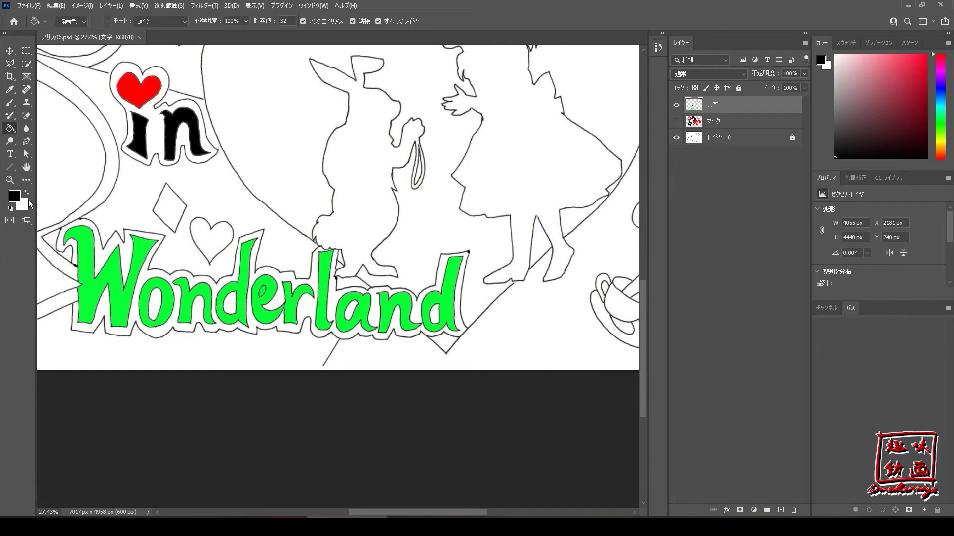
- Set the foreground to pure white and fill the band around the letters white
left_click(15, 196)
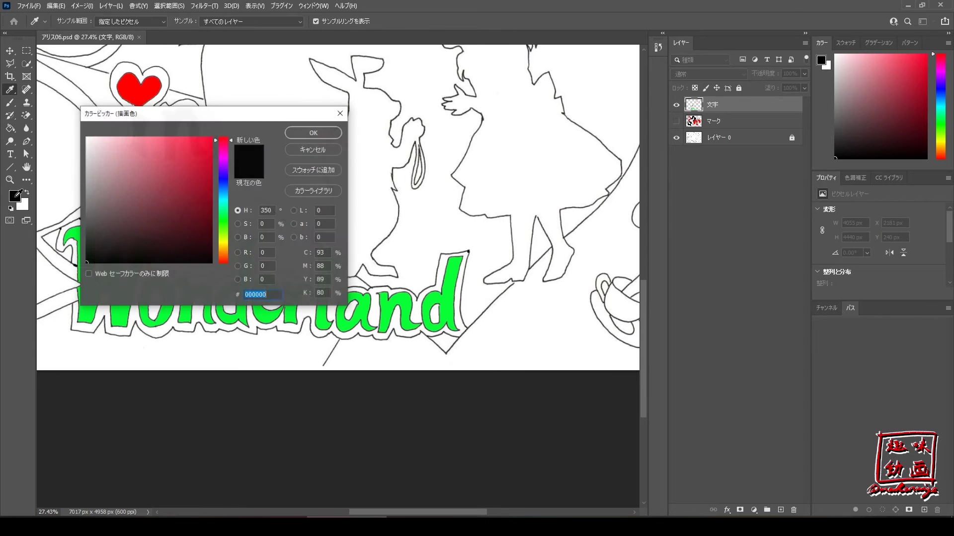
left_click(86, 137)
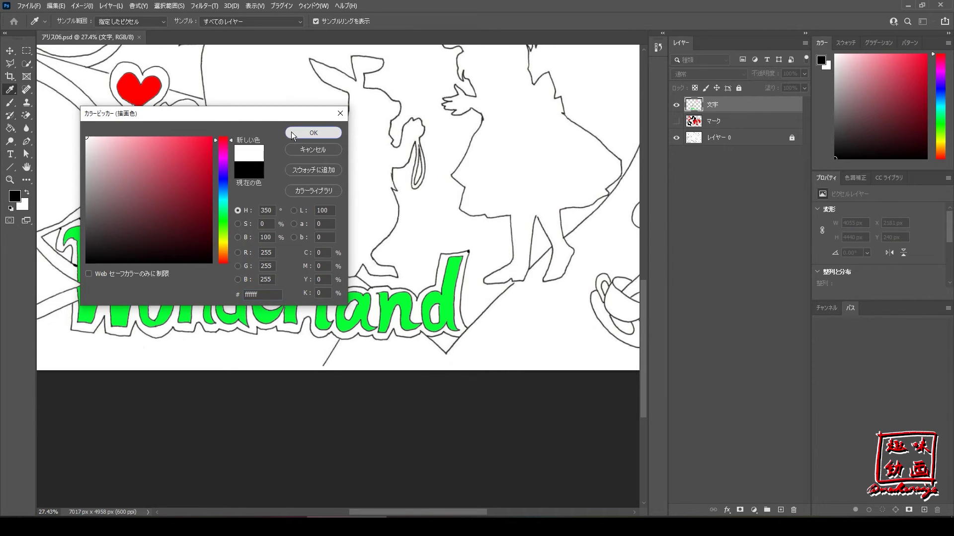
left_click(289, 133)
key("g")
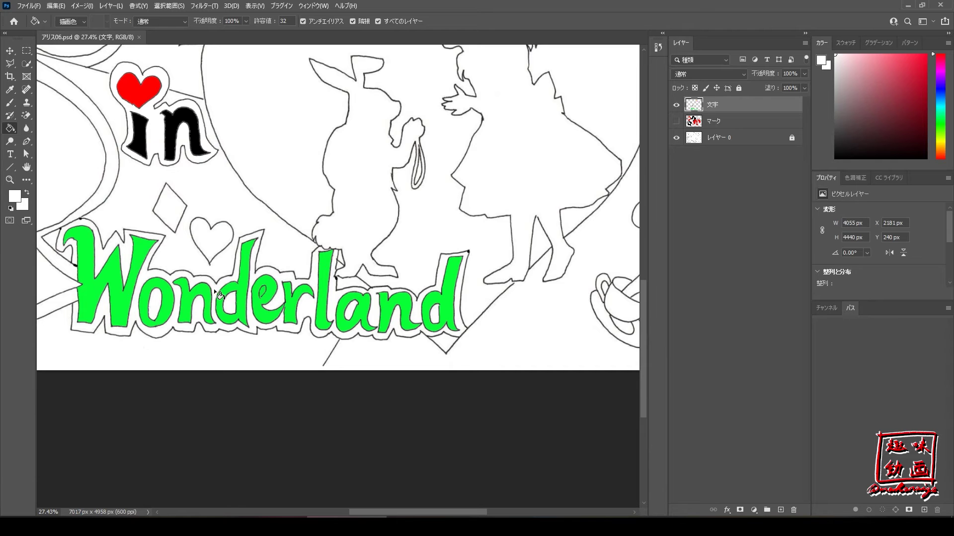
left_click(214, 288)
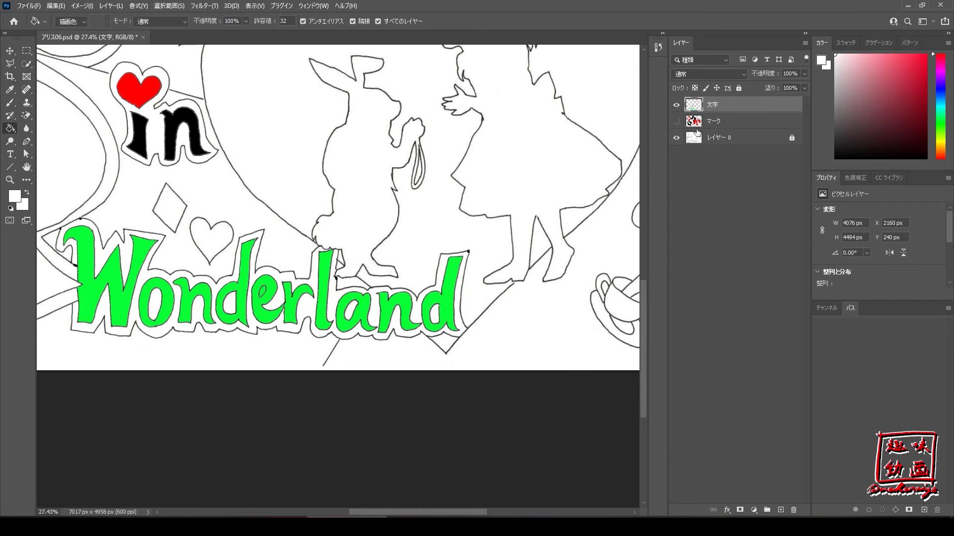
- Recheck the fill with Layer 0 hidden, show the マーク card-suit layer, and zoom out to the whole page
left_click(677, 139)
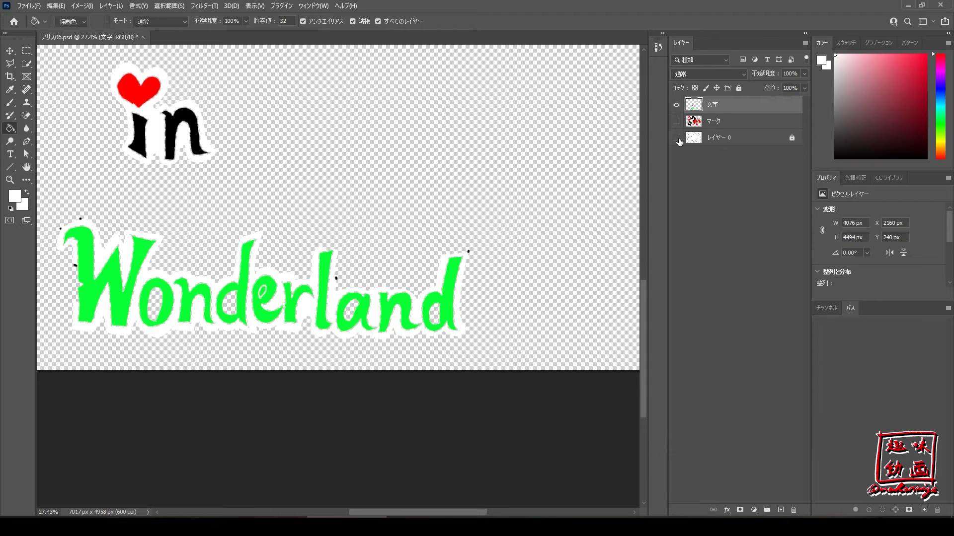
left_click(677, 140)
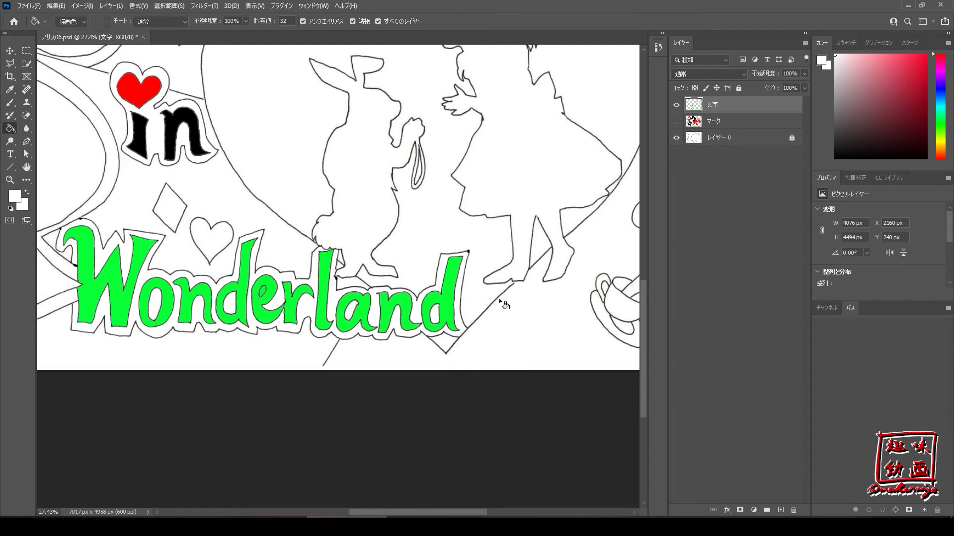
left_click(676, 121)
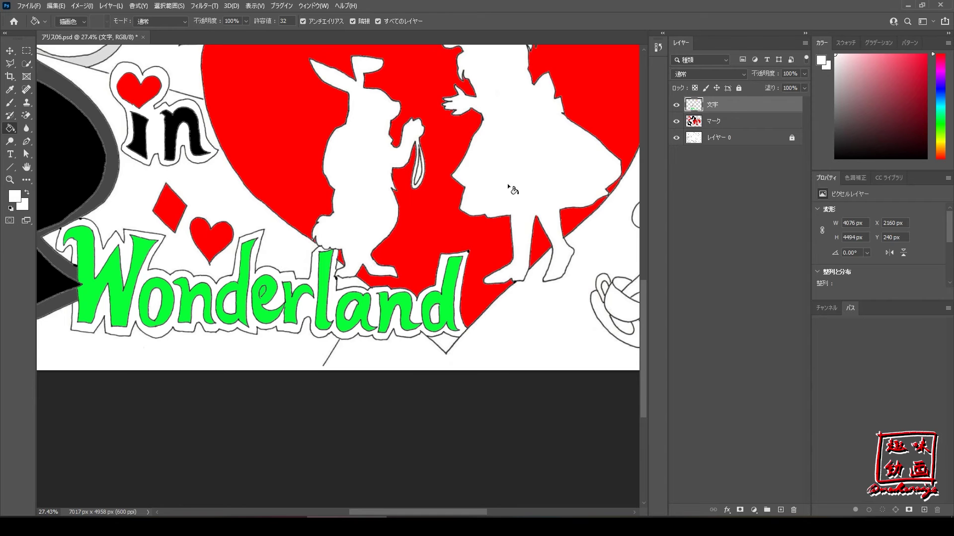
scroll(407, 216, "down", 2)
scroll(404, 231, "up", 3)
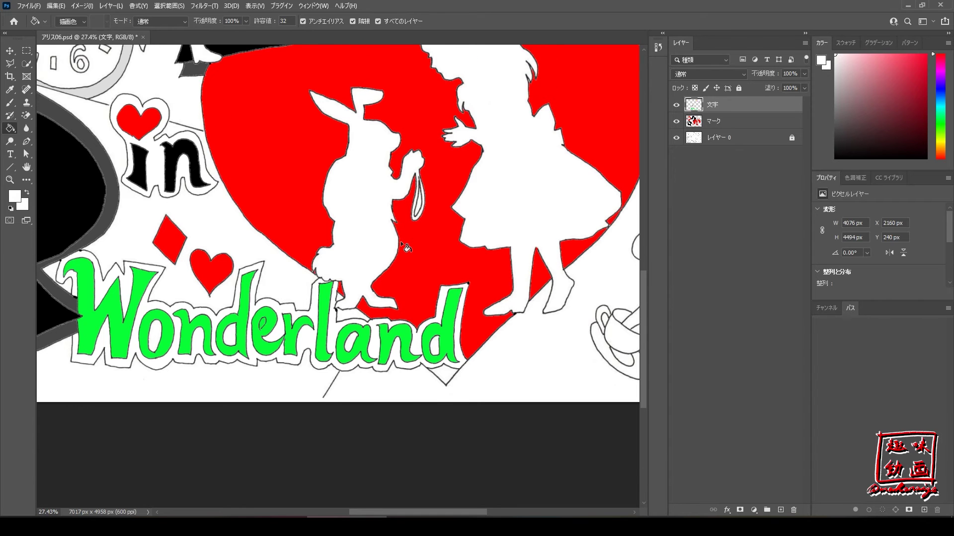
scroll(406, 246, "down", 2)
scroll(392, 249, "down", 2)
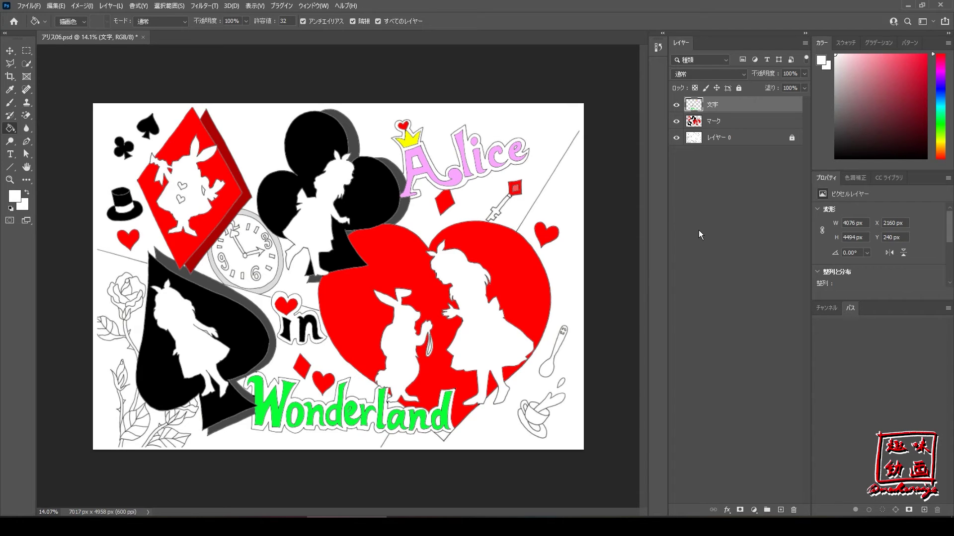
- Magic Wand-select the white background, then clear the selection
left_click(28, 67)
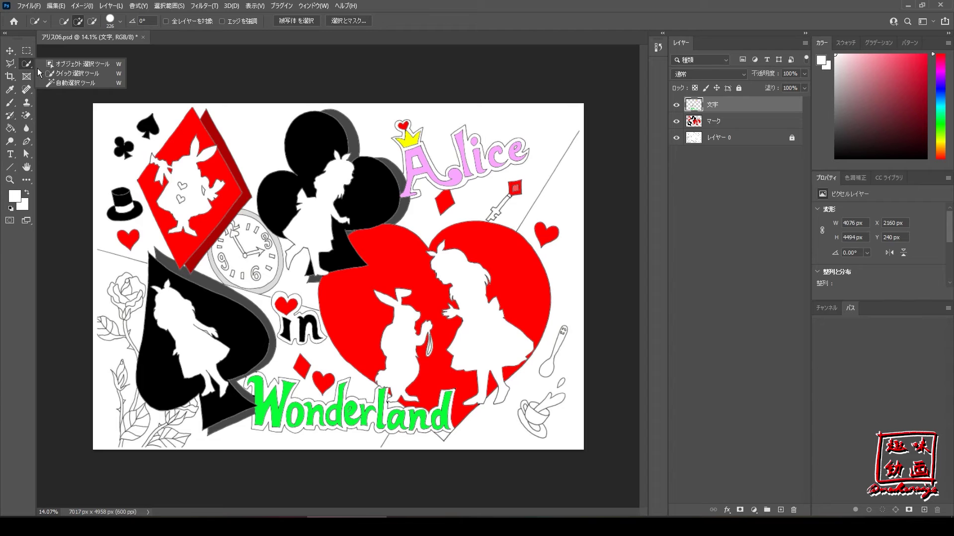
left_click(75, 83)
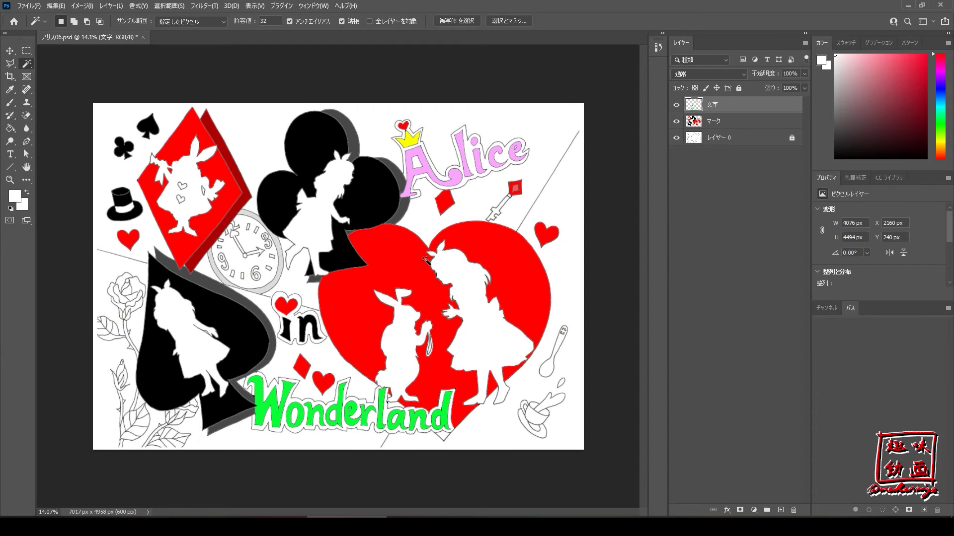
left_click(468, 289)
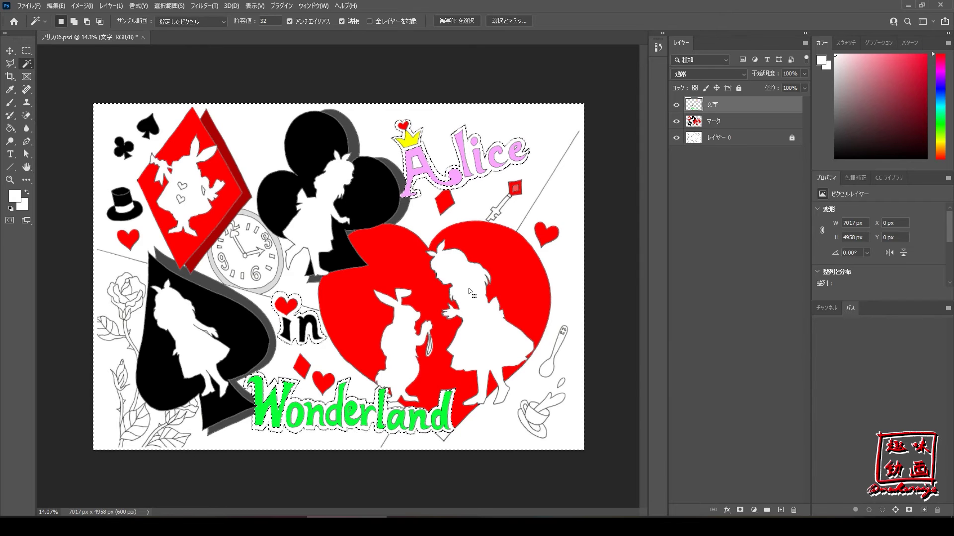
key("Delete")
key("ctrl+d")
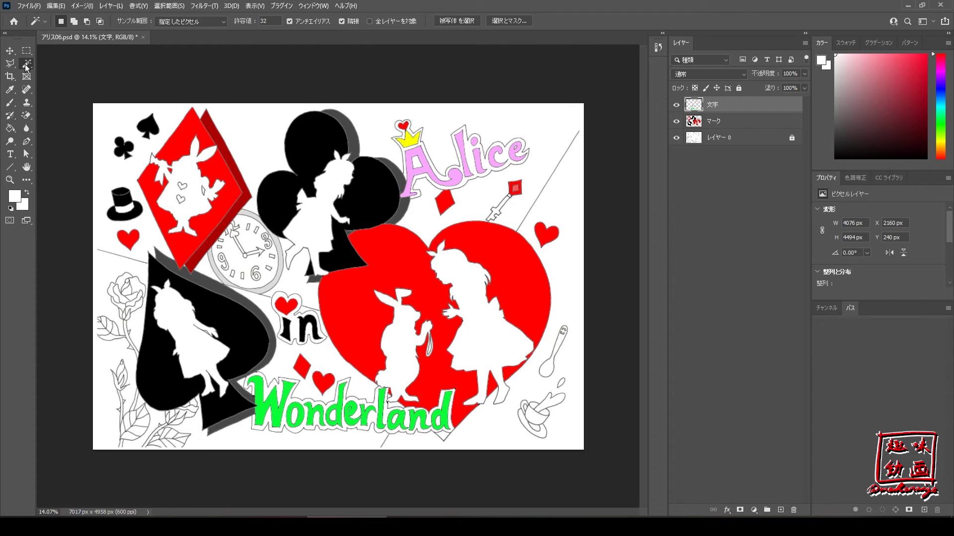
- Try Quick Selection on Alice's face and dress, deselecting after each attempt
right_click(25, 68)
left_click(66, 75)
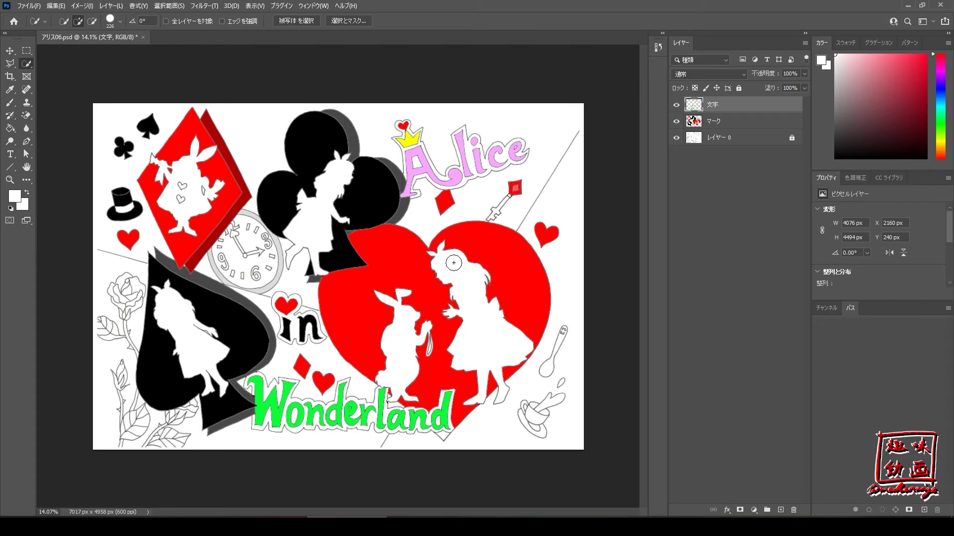
left_click_drag(451, 262, 446, 257)
key("ctrl+d")
mouse_move(472, 324)
left_mouse_down()
mouse_move(508, 354)
mouse_move(502, 395)
mouse_move(489, 344)
left_mouse_up()
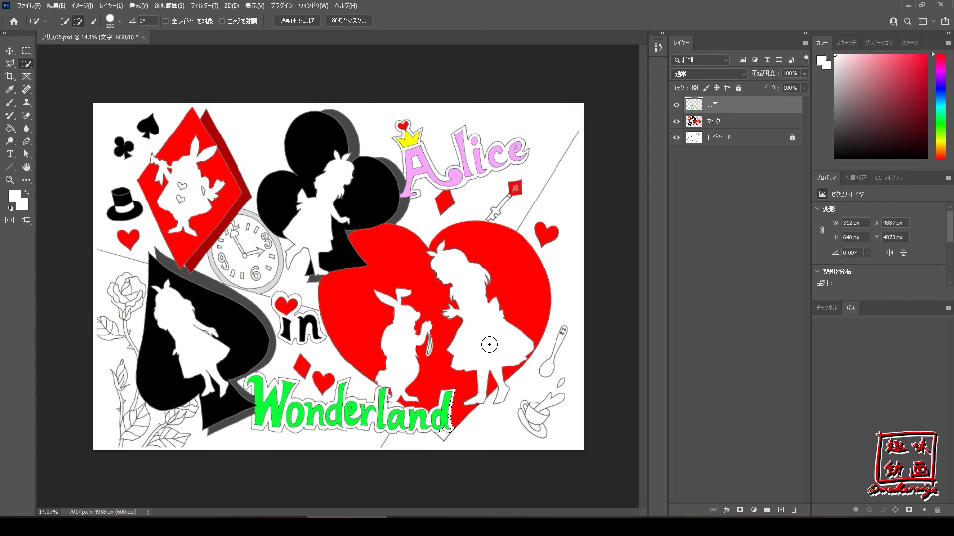
key("ctrl+d")
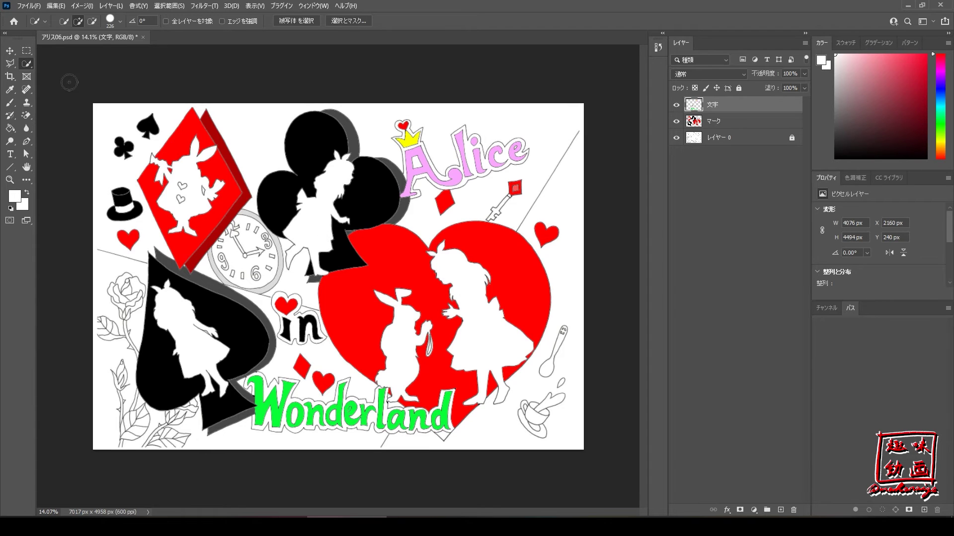
- Try Object Selection on the white rabbit and Alice silhouettes
right_click(30, 64)
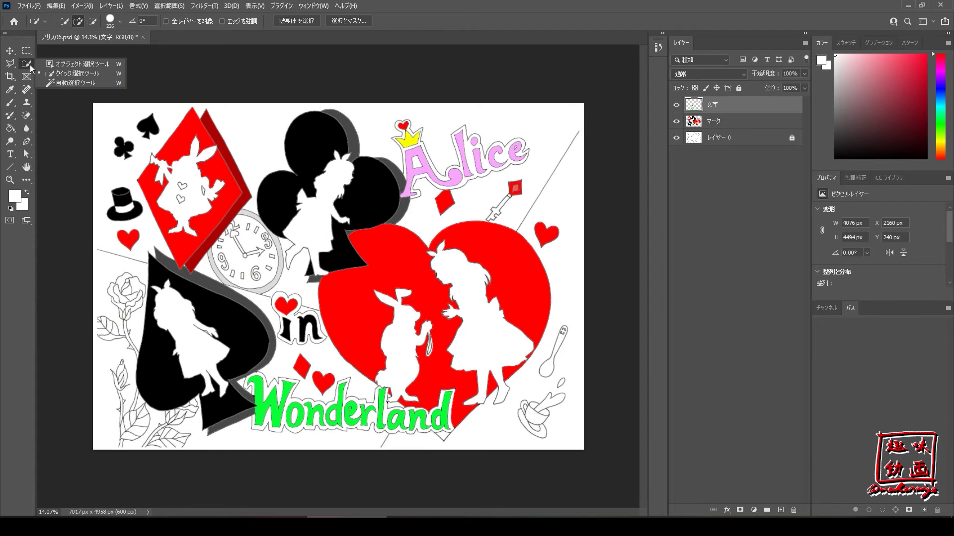
left_click(79, 64)
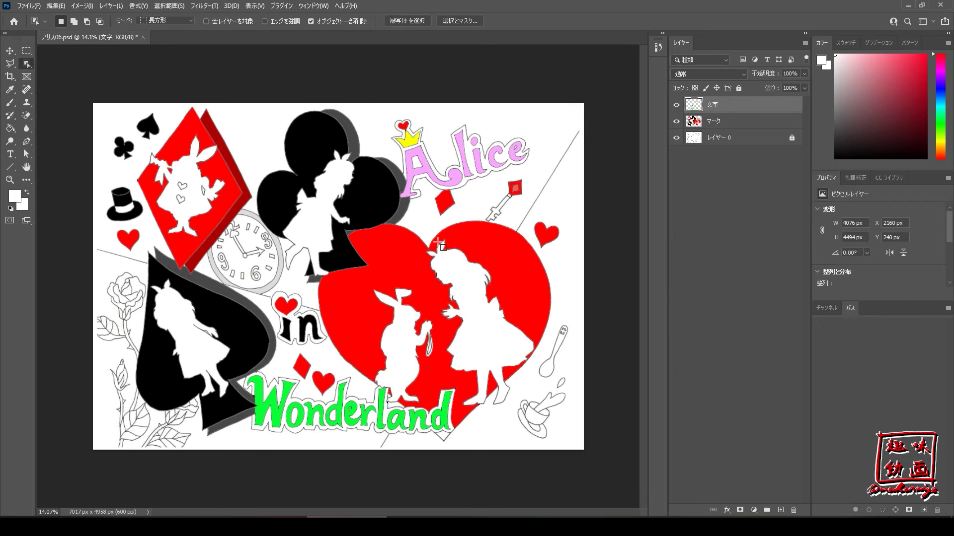
mouse_move(368, 281)
left_mouse_down()
mouse_move(428, 406)
mouse_move(436, 404)
left_mouse_up()
mouse_move(423, 244)
left_mouse_down()
mouse_move(457, 297)
mouse_move(545, 387)
mouse_move(545, 413)
left_mouse_up()
- Keep the Polygonal Lasso mode and return to the Magic Wand
left_click(11, 65)
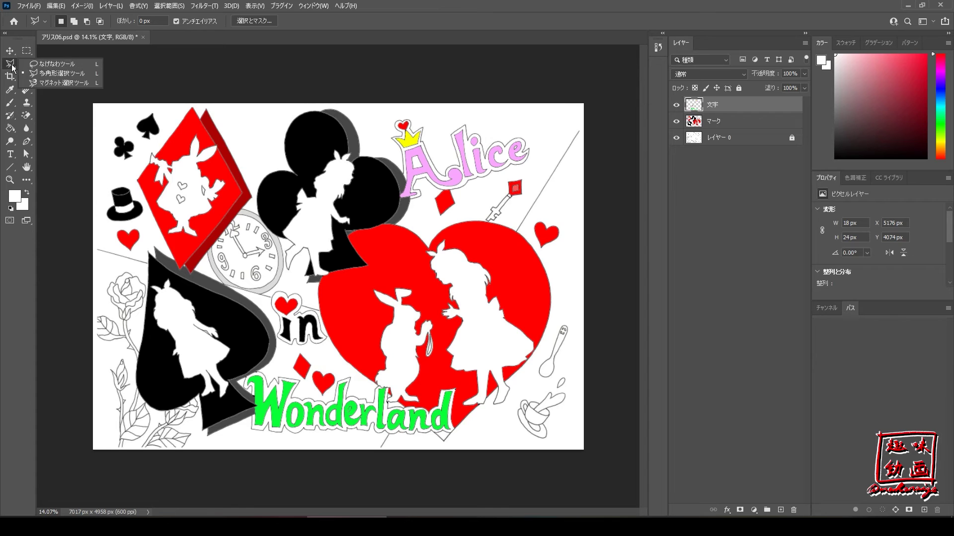
left_click(12, 67)
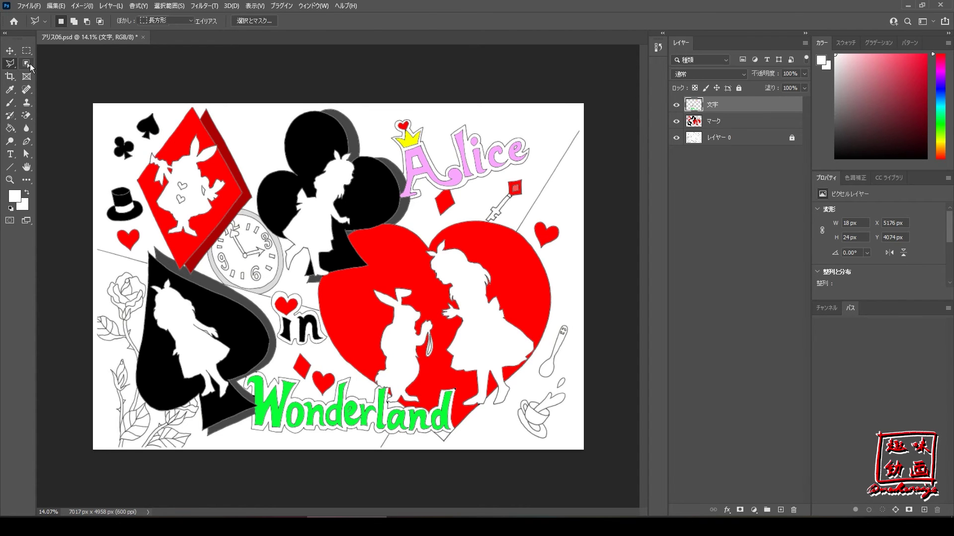
left_click(29, 64)
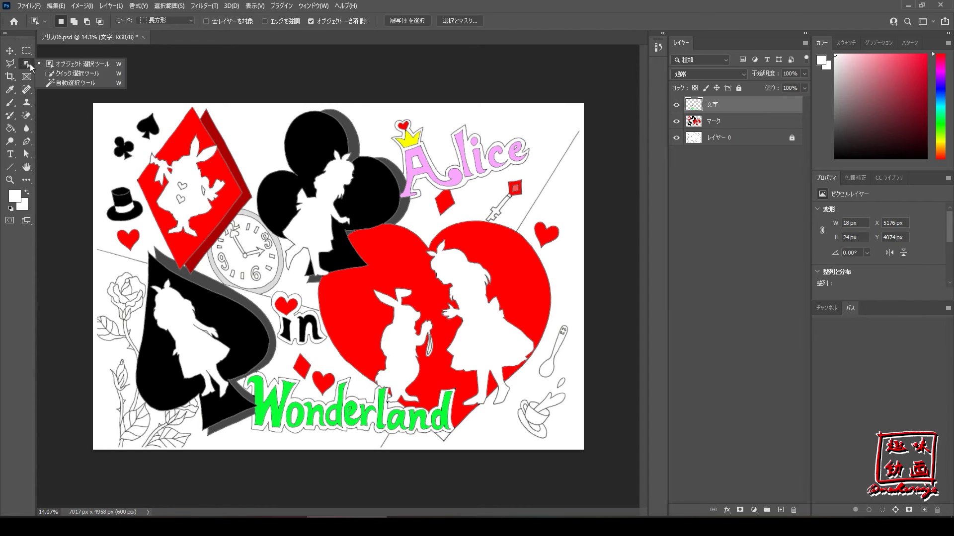
left_click(74, 84)
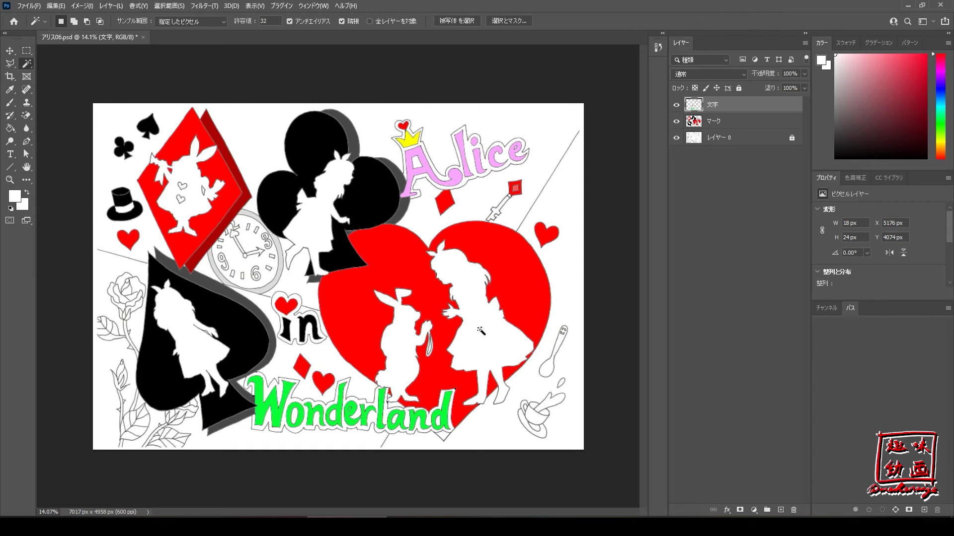
- Zoom in on the heart and Magic Wand-select the white area, then clear it
scroll(481, 331, "down", 1)
scroll(481, 331, "up", 2)
scroll(479, 332, "up", 2)
scroll(478, 331, "up", 1)
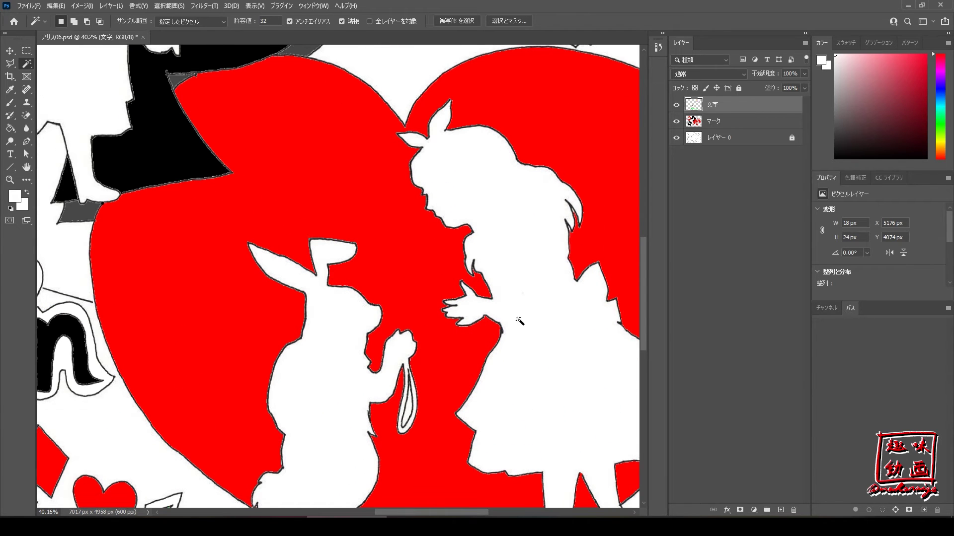
left_click_drag(443, 515, 475, 516)
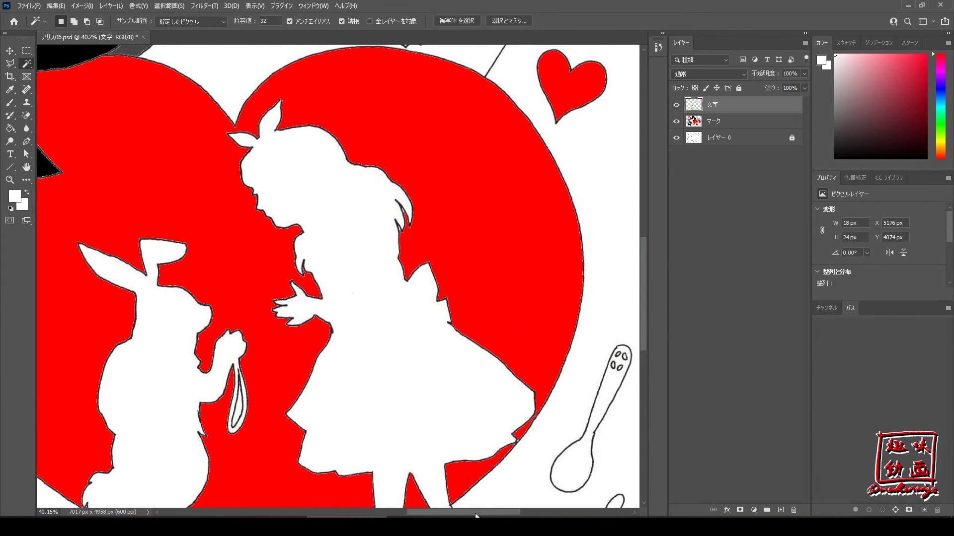
scroll(396, 379, "down", 2)
scroll(392, 367, "down", 1)
scroll(377, 323, "down", 2)
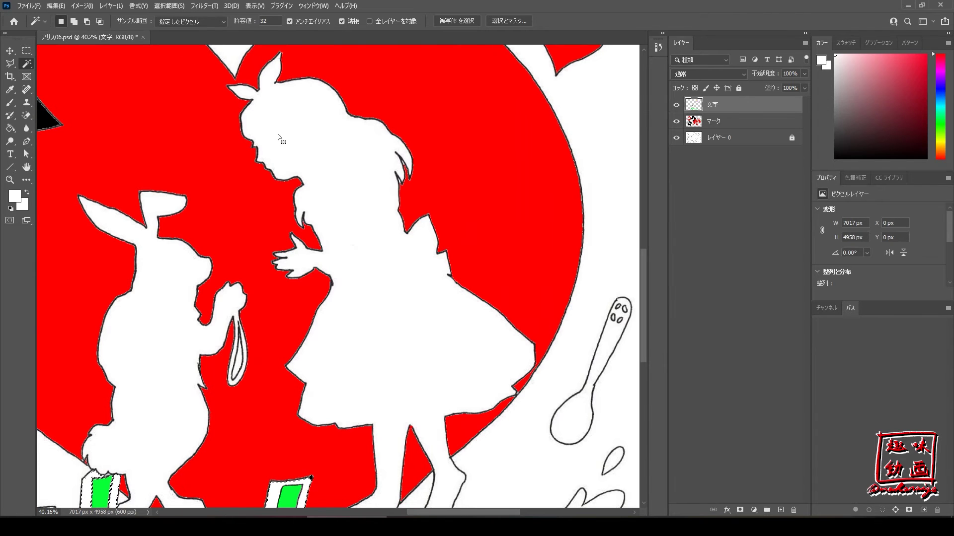
left_click(242, 113)
left_click(306, 180, "alt")
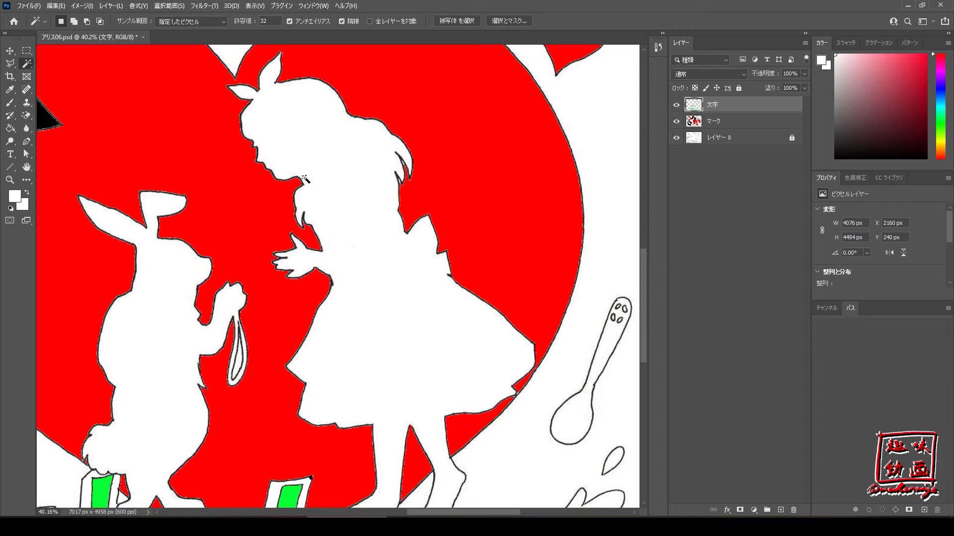
- Quick Selection-brush Alice's neck, hair and dress, then zoom back out
right_click(27, 64)
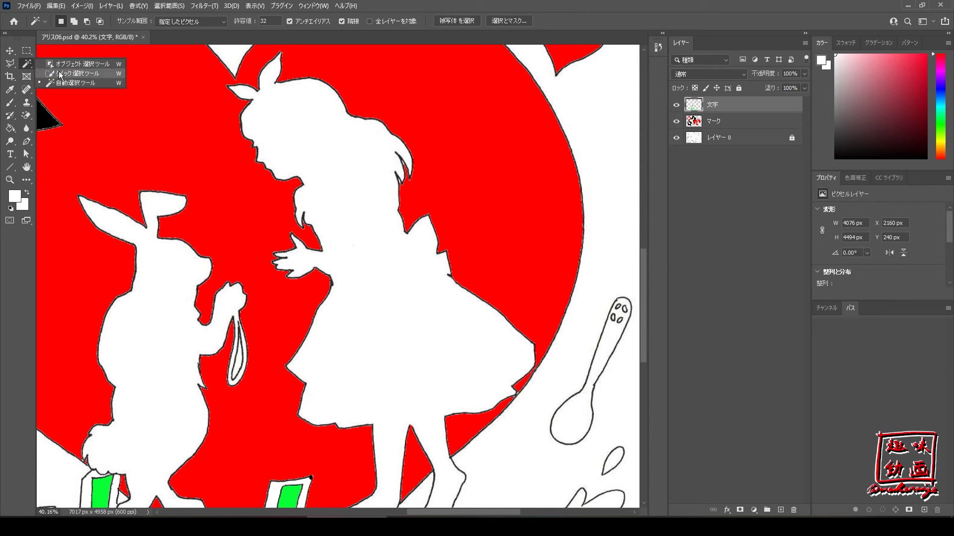
left_click(58, 71)
mouse_move(330, 177)
left_mouse_down()
mouse_move(298, 144)
mouse_move(283, 153)
mouse_move(292, 152)
mouse_move(264, 118)
mouse_move(270, 110)
mouse_move(304, 98)
mouse_move(372, 149)
mouse_move(375, 227)
mouse_move(396, 255)
mouse_move(415, 256)
mouse_move(409, 277)
mouse_move(422, 284)
mouse_move(425, 312)
mouse_move(457, 323)
mouse_move(426, 366)
mouse_move(381, 392)
left_mouse_up()
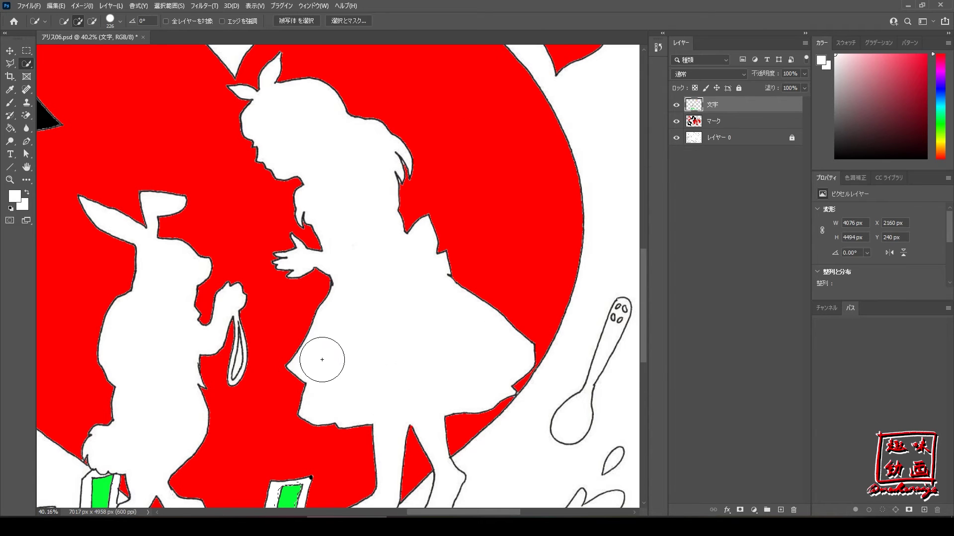
mouse_move(408, 306)
left_mouse_down()
mouse_move(454, 298)
mouse_move(453, 334)
mouse_move(425, 336)
left_mouse_up()
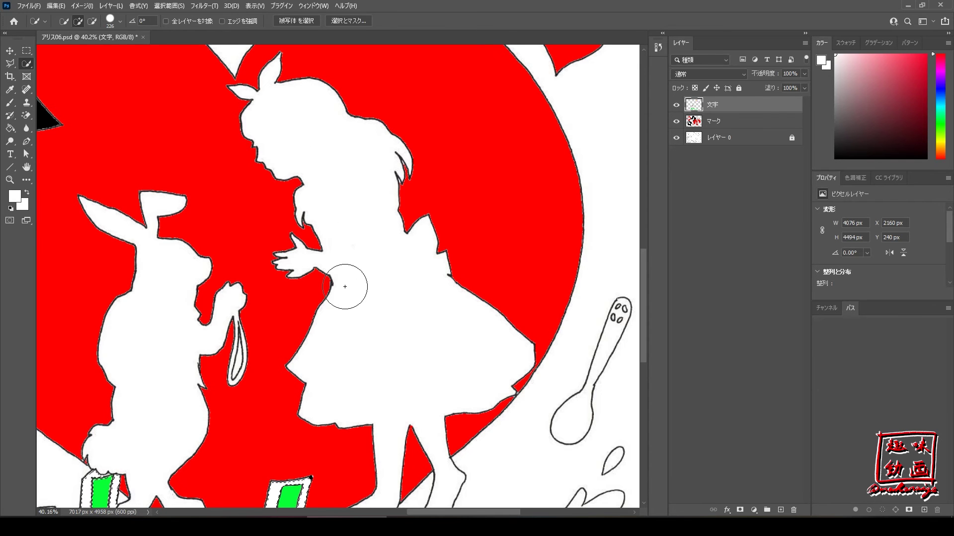
scroll(343, 288, "down", 2)
scroll(343, 287, "down", 1)
scroll(333, 206, "down", 1)
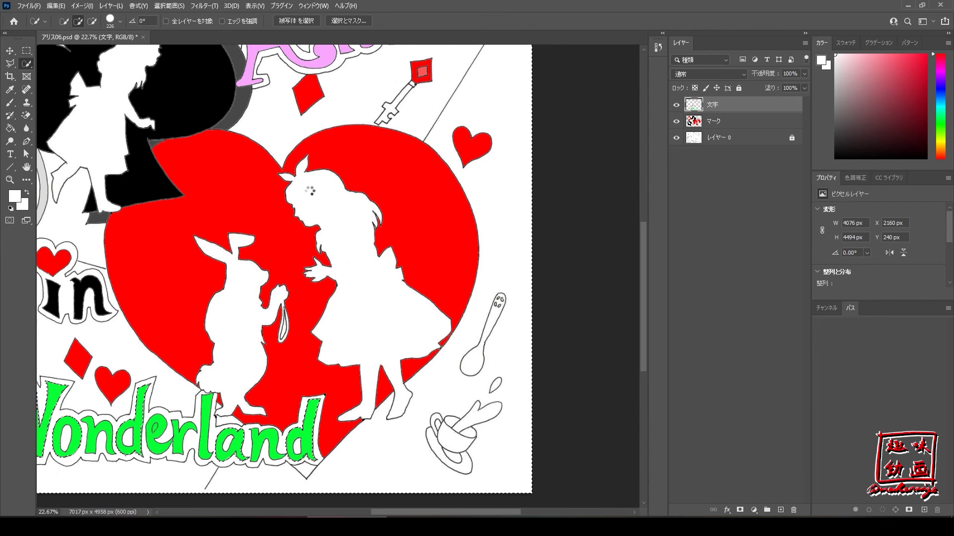
- Invert and clear the selection, then brush Alice from her head down and undo it
key("ctrl+shift+i")
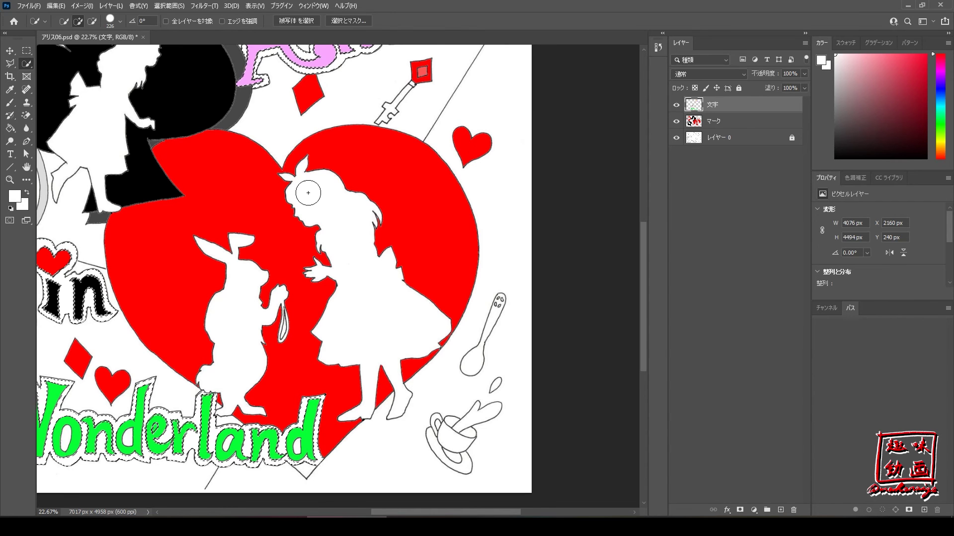
key("ctrl+d")
mouse_move(338, 205)
left_mouse_down()
mouse_move(352, 257)
mouse_move(340, 336)
mouse_move(385, 310)
left_mouse_up()
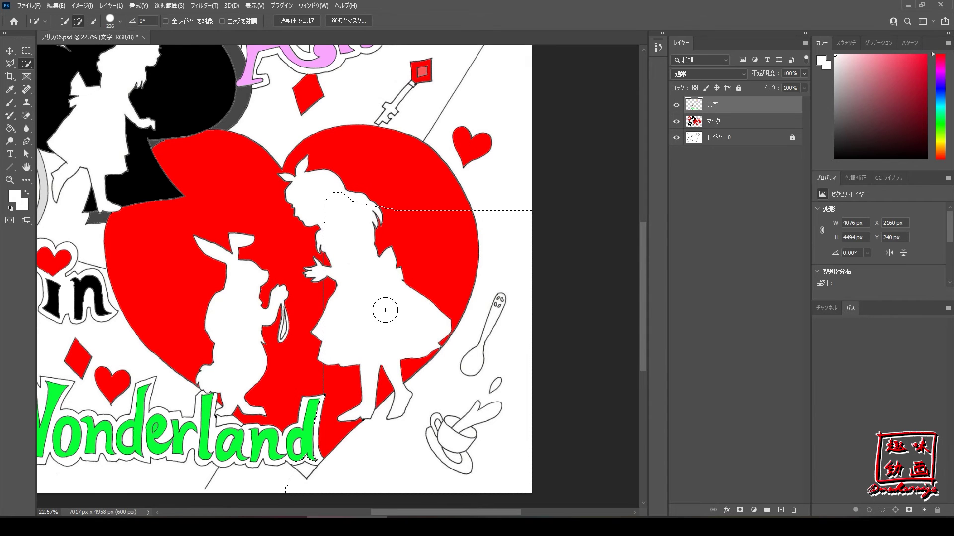
key("ctrl+z")
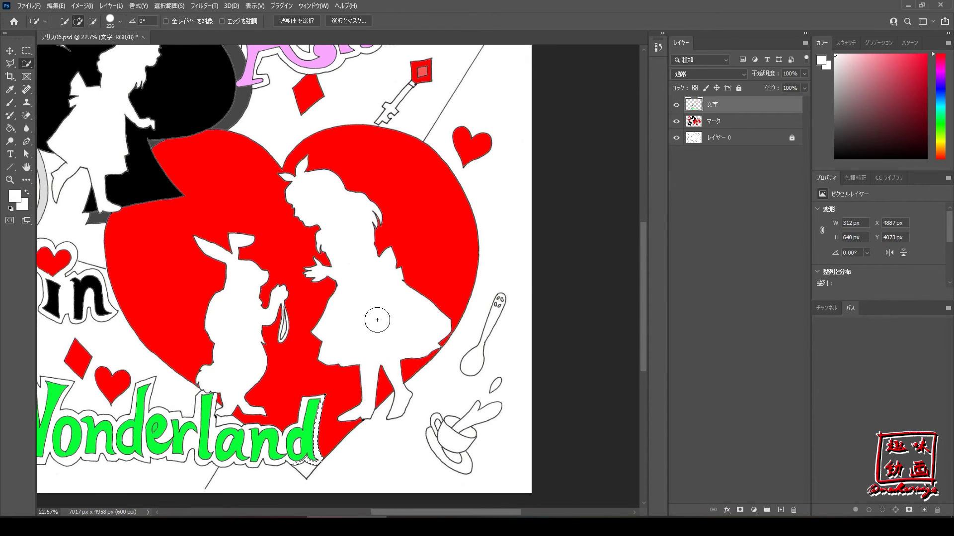
key("ctrl+d")
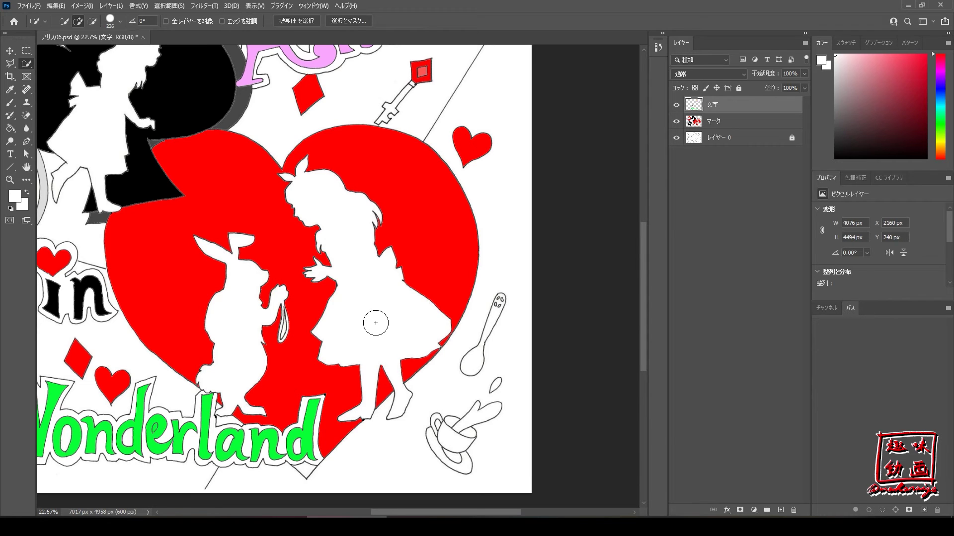
- Set the Quick Selection brush to 59 px, brush Alice's hand and dress, then undo and deselect
right_click(375, 323, "alt")
left_click_drag(322, 271, 312, 278)
mouse_move(316, 331)
left_mouse_down()
mouse_move(333, 360)
mouse_move(374, 378)
left_mouse_up()
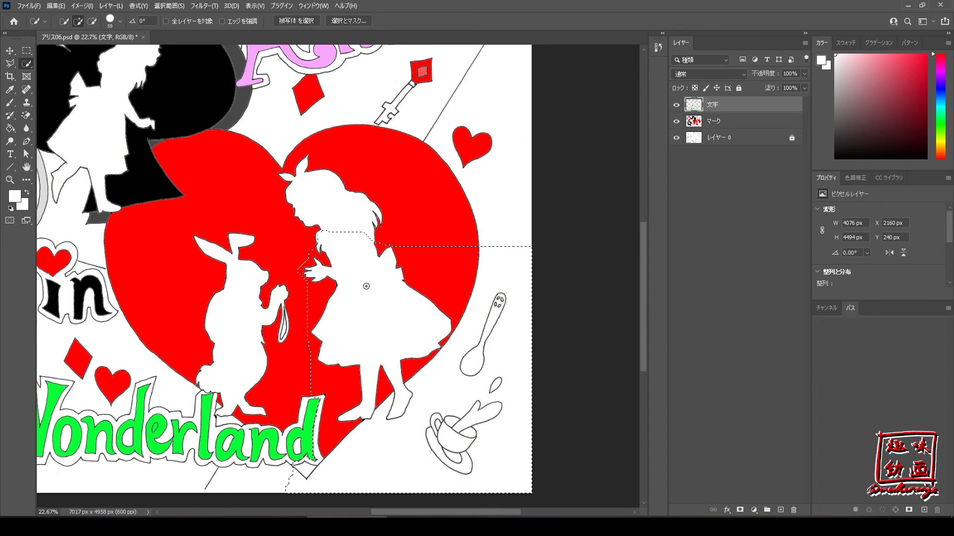
key("ctrl+z")
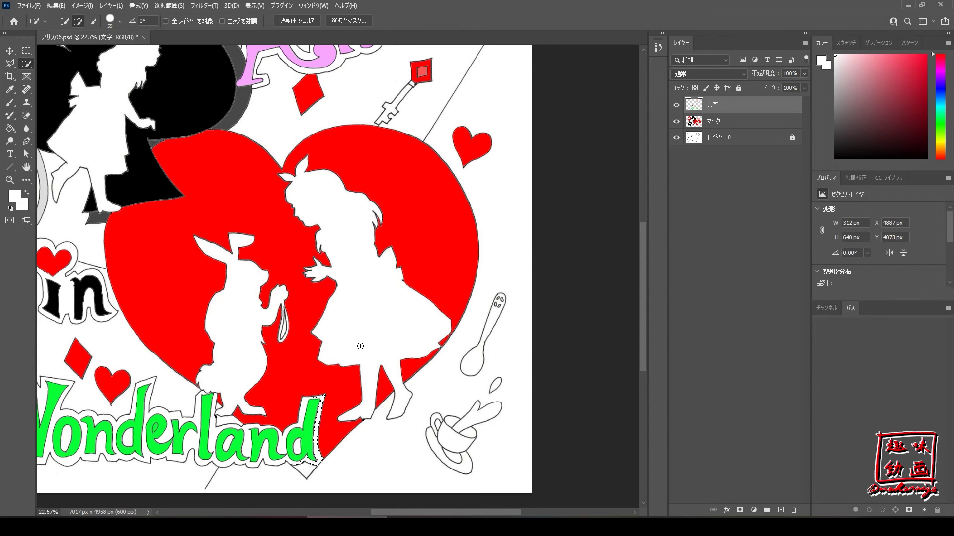
key("ctrl+d")
right_click(26, 66)
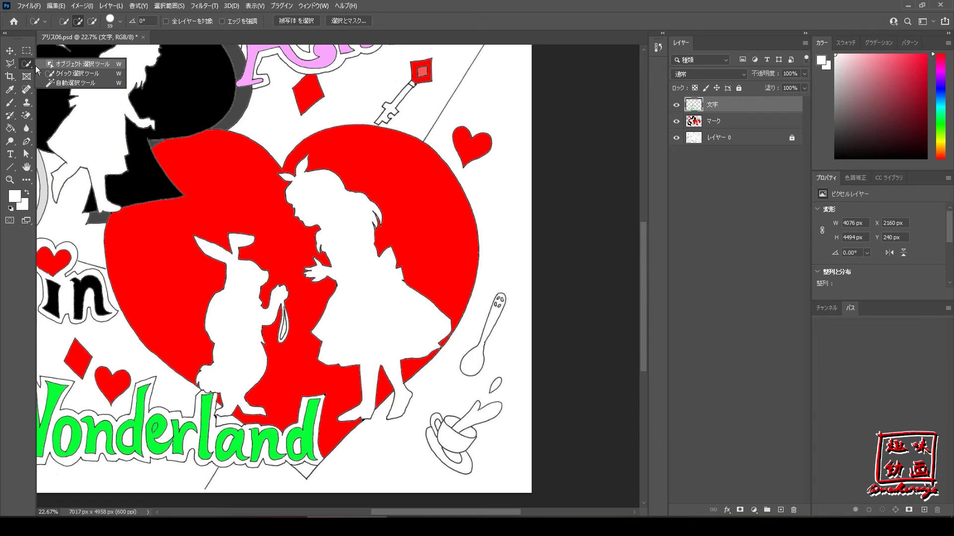
- Switch the lasso to the Magnetic Lasso Tool
left_click(13, 65)
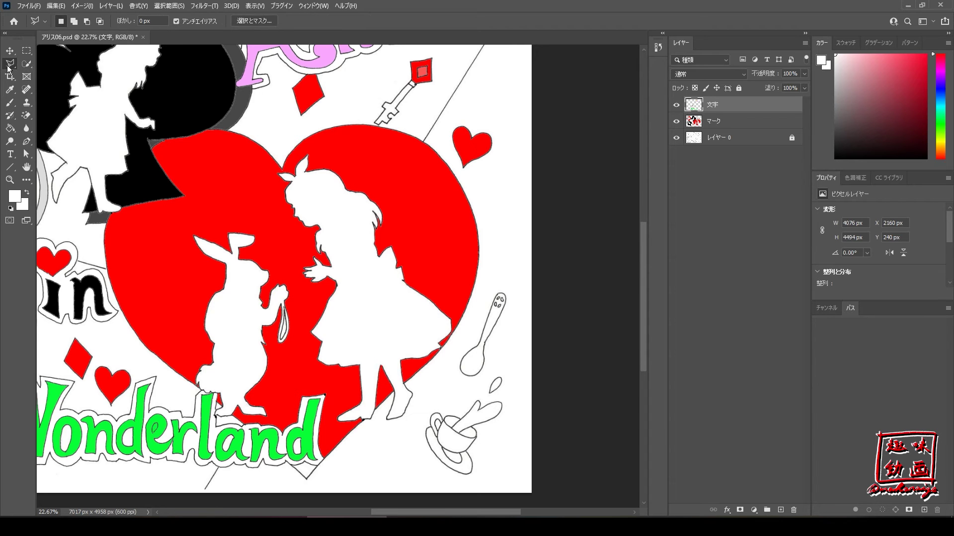
right_click(14, 65)
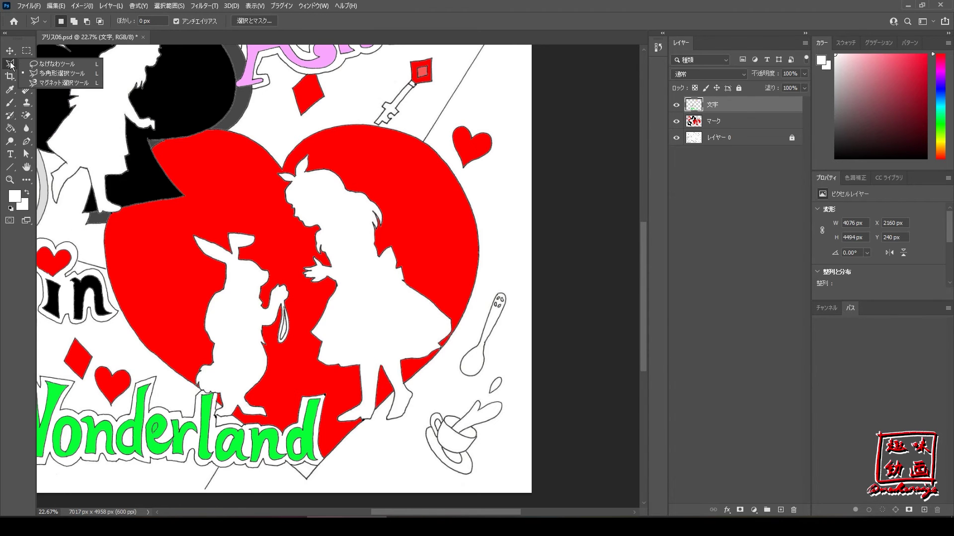
left_click(49, 82)
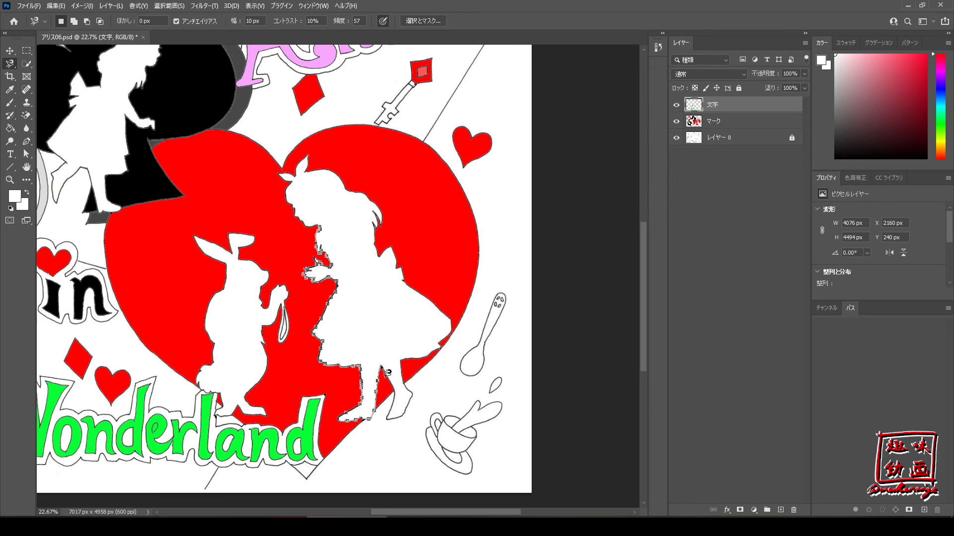
- Trace Alice's outline from her foot up over hair and face, then cancel with Esc
mouse_move(392, 394)
left_mouse_down()
mouse_move(404, 412)
mouse_move(415, 358)
mouse_move(445, 341)
mouse_move(425, 298)
left_mouse_up()
left_click_drag(418, 290, 382, 253)
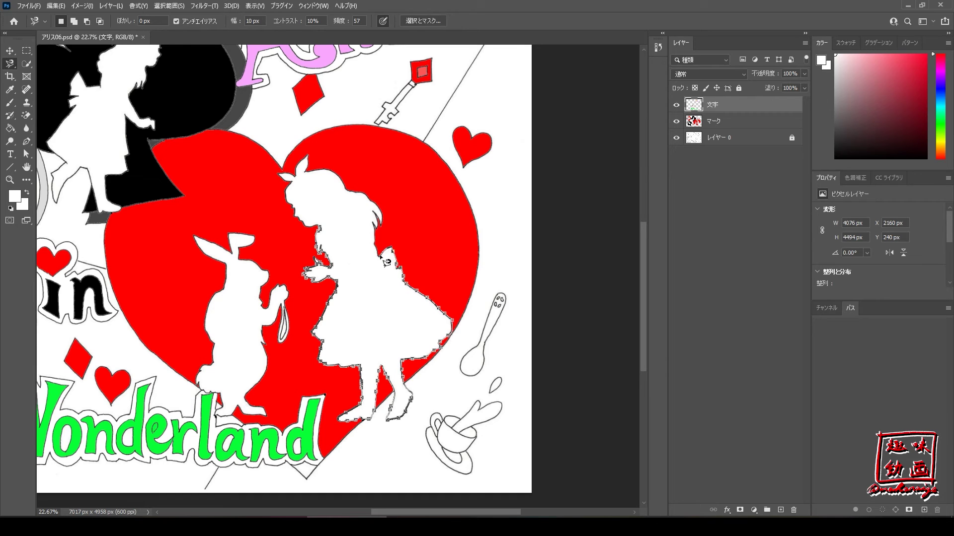
mouse_move(382, 247)
left_mouse_down()
mouse_move(382, 211)
mouse_move(332, 173)
mouse_move(316, 175)
left_mouse_up()
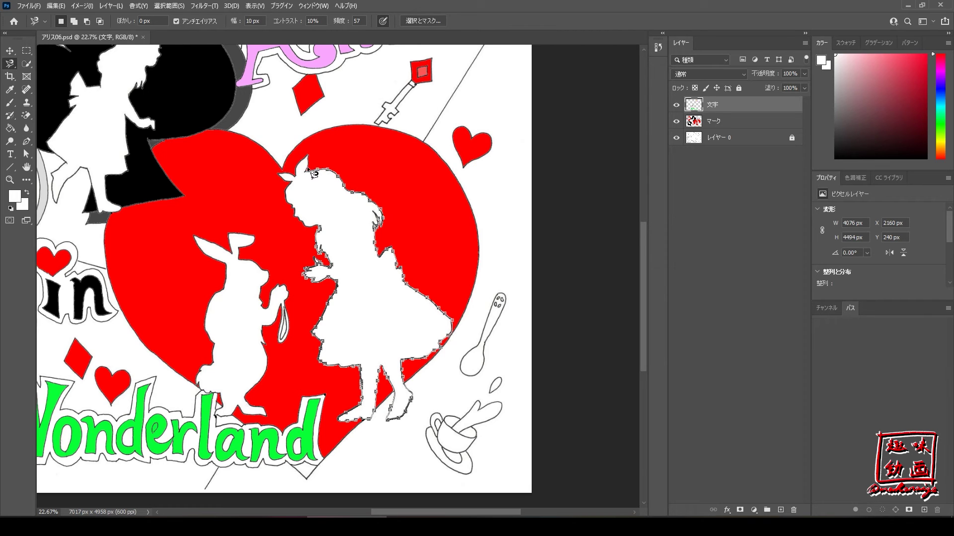
mouse_move(308, 157)
left_mouse_down()
mouse_move(285, 178)
mouse_move(296, 211)
left_mouse_up()
left_click_drag(298, 216, 327, 234)
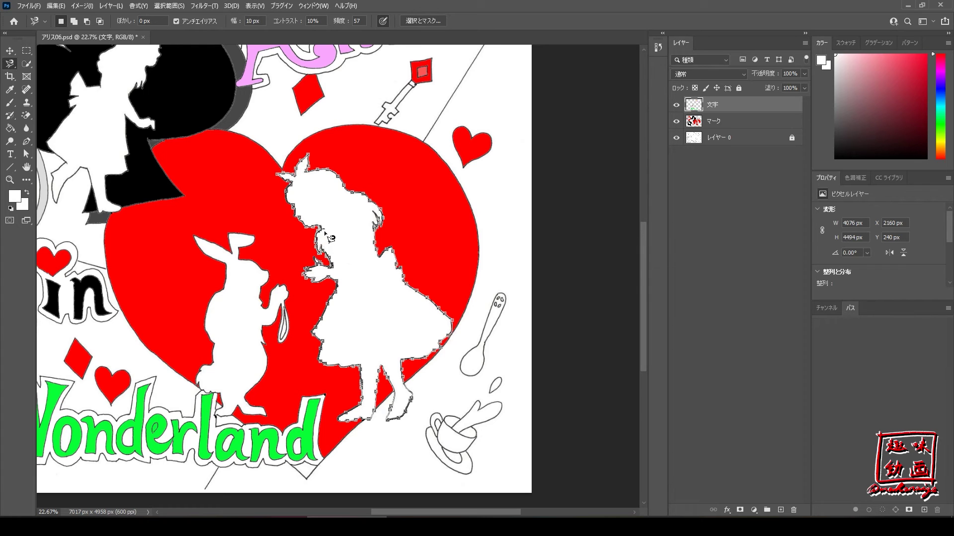
key("Escape")
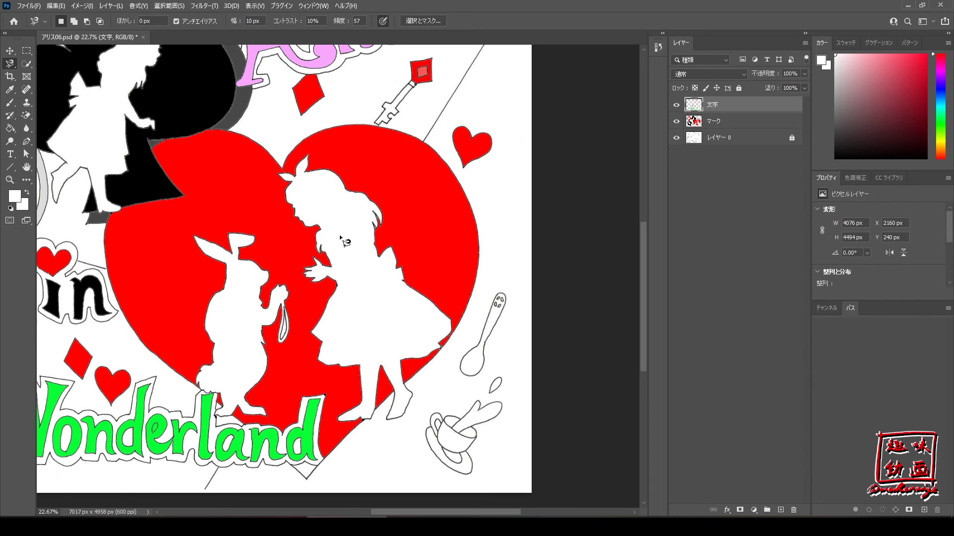
- Close a Magnetic Lasso outline around Alice, then Shift-add a closed outline around the rabbit
left_click(297, 171)
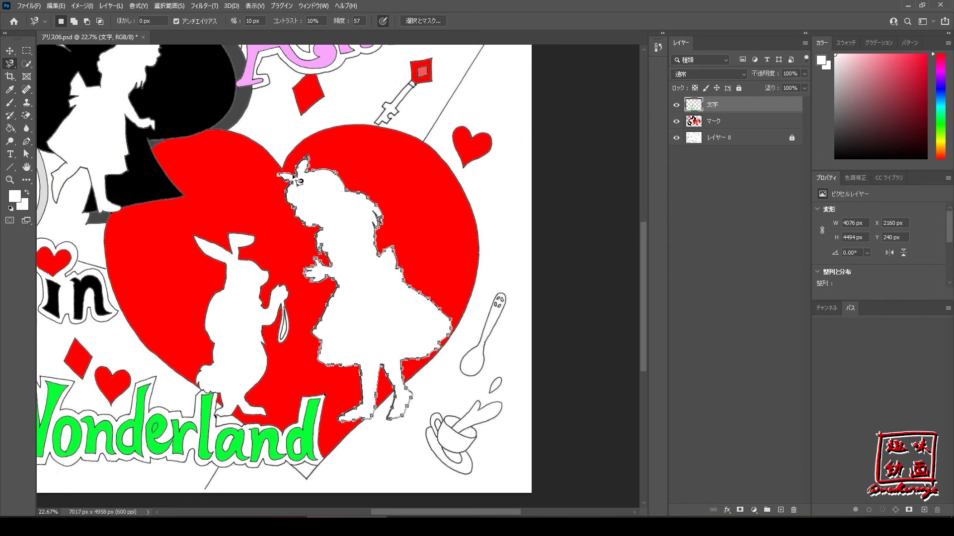
left_click(301, 181)
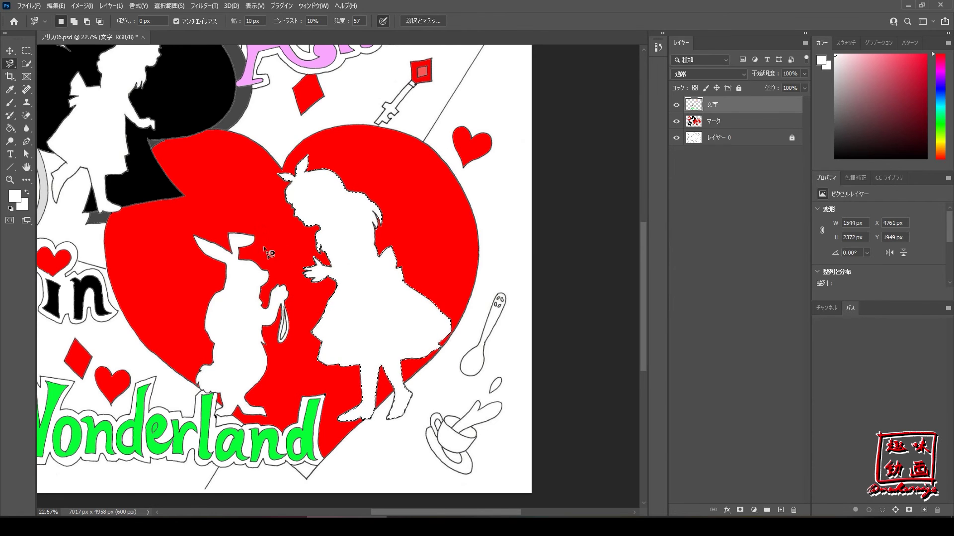
key("shift")
left_click(229, 234)
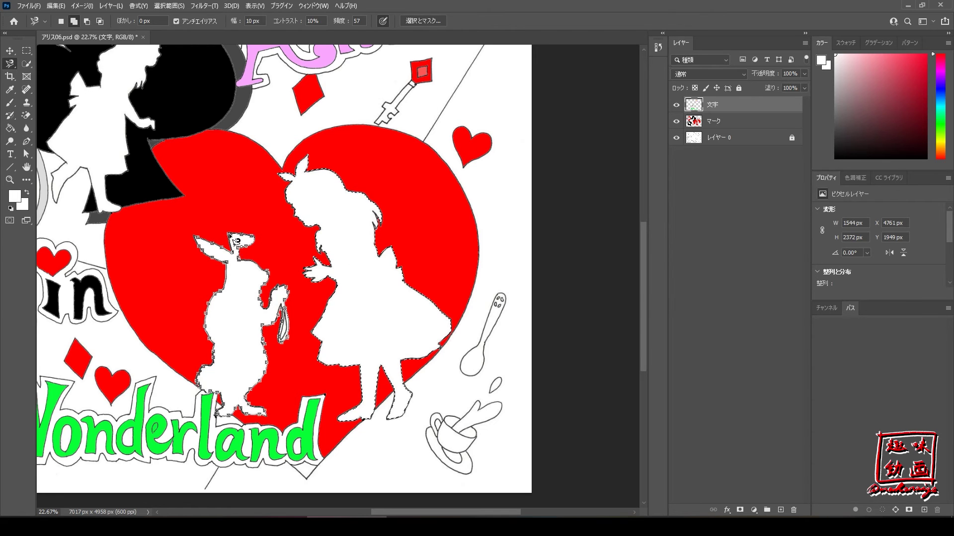
left_click(236, 242)
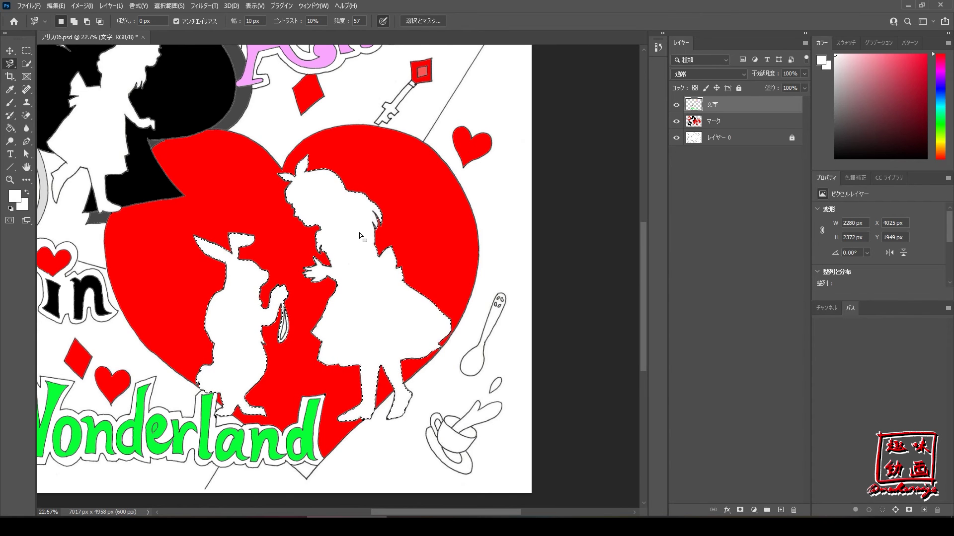
- Dismiss the Ctrl+J empty-selection error and enter Select and Mask for the selection
key("ctrl+j")
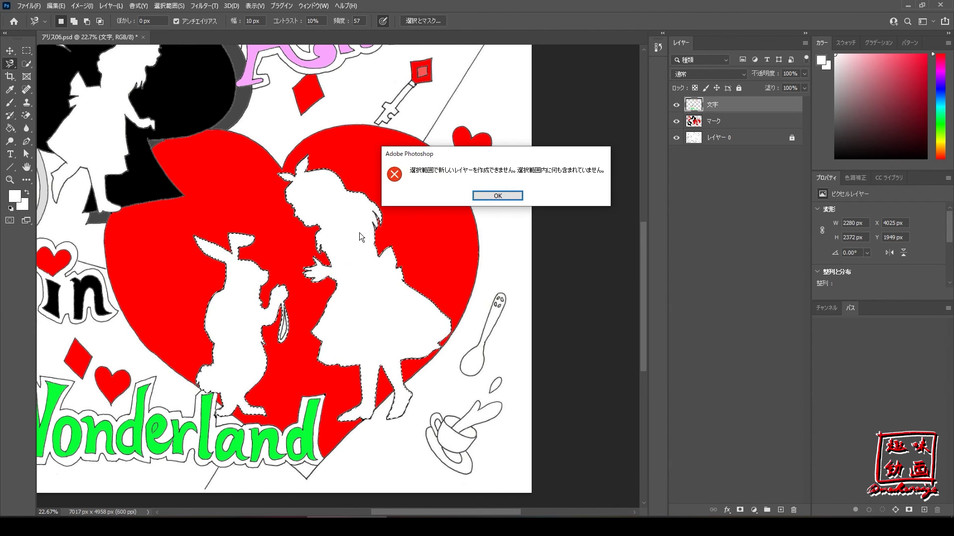
left_click(494, 198)
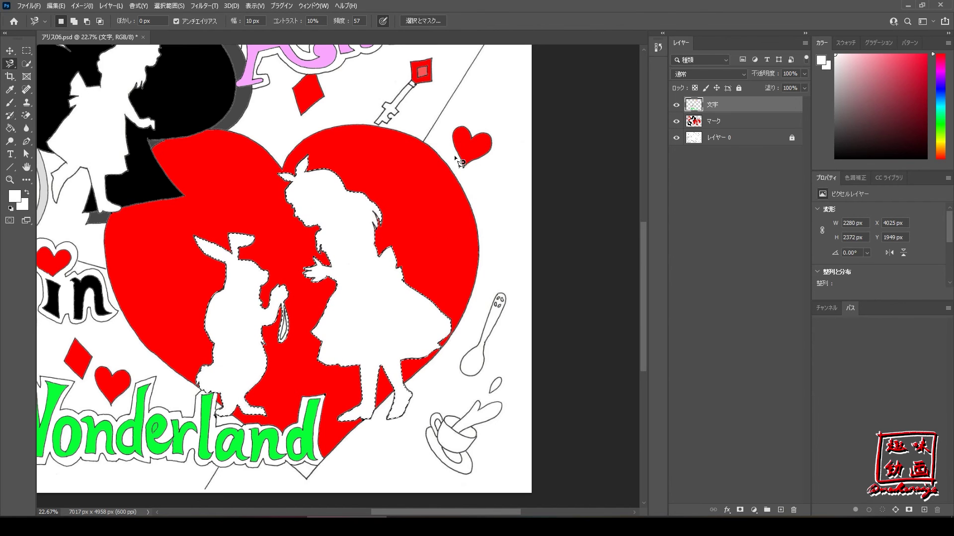
left_click(422, 21)
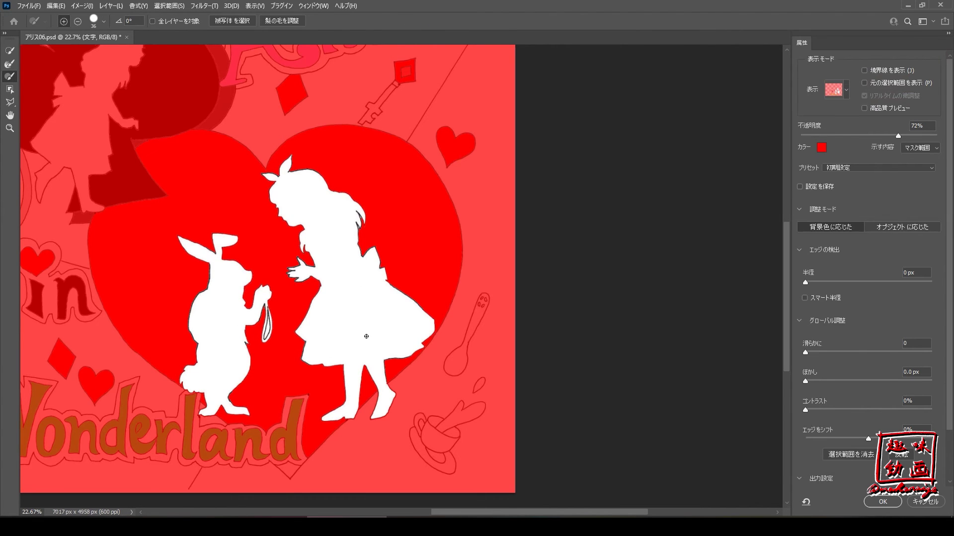
- Zoom in on the loop hanging from the rabbit's paw and paint over its gap
scroll(407, 336, "down", 1)
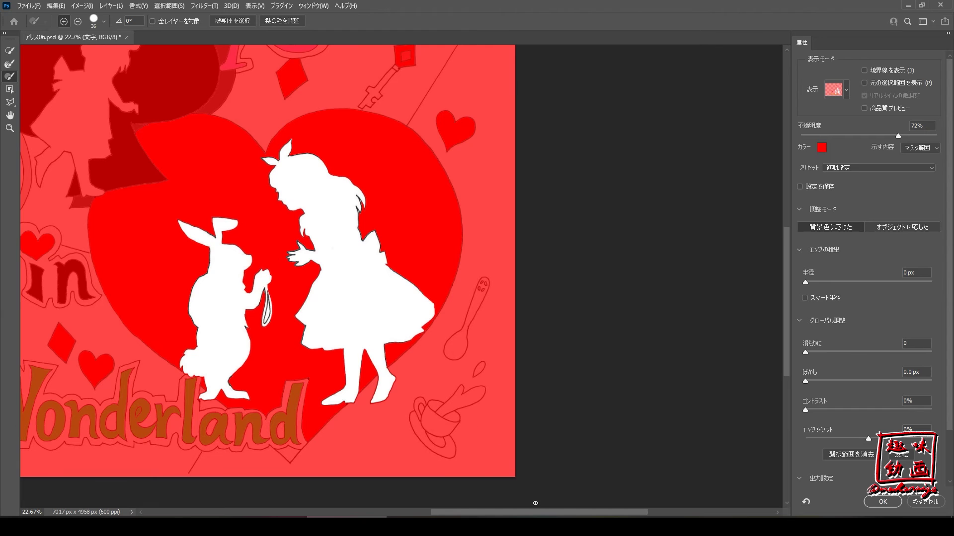
scroll(497, 368, "left", 5)
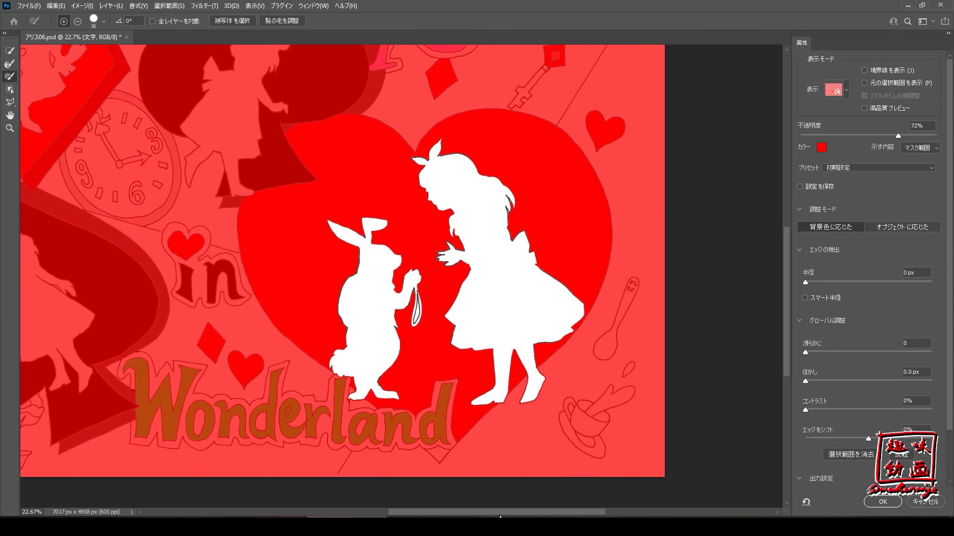
scroll(496, 368, "up", 3)
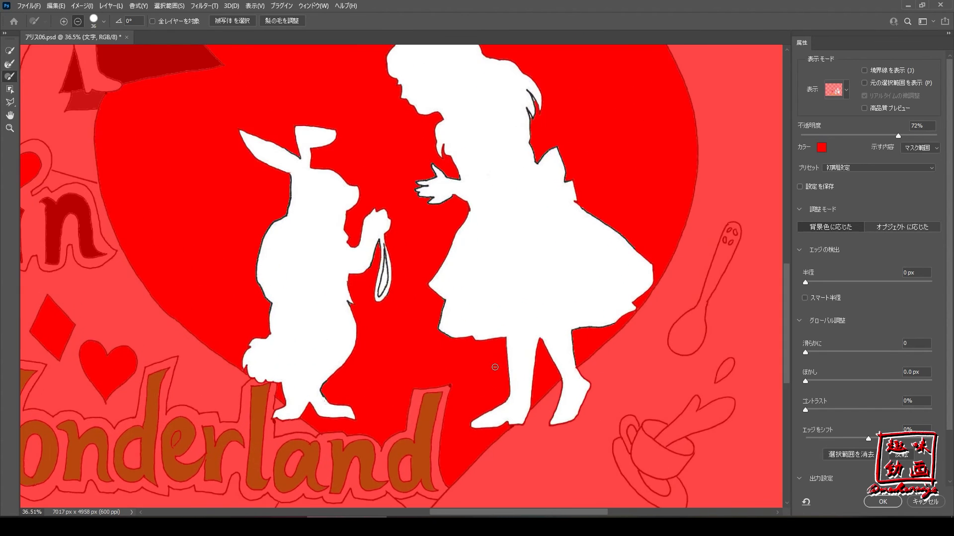
scroll(437, 322, "up", 1)
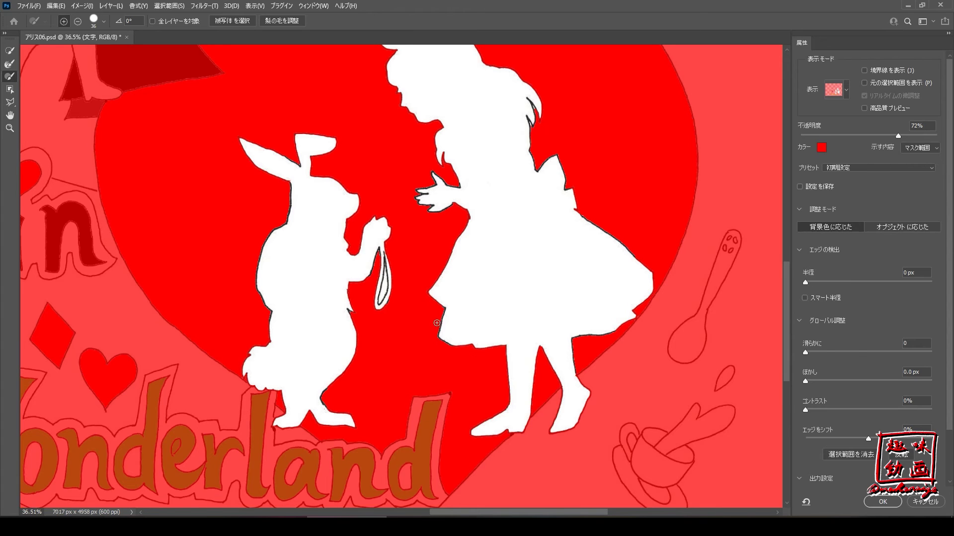
scroll(437, 322, "up", 1)
scroll(428, 309, "up", 1)
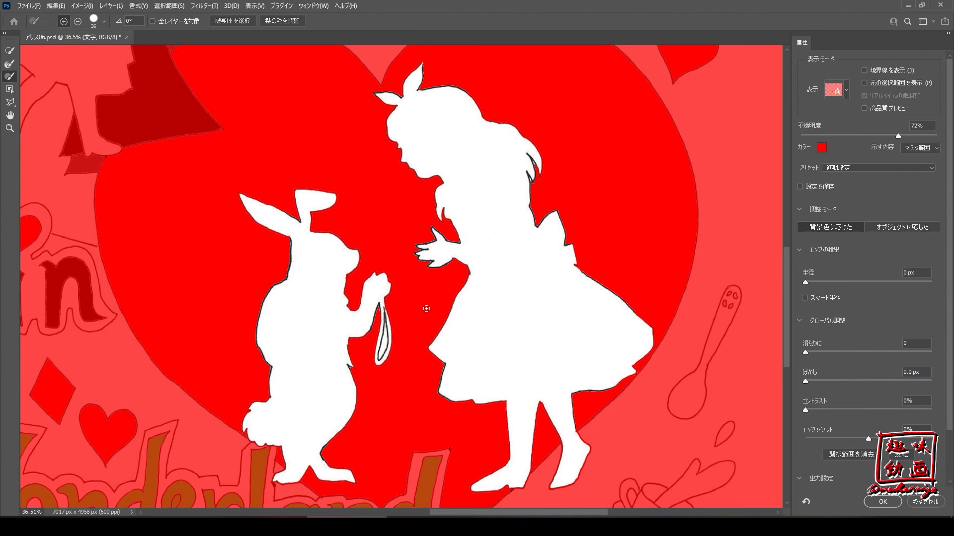
scroll(422, 312, "up", 2)
scroll(415, 314, "up", 2)
scroll(415, 314, "up", 2)
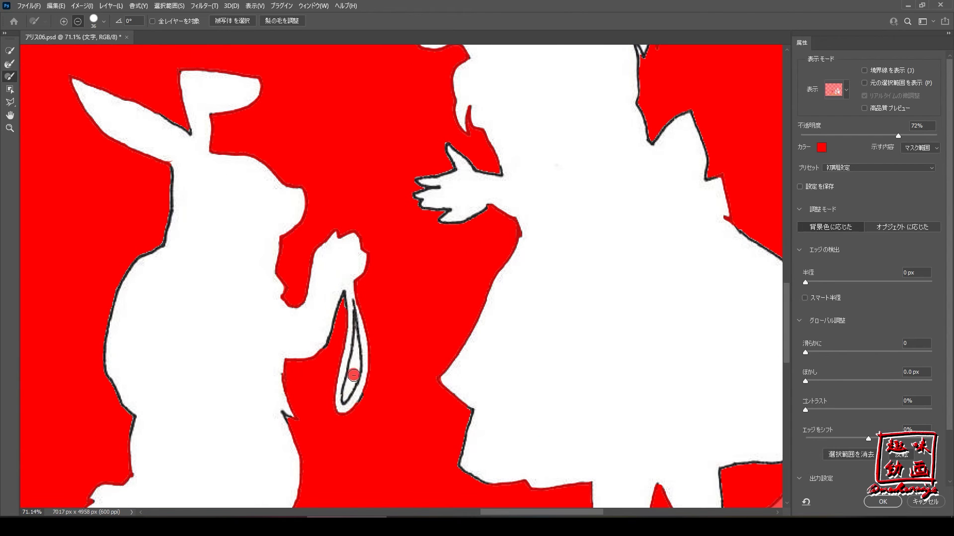
left_click_drag(350, 385, 355, 358)
- Shrink the refine brush to about 13 px and hold Alt to subtract
right_click(356, 359, "alt")
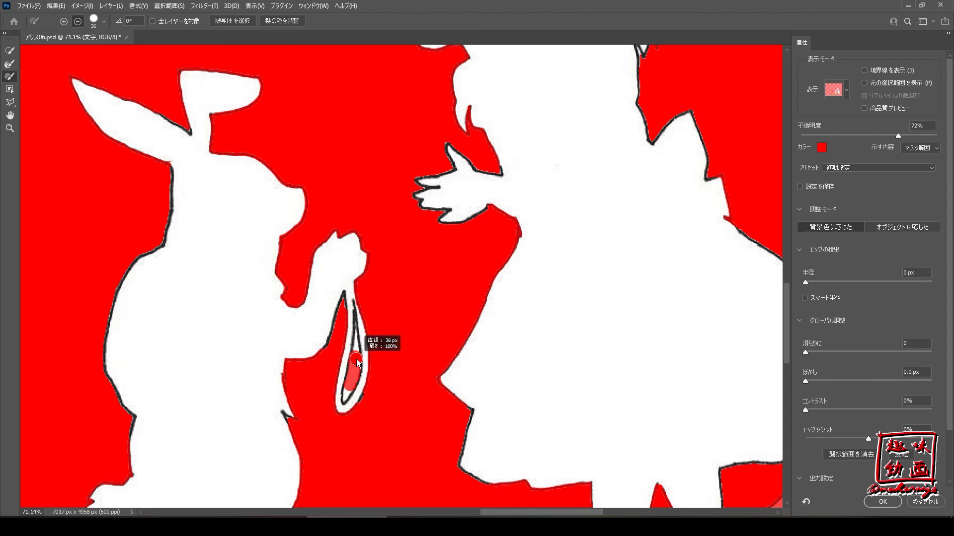
left_click_drag(359, 365, 353, 359)
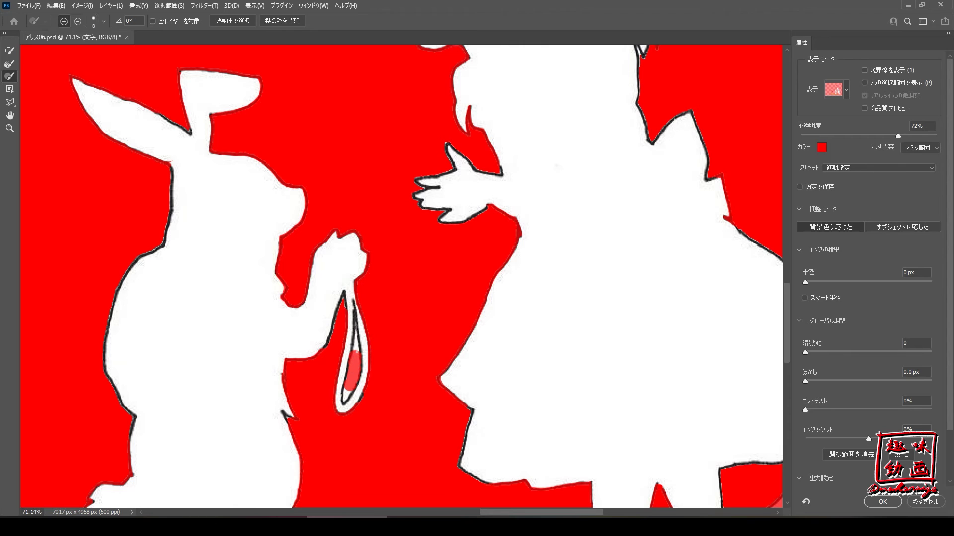
key("alt")
key("alt")
- Raise the overlay Opacity to full to check edges, then make it translucent again
scroll(456, 306, "down", 1)
scroll(450, 310, "down", 2)
scroll(443, 308, "down", 2)
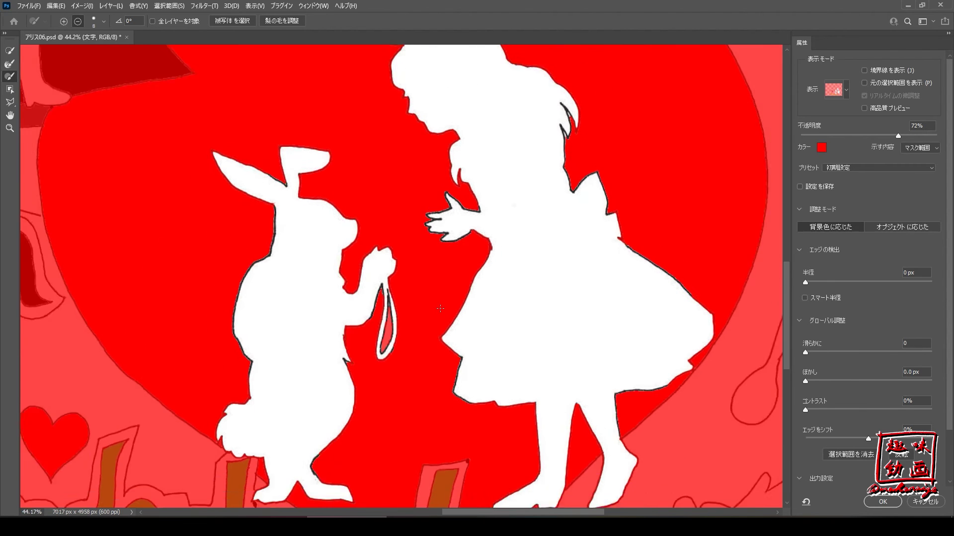
scroll(434, 306, "down", 2)
scroll(431, 304, "down", 1)
scroll(430, 304, "down", 1)
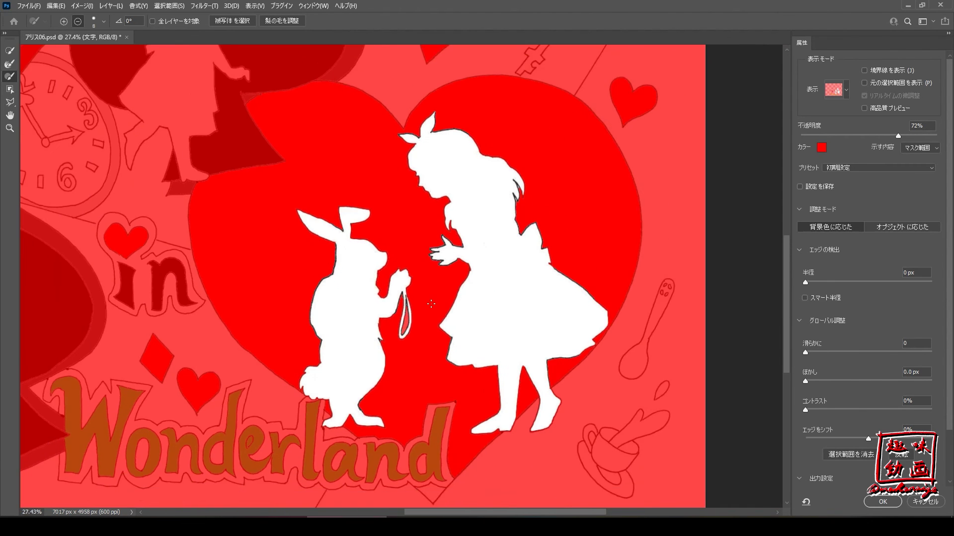
scroll(429, 304, "down", 1)
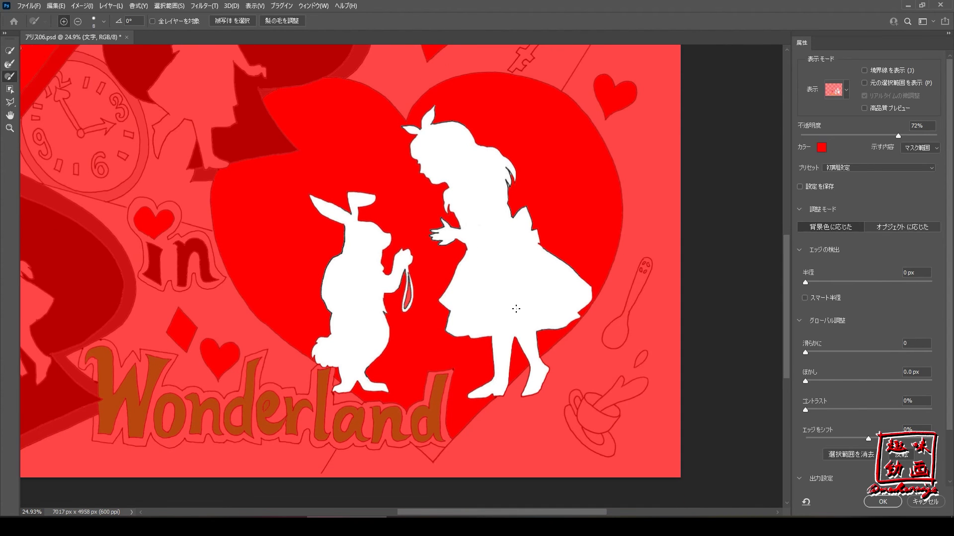
scroll(407, 296, "up", 3)
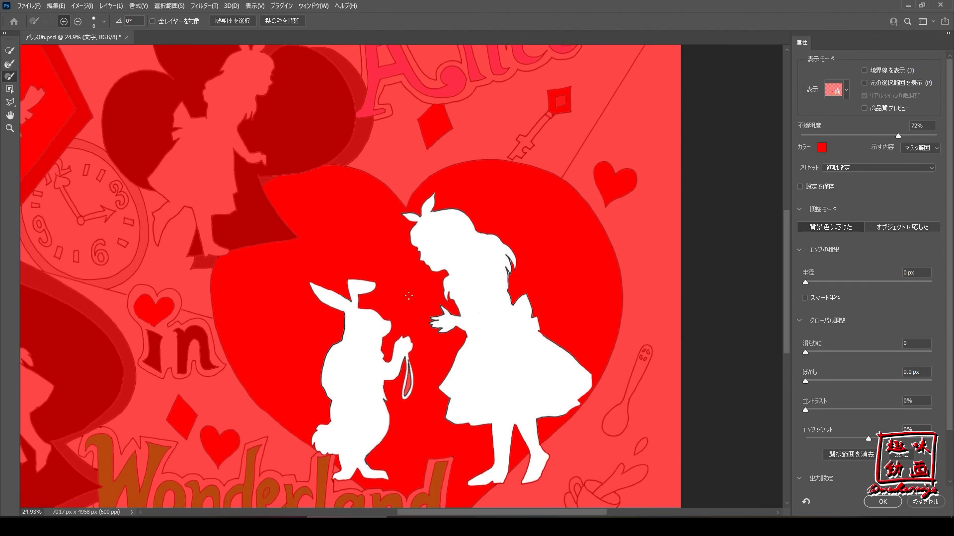
left_click_drag(897, 138, 952, 142)
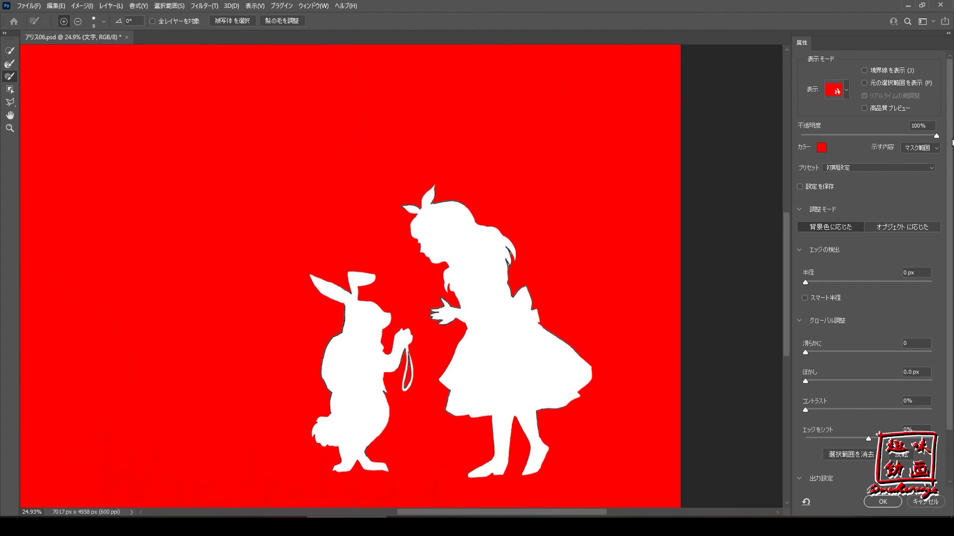
mouse_move(952, 142)
left_mouse_down()
mouse_move(903, 141)
mouse_move(949, 145)
left_mouse_up()
- Set Output To: New Layer with Layer Mask and confirm the refinement
scroll(849, 390, "down", 2)
scroll(854, 396, "down", 1)
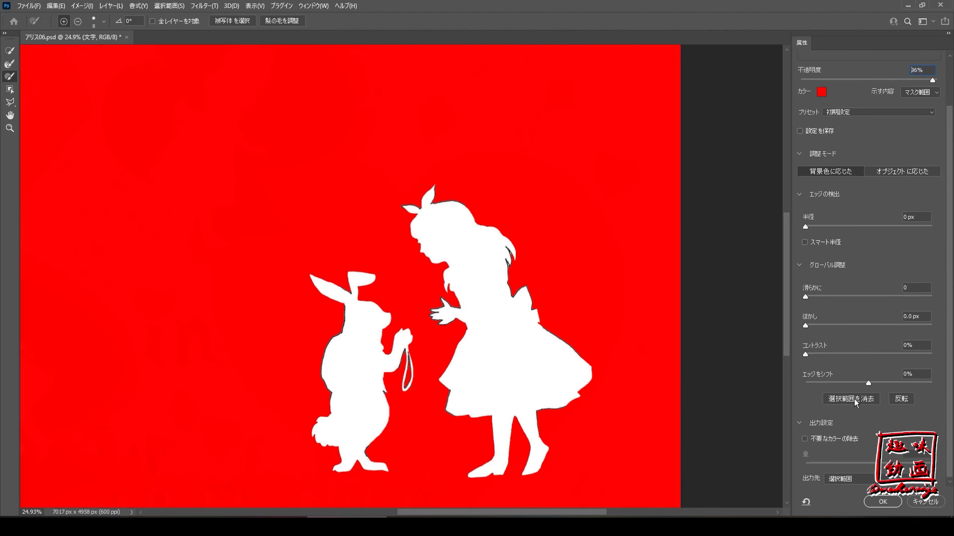
left_click(919, 485)
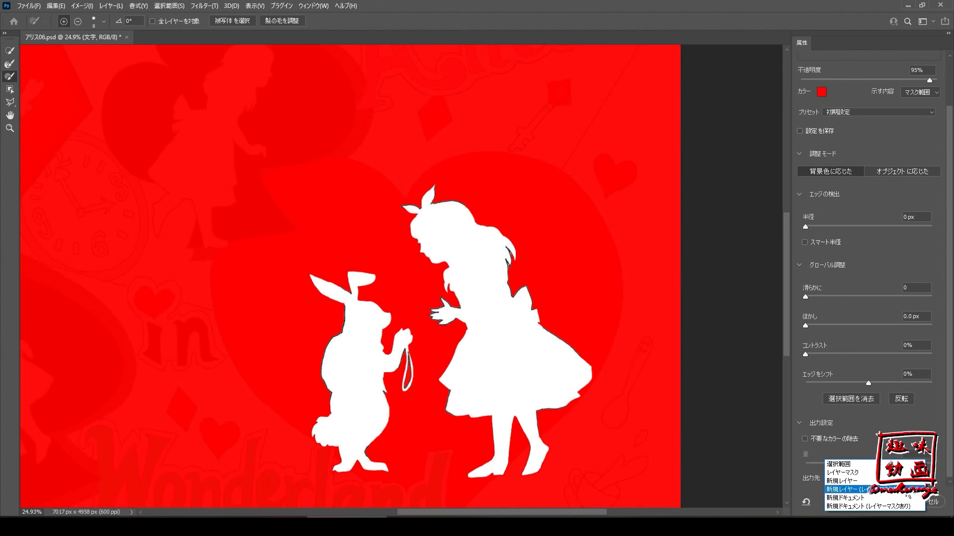
left_click(906, 492)
left_click(892, 501)
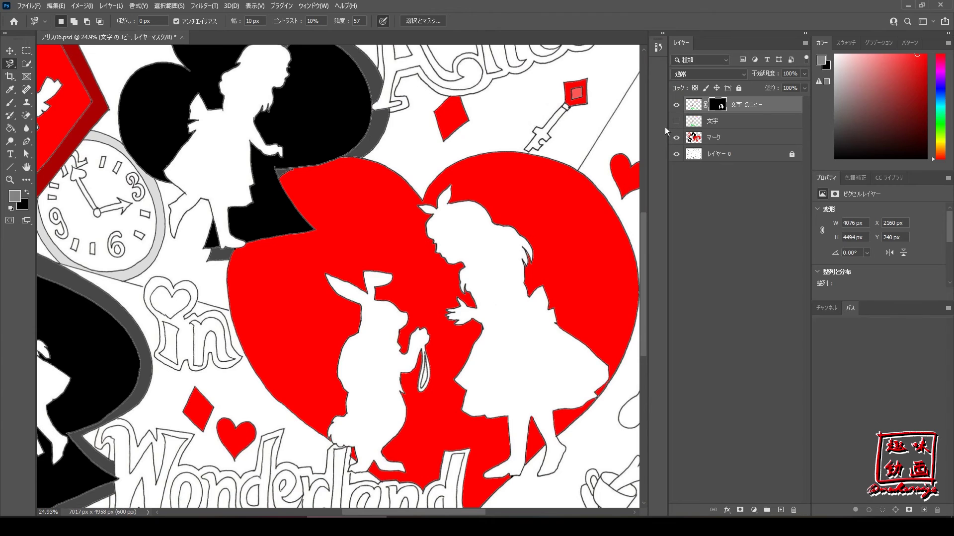
- Toggle the マーク and 文字 layers' visibility to check the new cutout layer
left_click(675, 138)
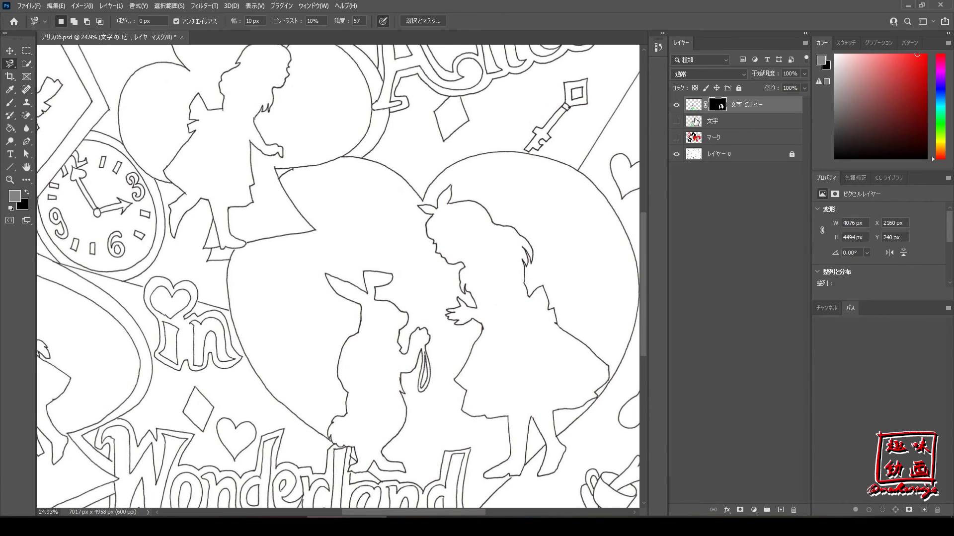
left_click(676, 138)
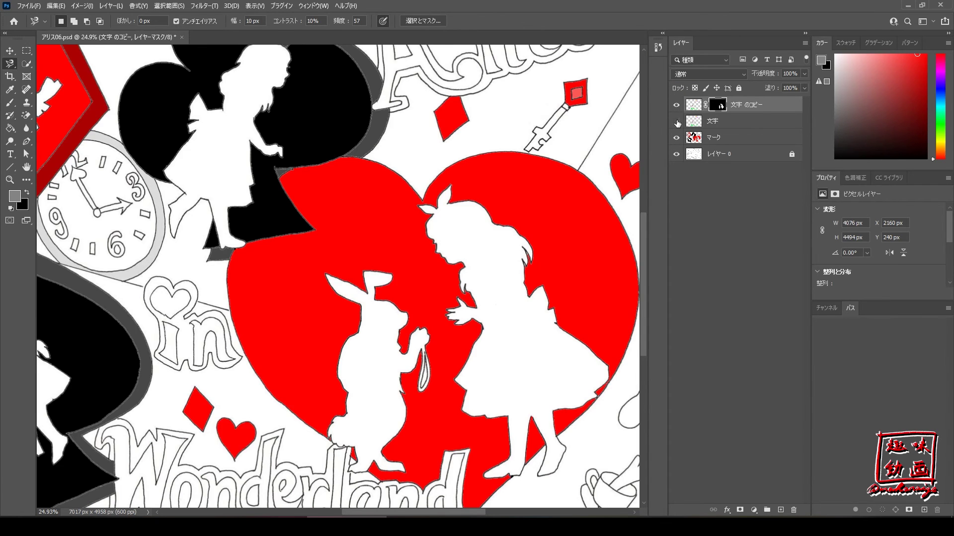
left_click(676, 122)
left_click(752, 110)
- Rename the new masked layer to うさぎとアリス and select its mask
double_click(751, 106)
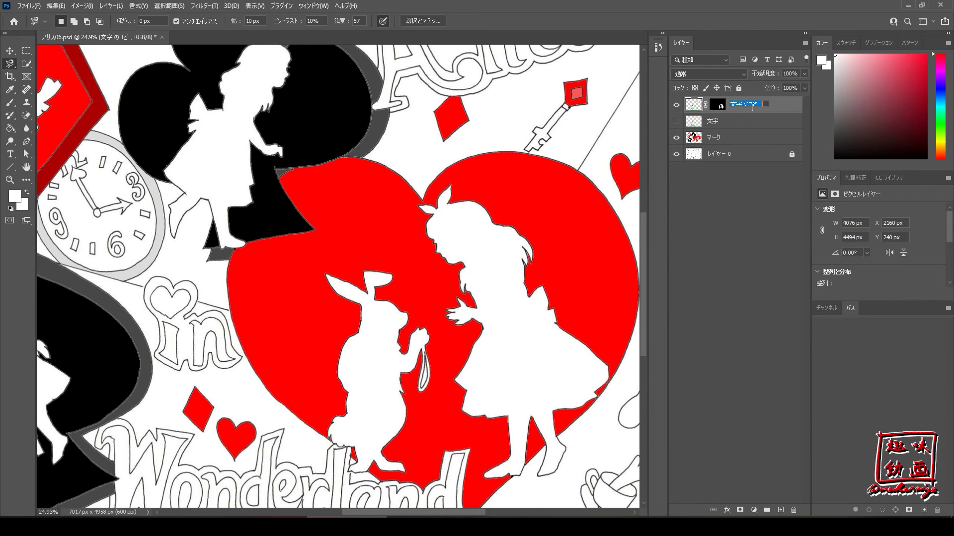
type("umoji")
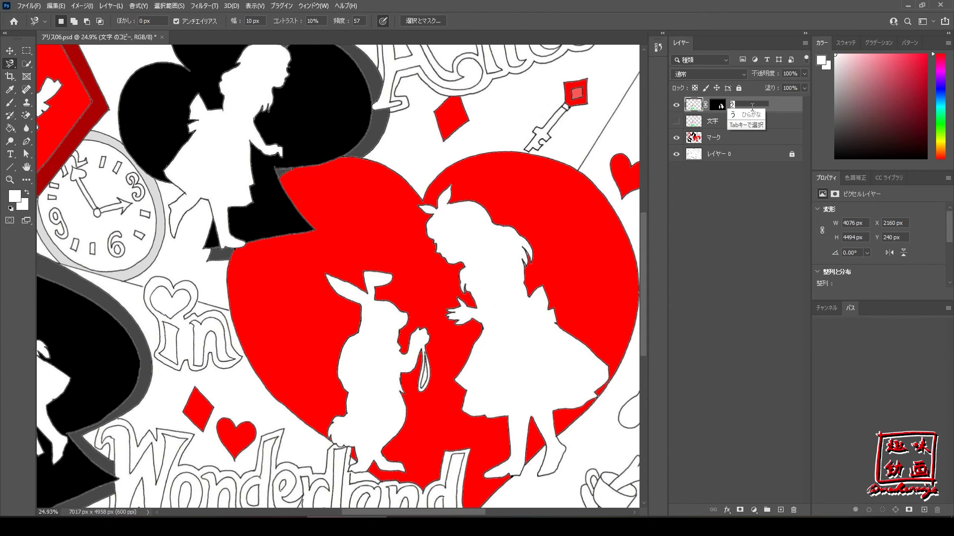
key("space")
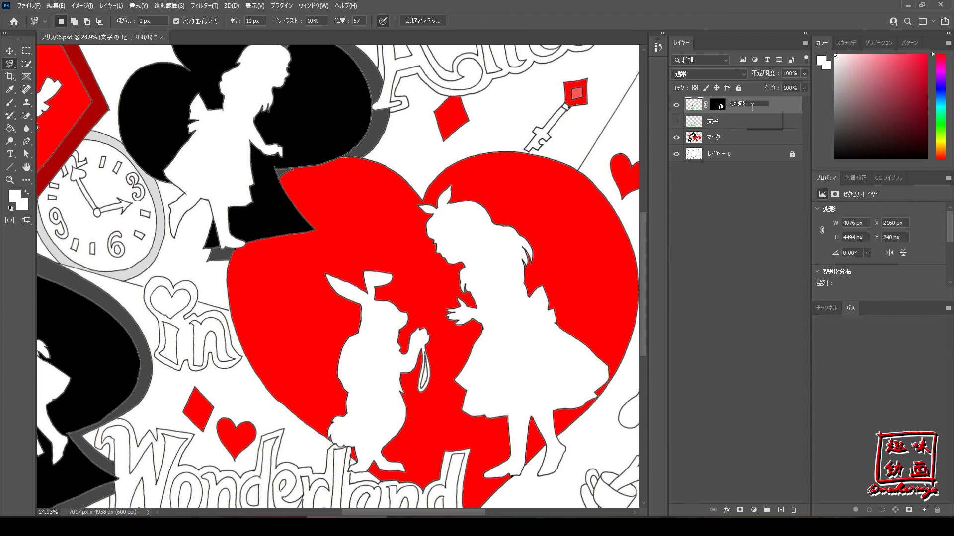
type("ai")
key("BackSpace")
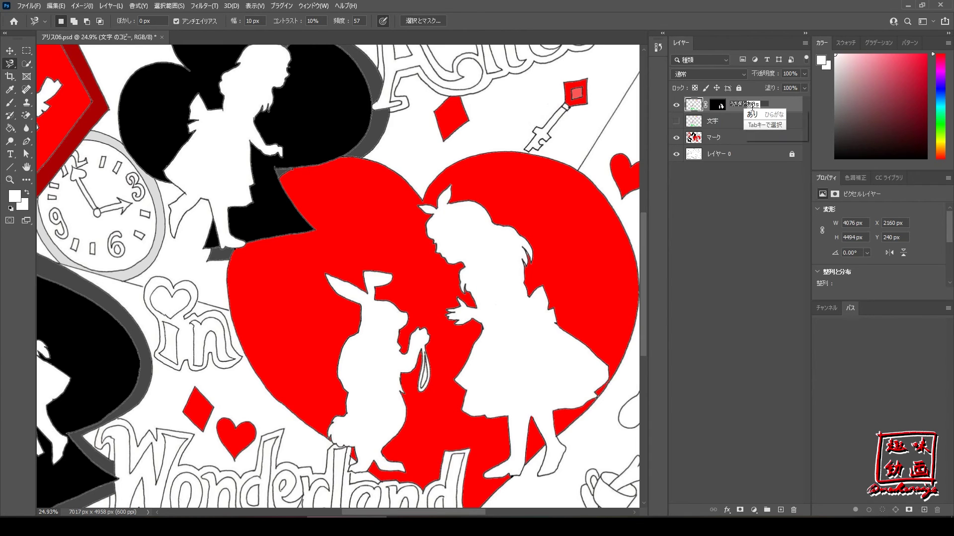
type("risu")
key("space")
key("Return")
key("Return")
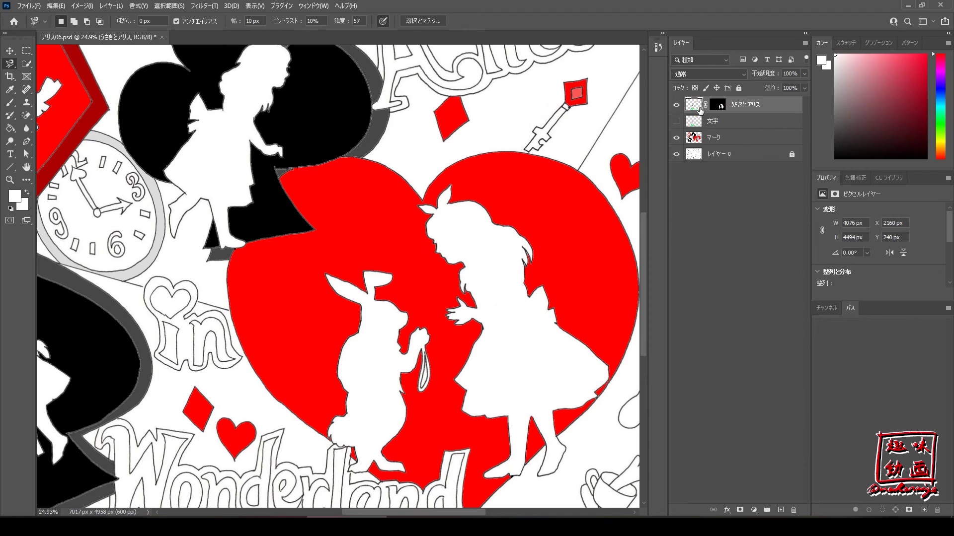
left_click(717, 108)
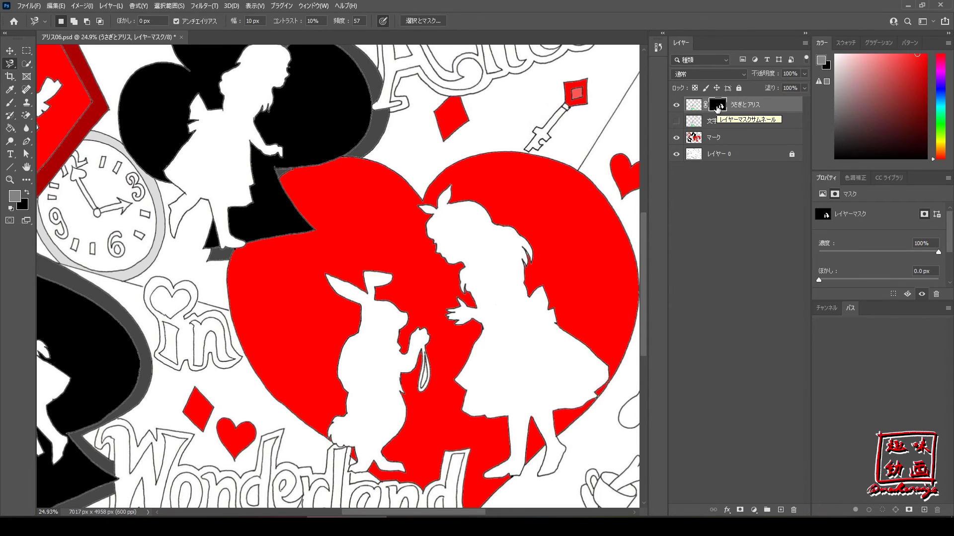
- Load the mask as a selection, fill the silhouettes white with Alt+Delete, and deselect
left_click(717, 109, "ctrl")
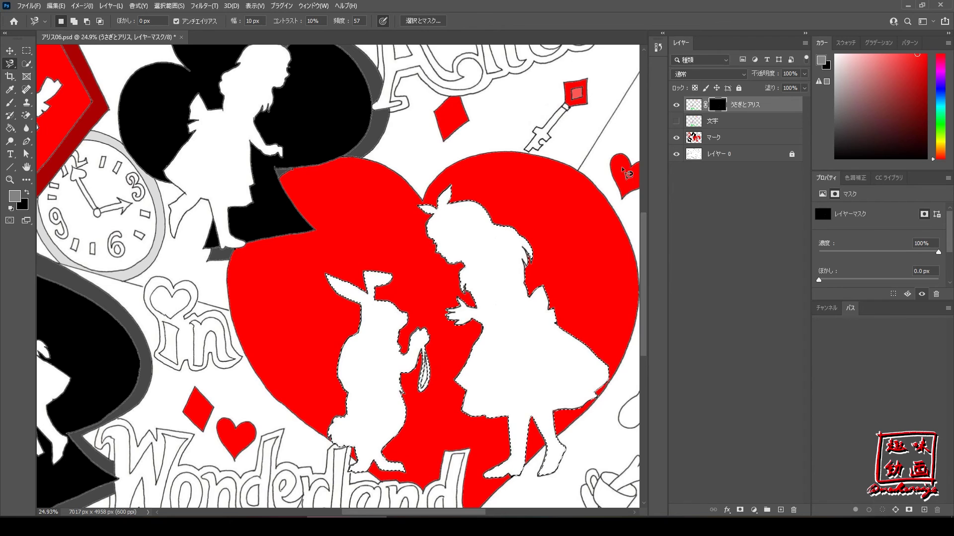
scroll(626, 174, "down", 1)
scroll(627, 174, "up", 1)
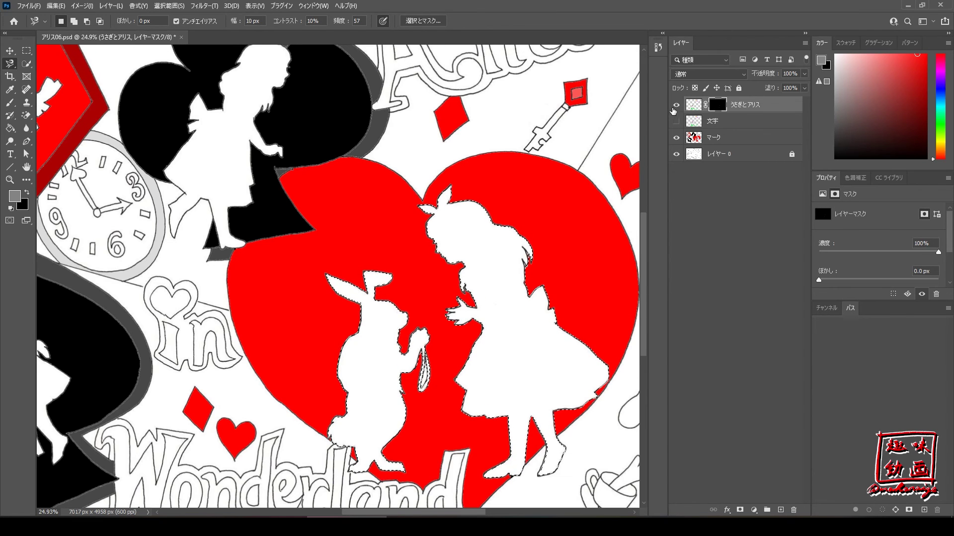
key("alt+Delete")
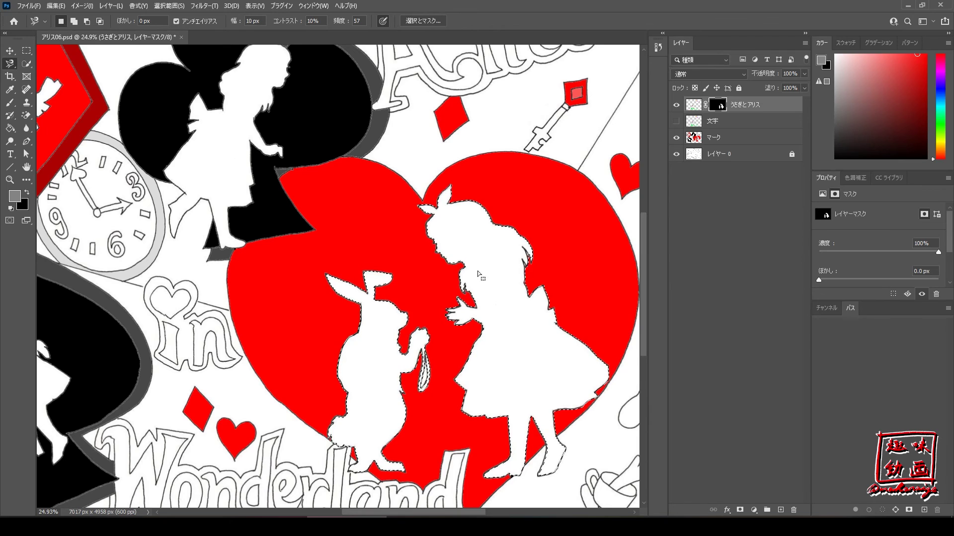
key("ctrl+d")
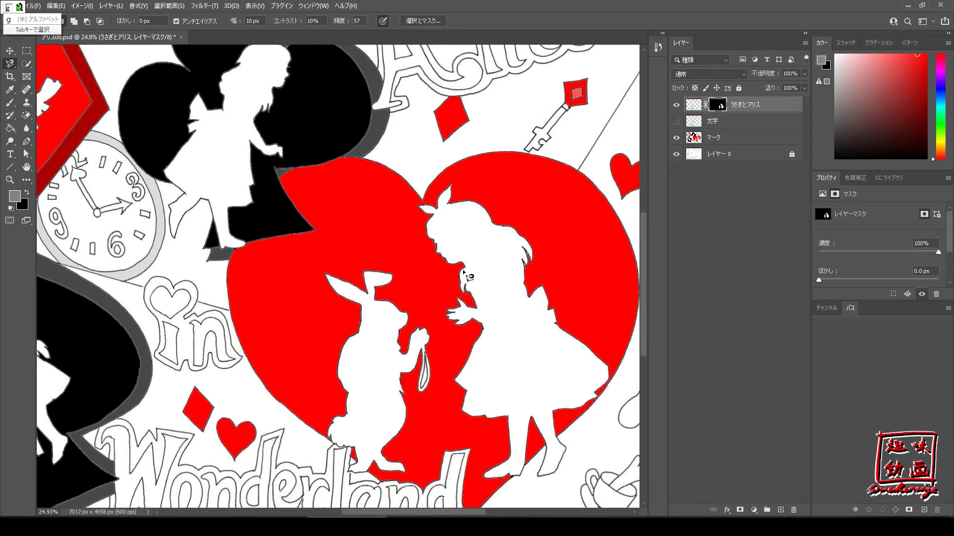
key("g")
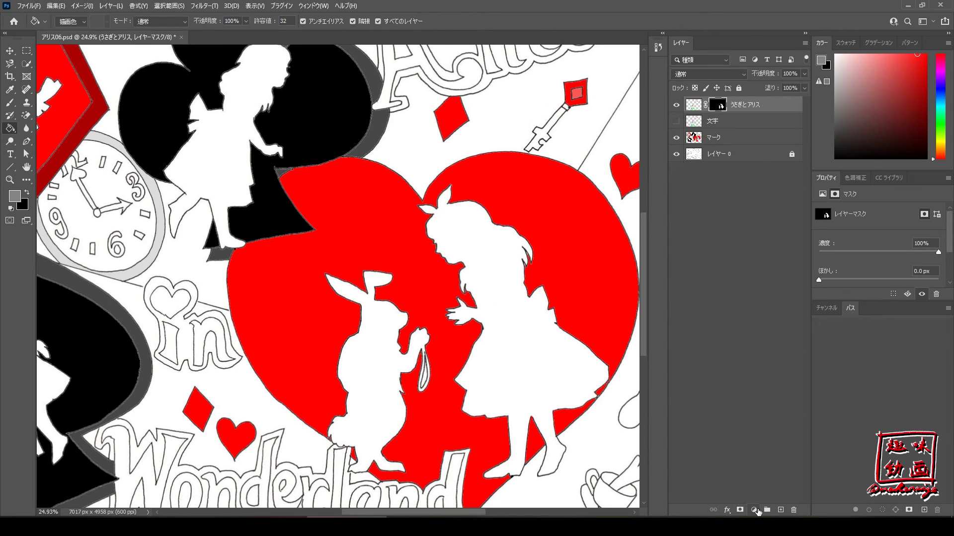
left_click(754, 511)
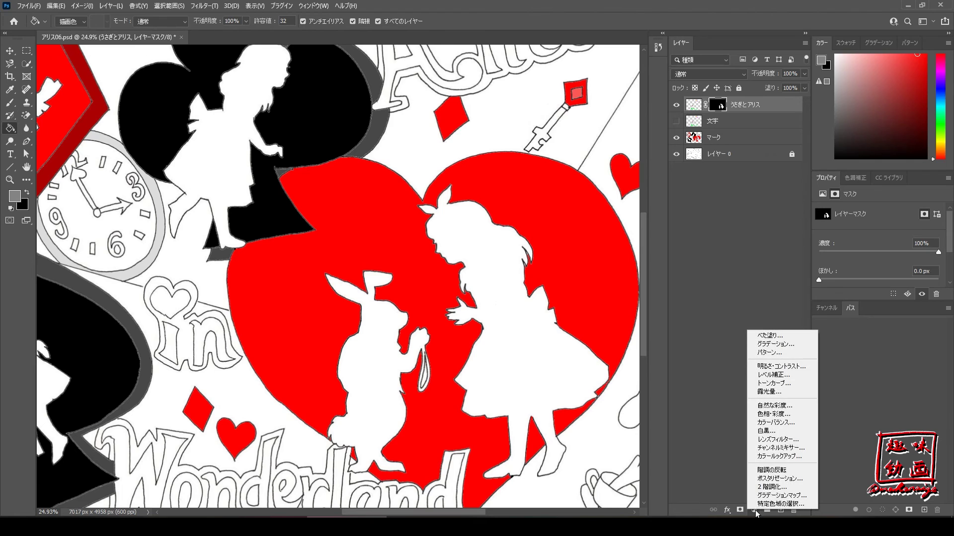
left_click(775, 344)
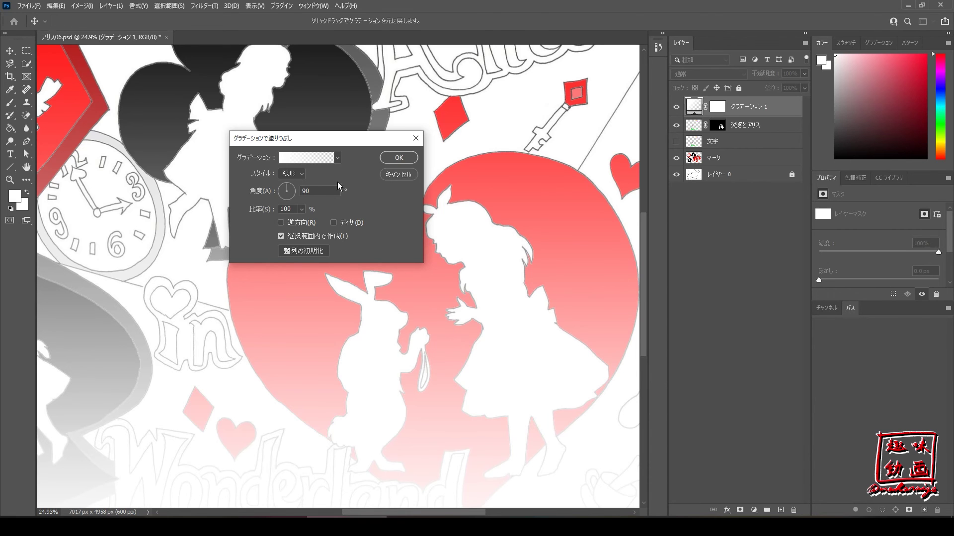
left_click(334, 159)
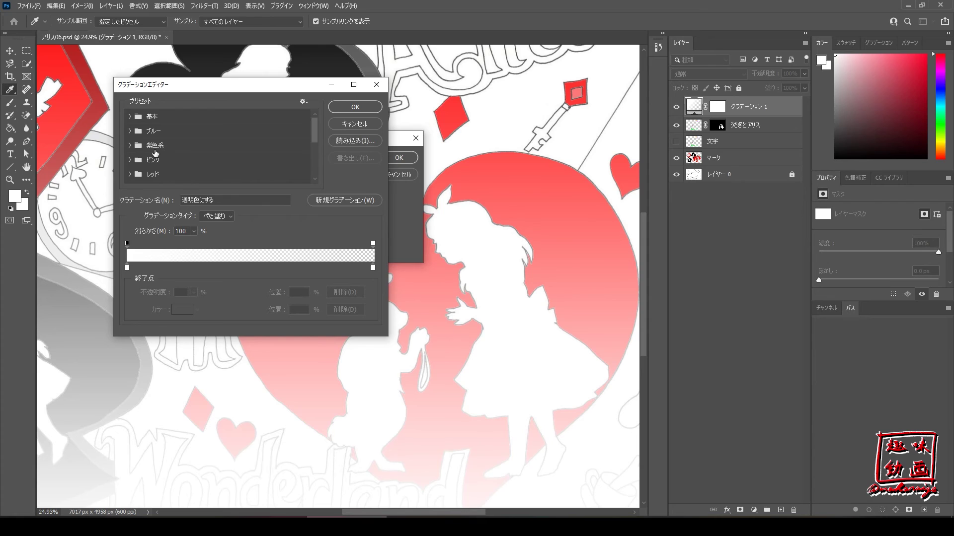
left_click(130, 162)
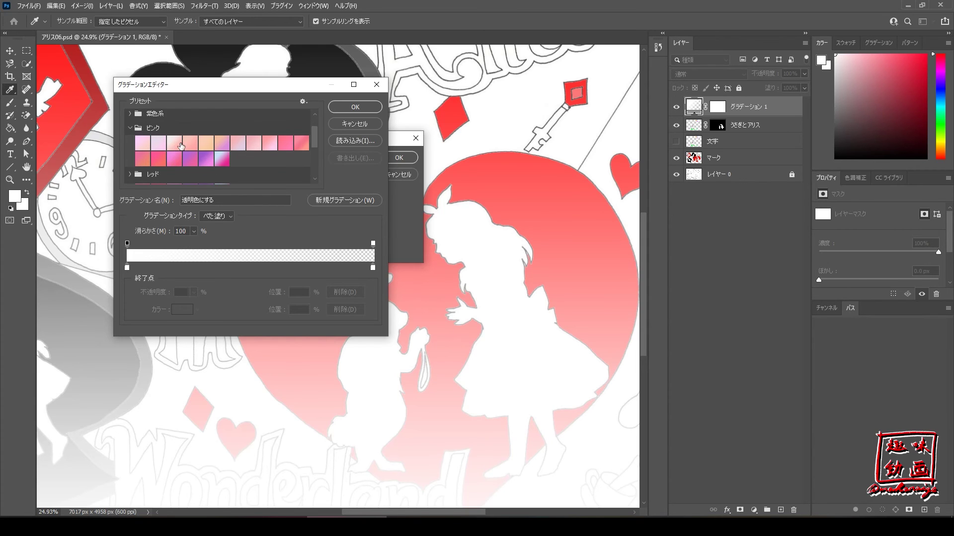
left_click(174, 143)
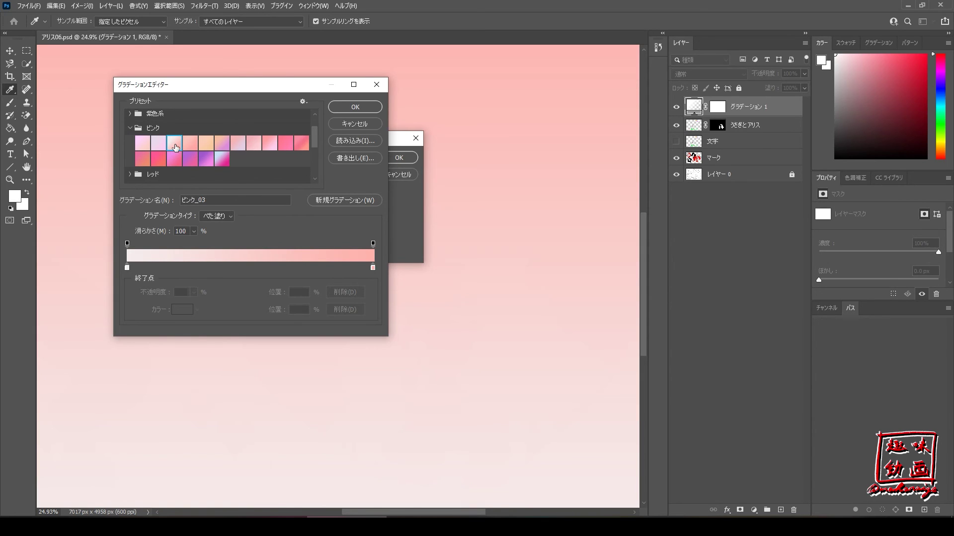
mouse_move(224, 90)
left_mouse_down()
mouse_move(235, 181)
mouse_move(207, 153)
mouse_move(188, 97)
left_mouse_up()
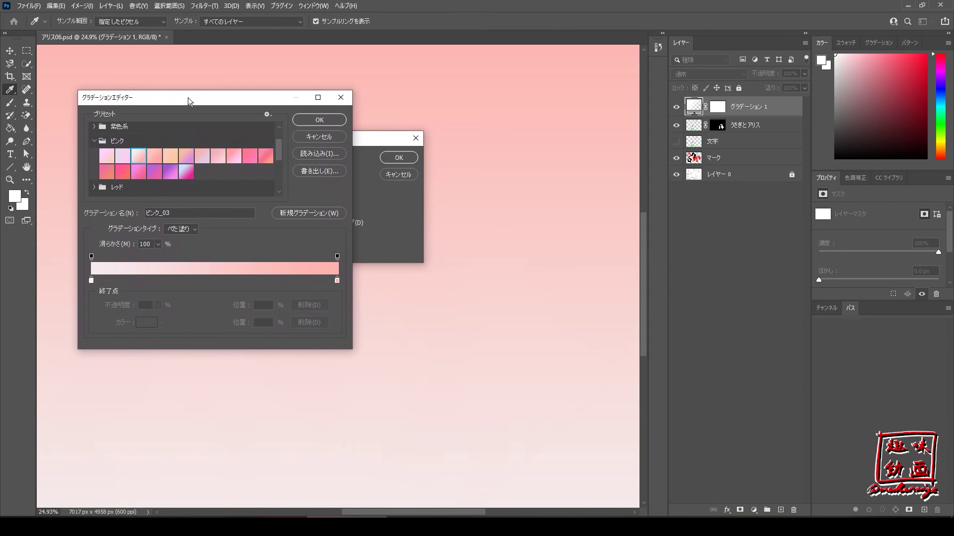
left_click(320, 120)
left_click(398, 174)
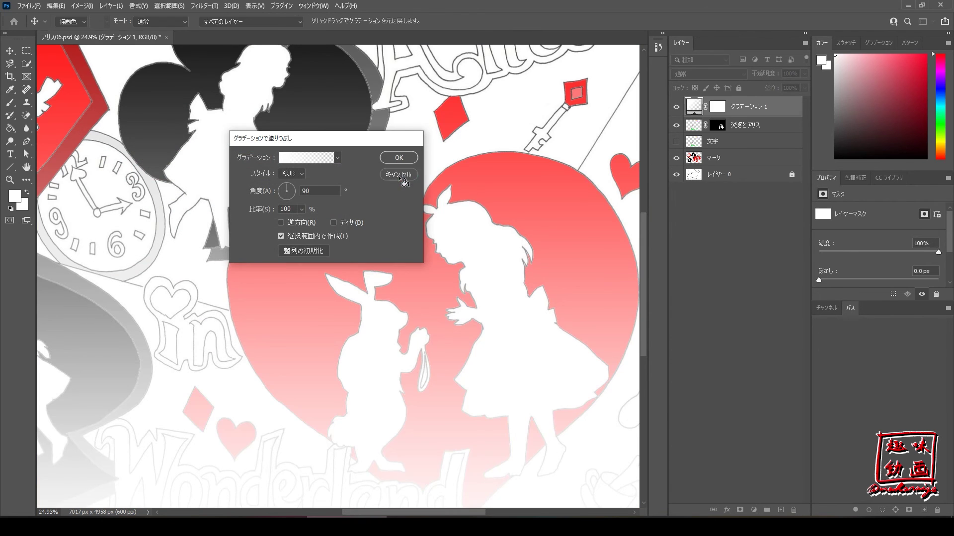
left_click(745, 127)
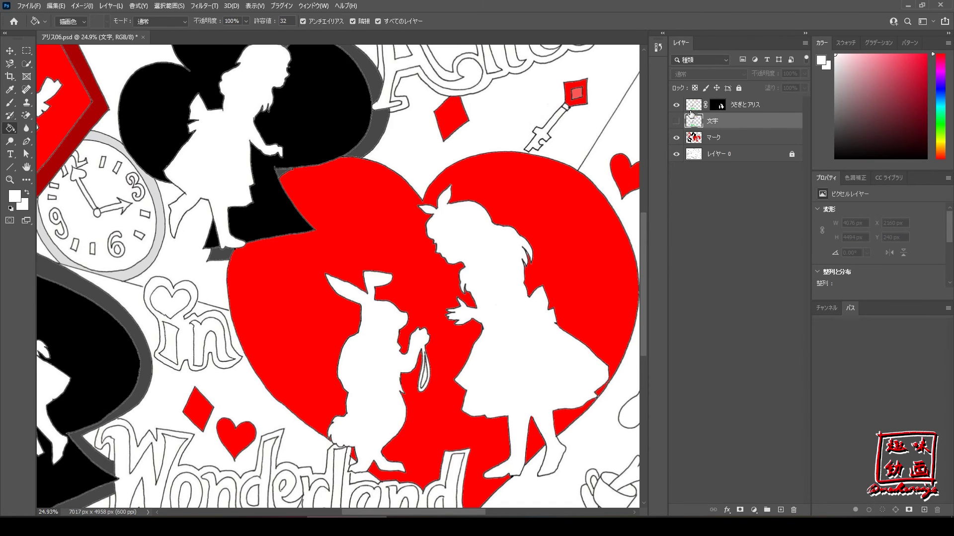
- Show the 文字 lettering layer and make うさぎとアリス the active layer
left_click(676, 121)
left_click(676, 122)
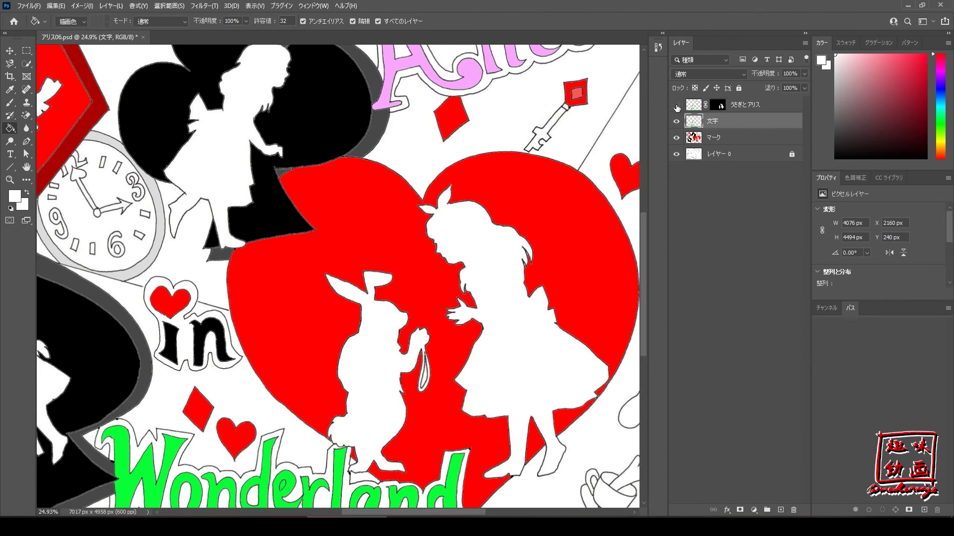
left_click(693, 106)
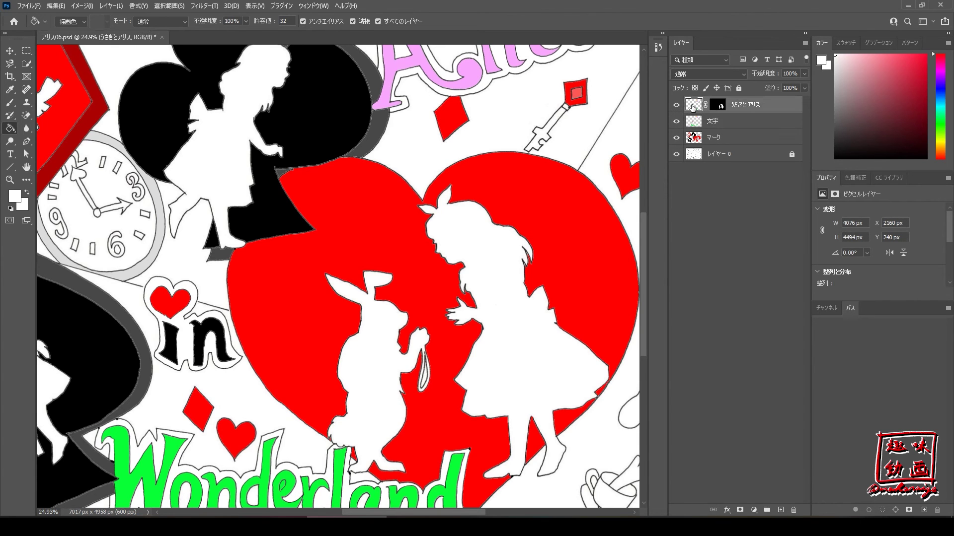
- Hide レイヤー 0, マーク and 文字 to inspect each layer, then show them again
scroll(547, 223, "down", 2)
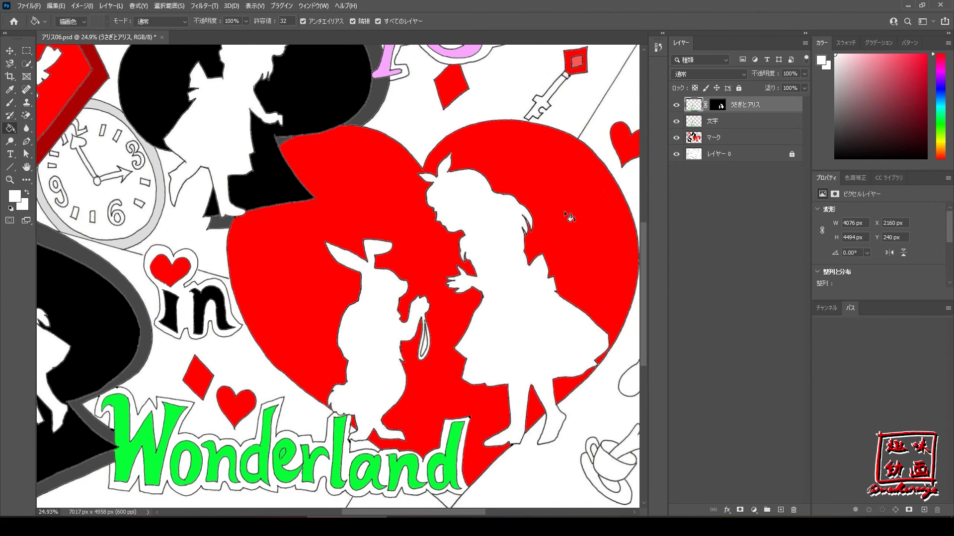
left_click(677, 154)
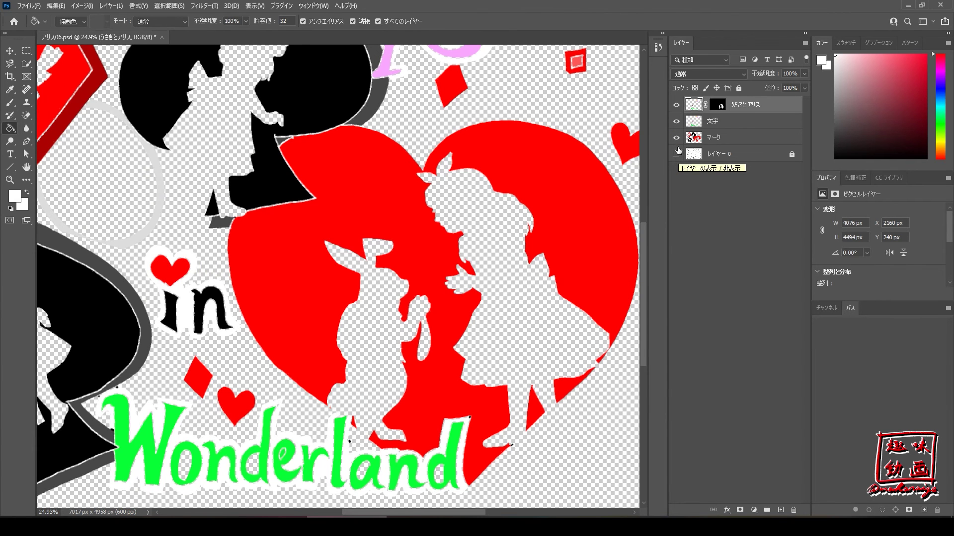
left_click(676, 138)
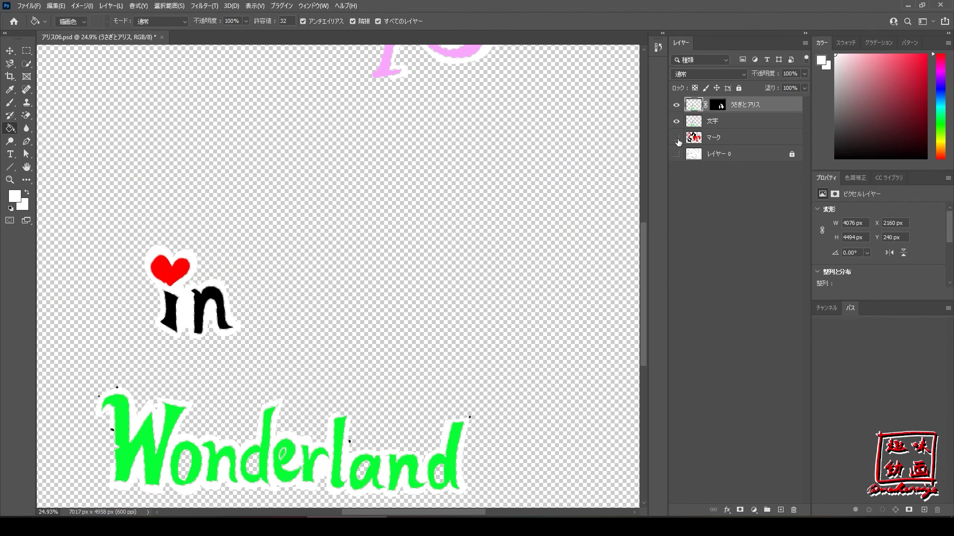
left_click(677, 122)
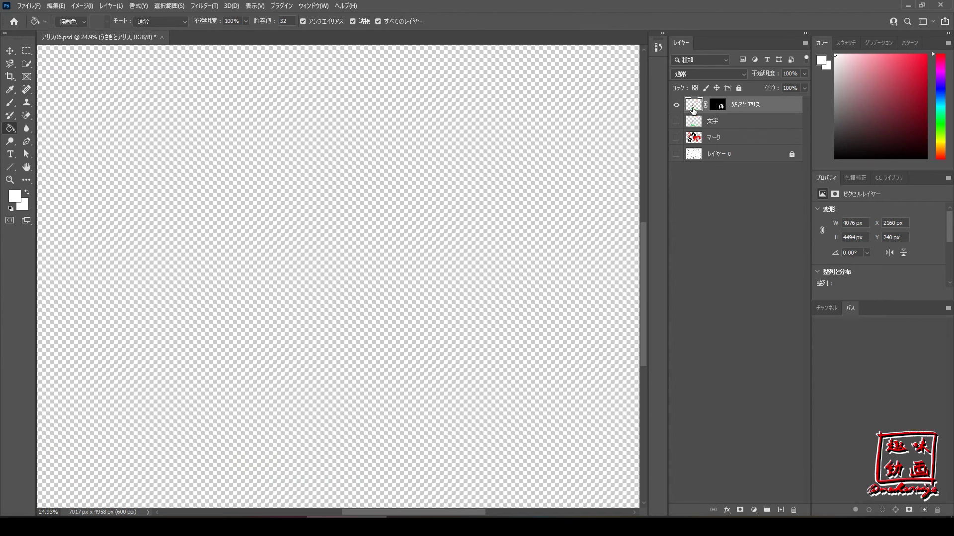
mouse_move(693, 109)
left_mouse_down()
mouse_move(512, 238)
mouse_move(676, 123)
left_mouse_up()
left_click(676, 122)
left_click(676, 137)
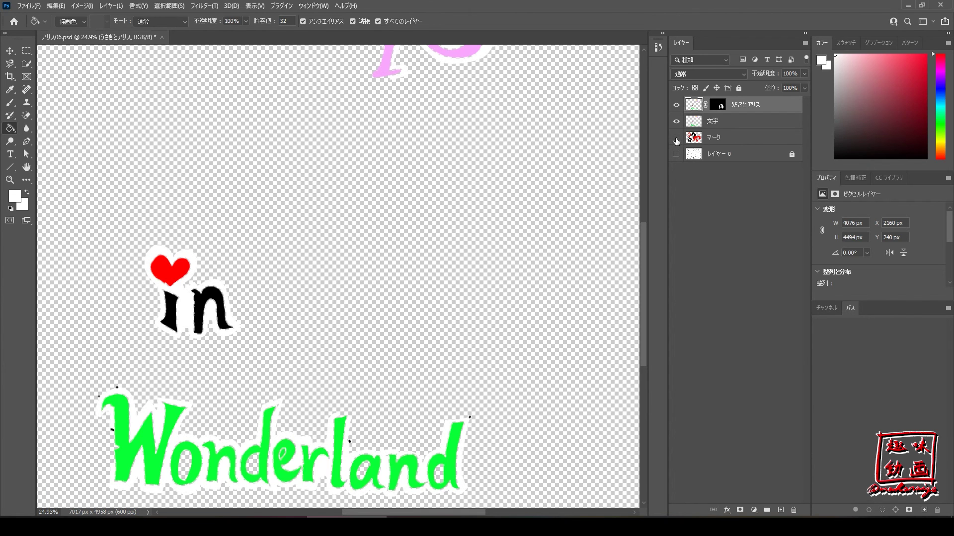
left_click(677, 155)
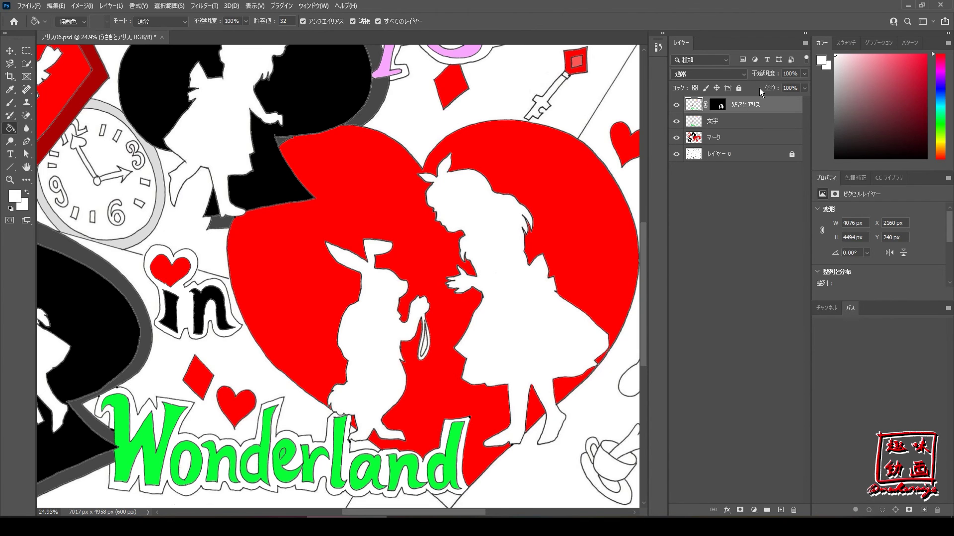
left_click(872, 44)
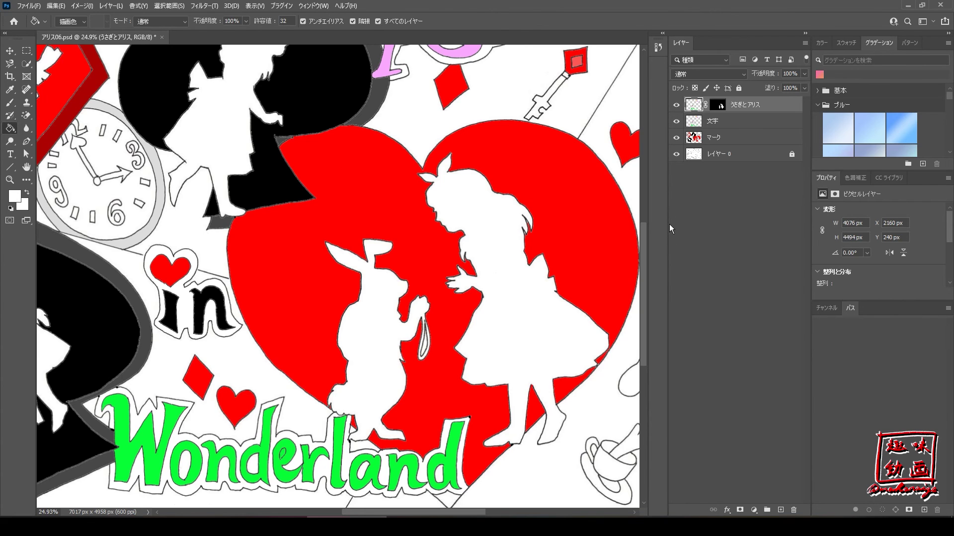
scroll(864, 105, "down", 2)
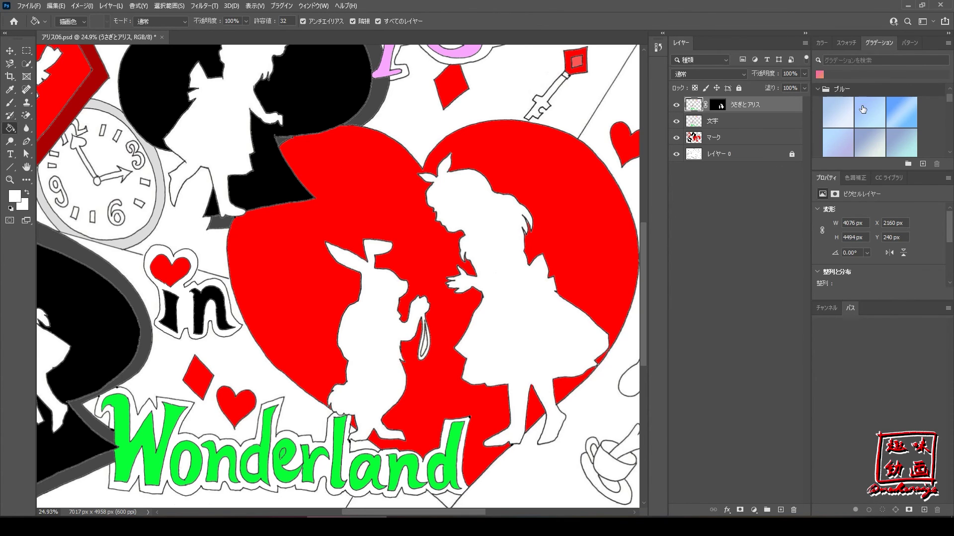
scroll(864, 106, "up", 2)
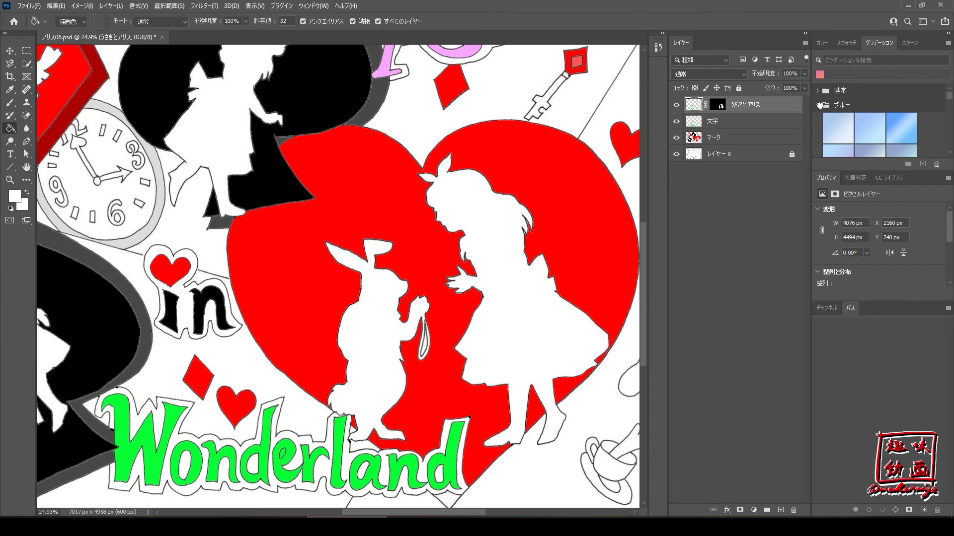
left_click(817, 104)
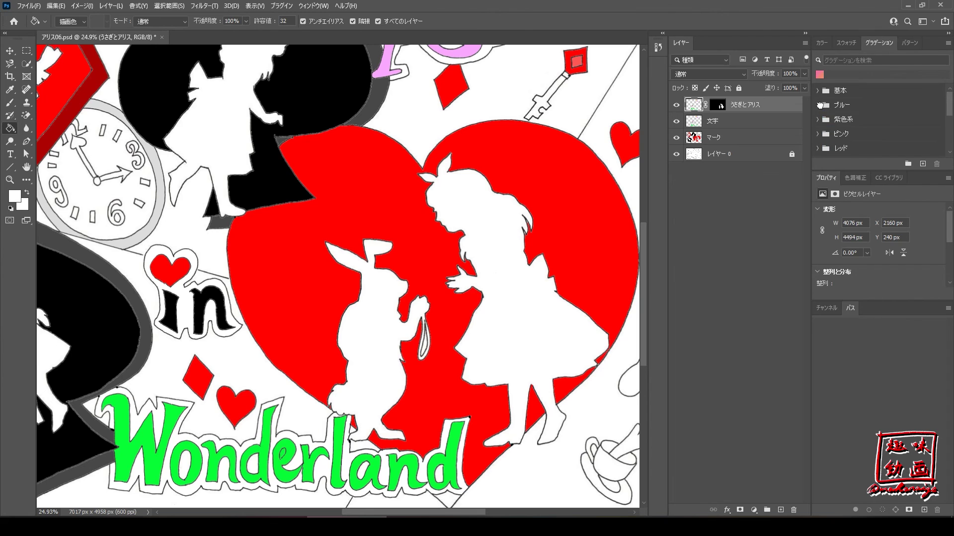
left_click(818, 134)
scroll(855, 124, "down", 2)
scroll(855, 122, "down", 2)
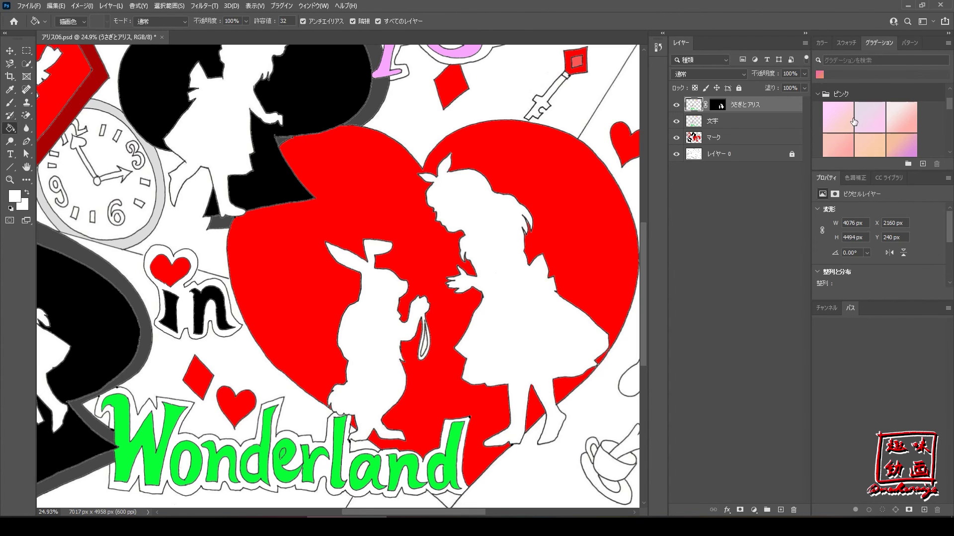
left_click(869, 110)
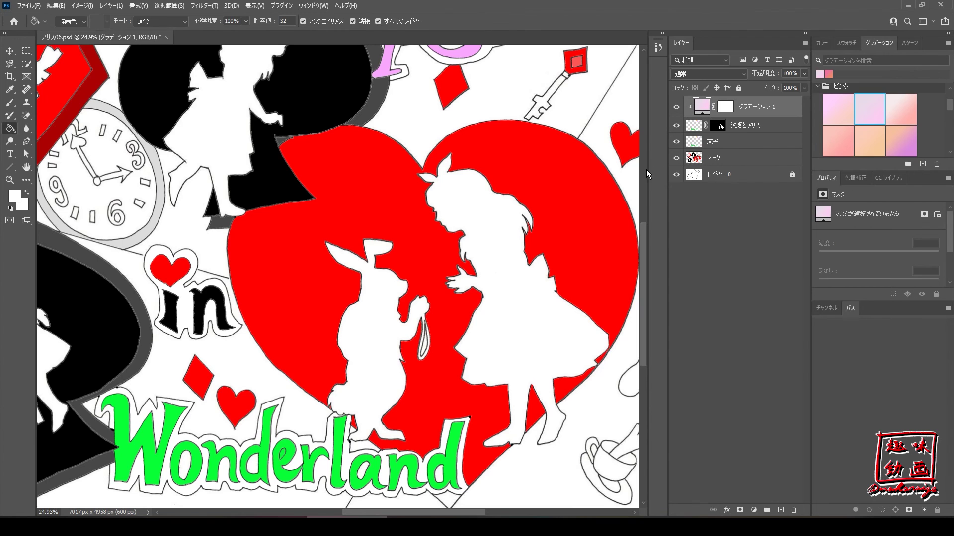
left_click(485, 220)
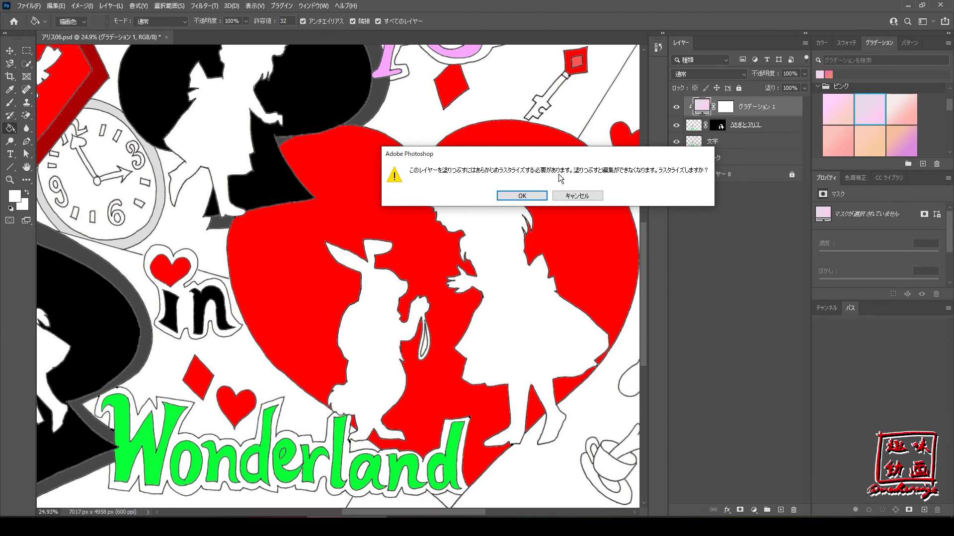
left_click(565, 196)
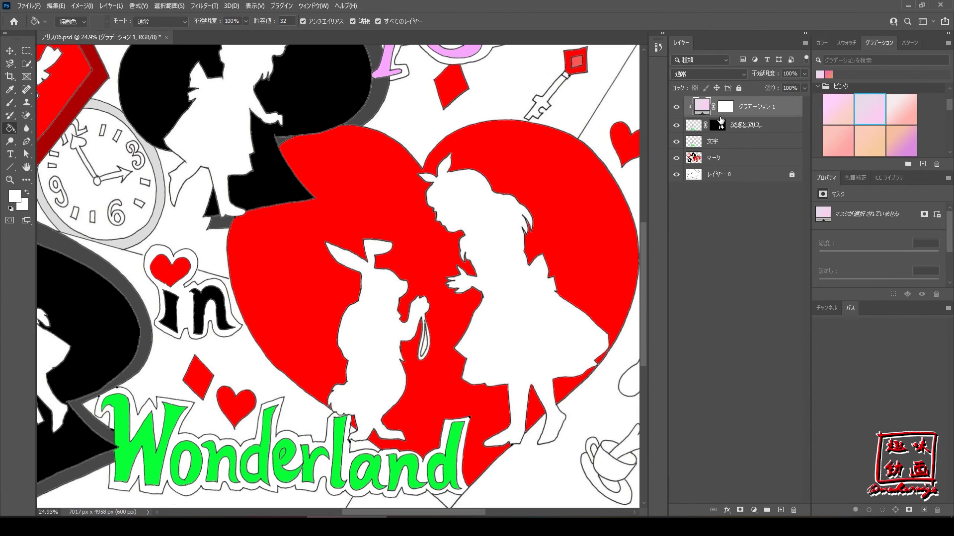
- Fill the white Alice silhouette and add another pink gradient fill over the silhouettes
left_click(695, 129)
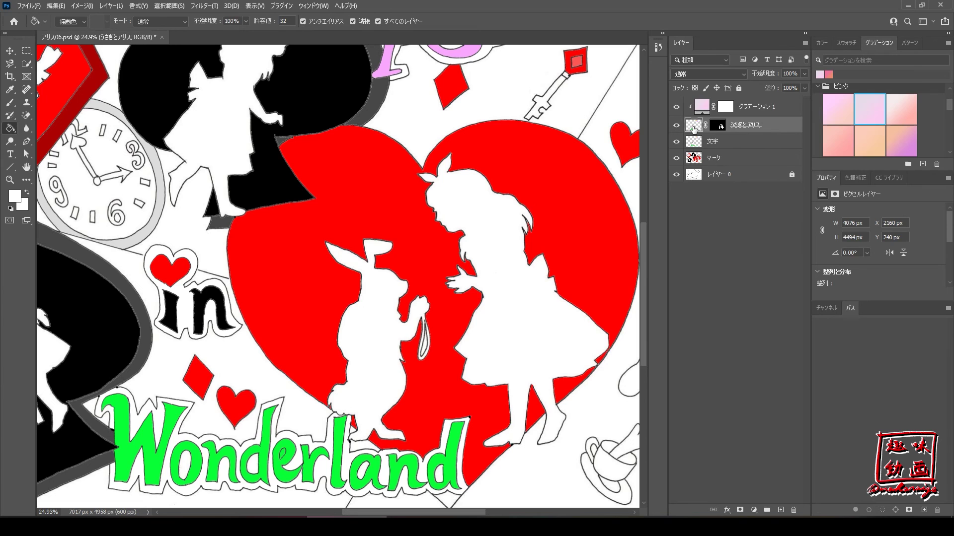
left_click(480, 196)
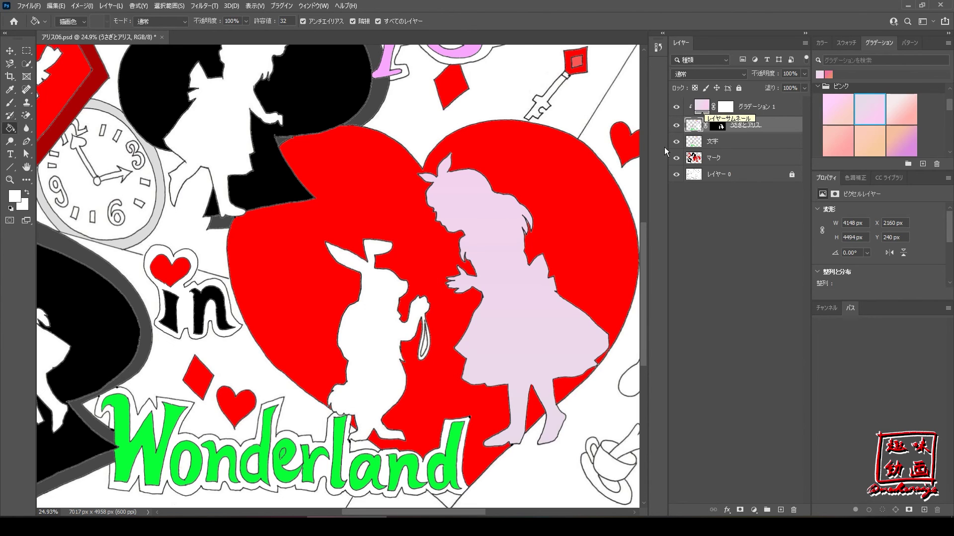
left_click(842, 115)
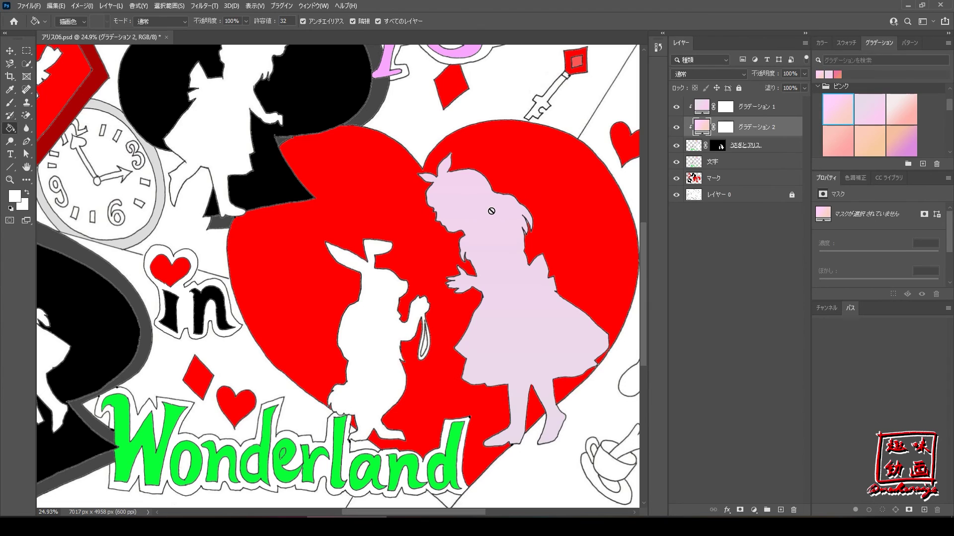
left_click(697, 147)
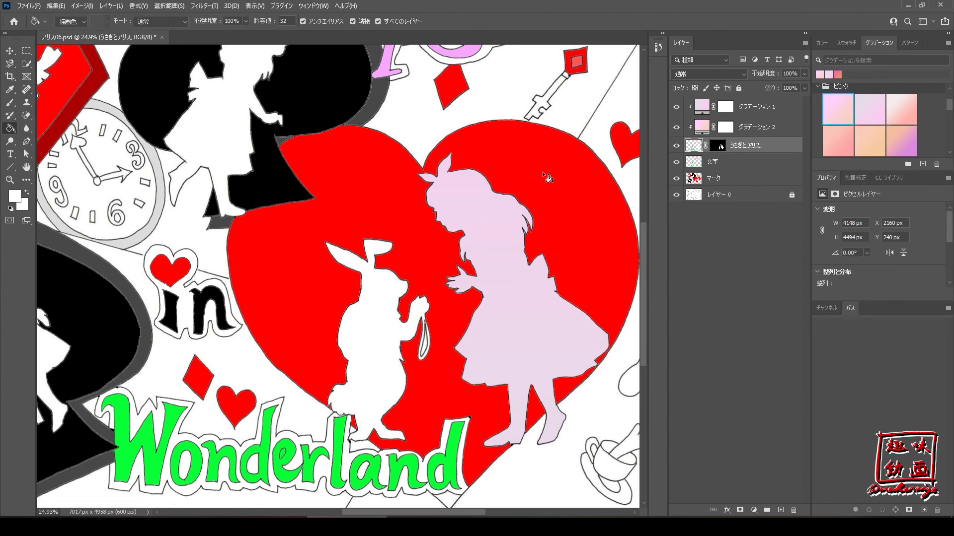
- Delete the グラデーション 2 and グラデーション 1 gradient layers
left_click(763, 128)
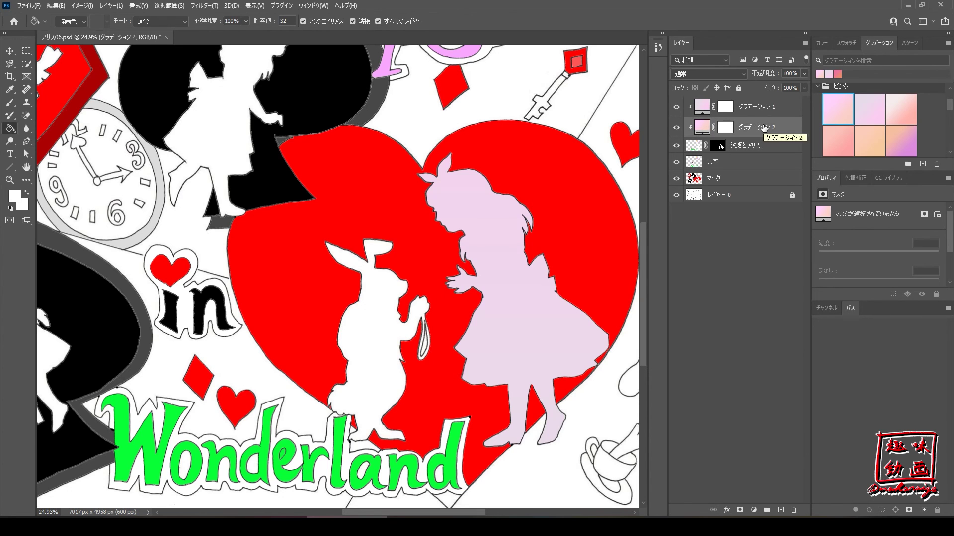
key("Delete")
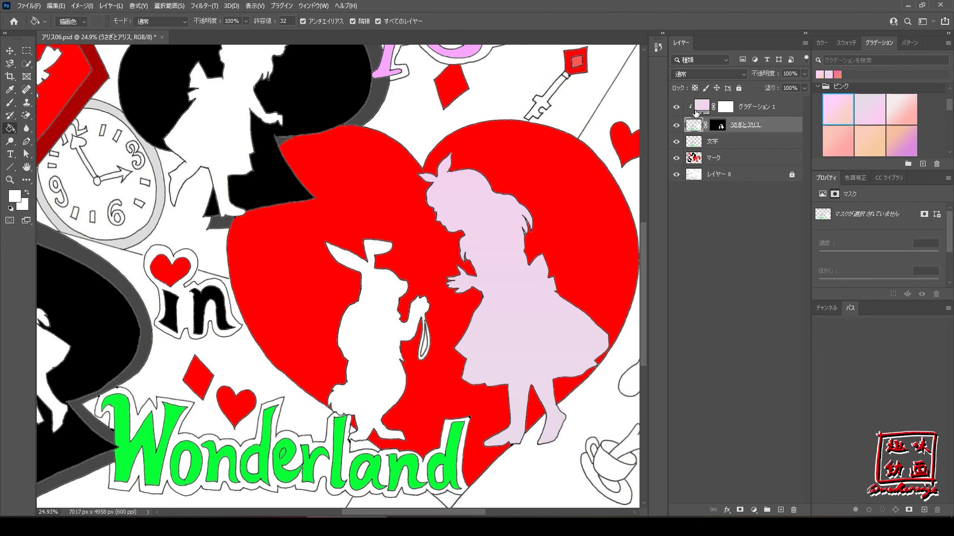
left_click(756, 109)
key("Delete")
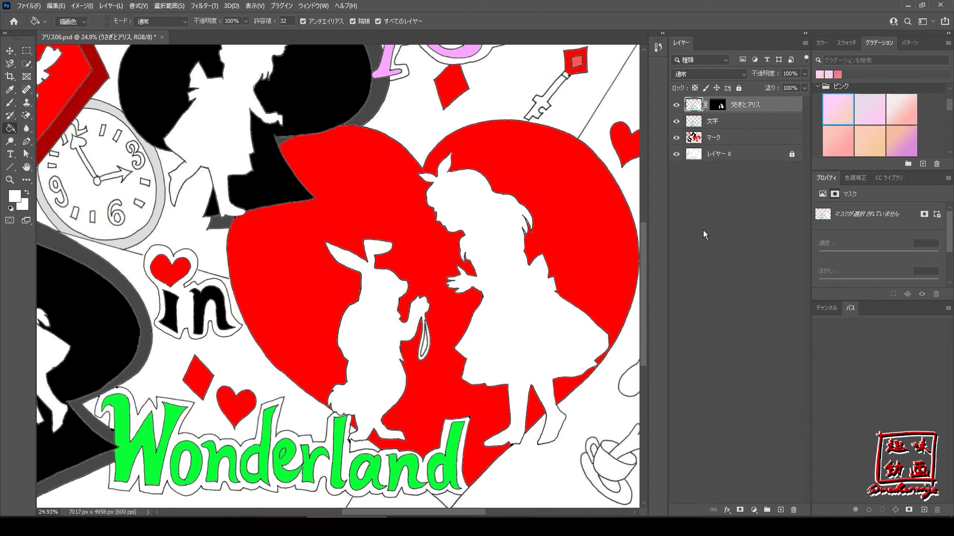
- Paint Alice's red hair gap white and clip a new layer to the hidden うさぎとアリス layer
left_click(537, 241)
left_click(781, 510)
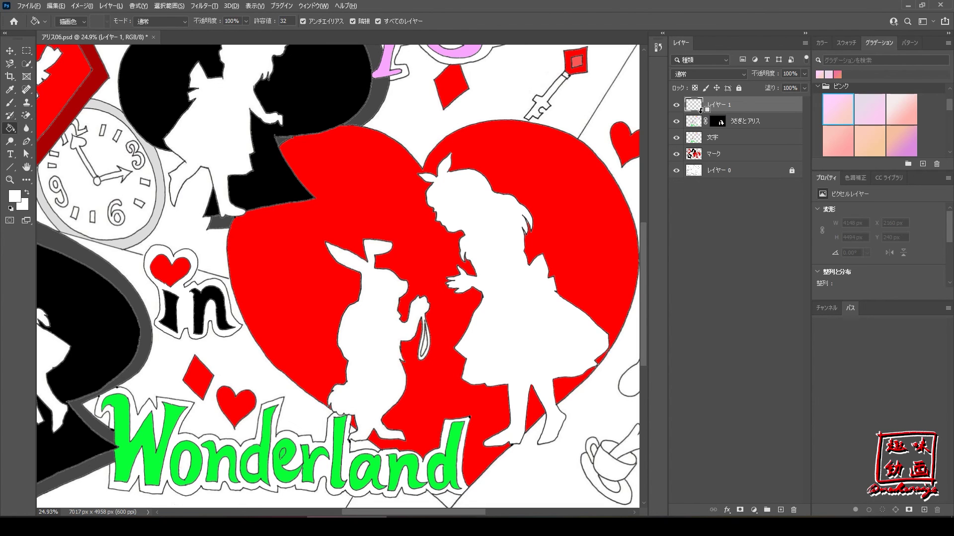
left_click(701, 110, "alt")
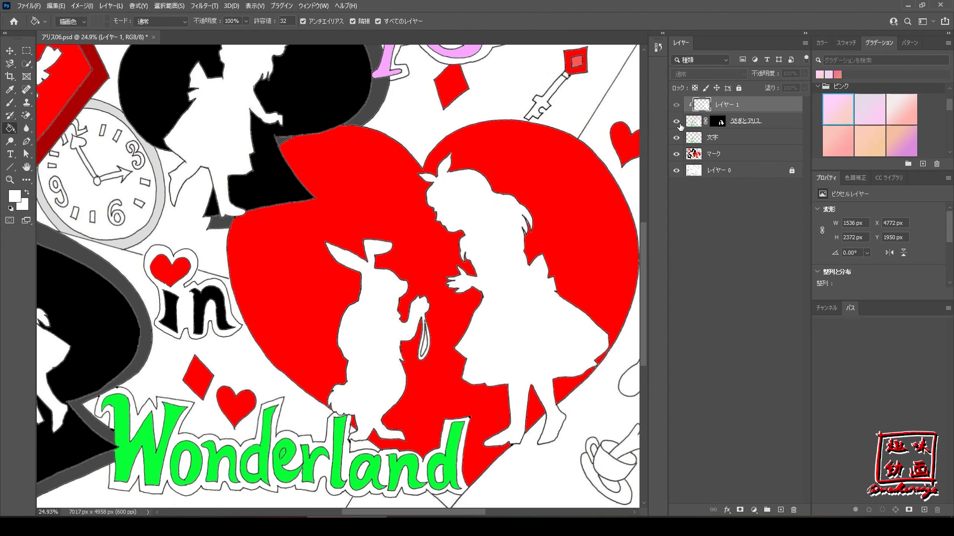
left_click(676, 170)
left_click(676, 170)
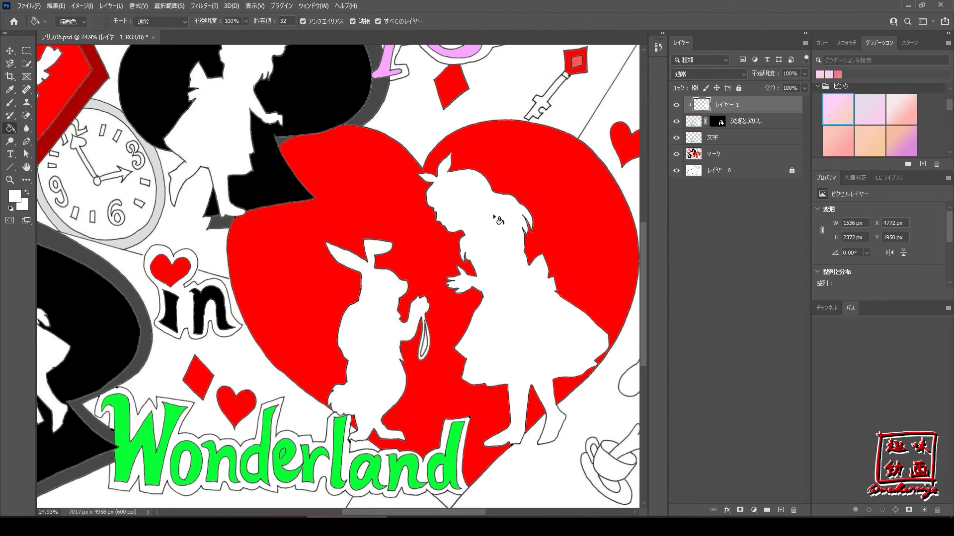
left_click(676, 170)
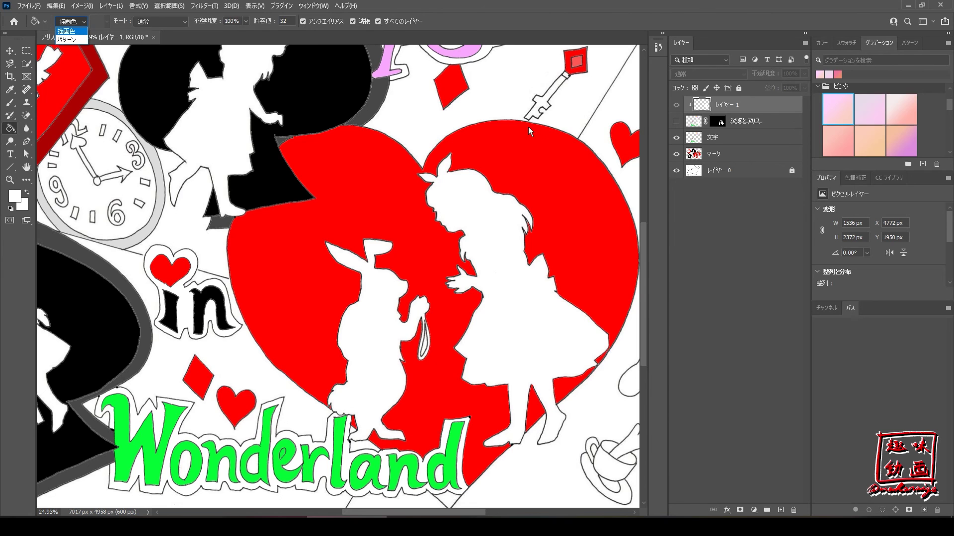
- Set the fill source to the tan cracked-earth pattern from Legacy > 2019 Patterns > 土
left_click(821, 43)
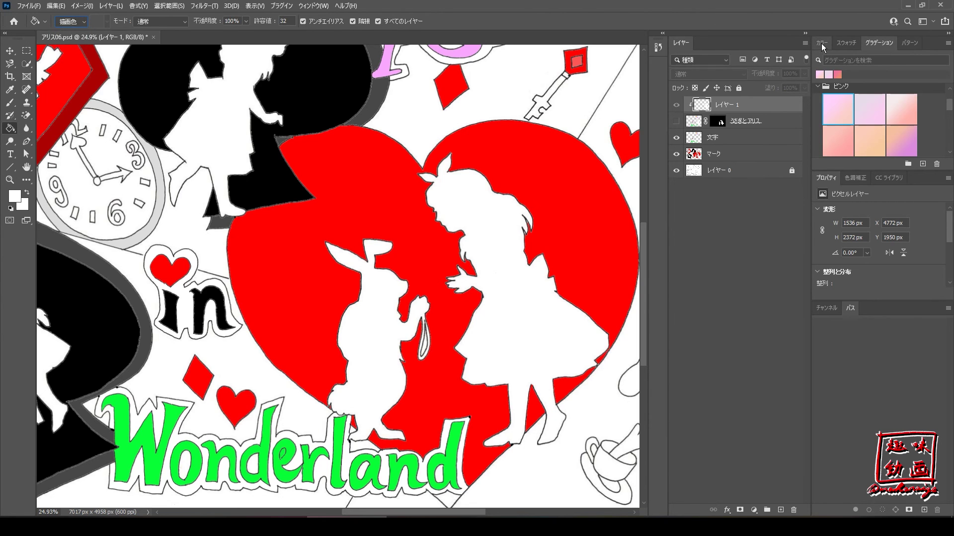
left_click(823, 42)
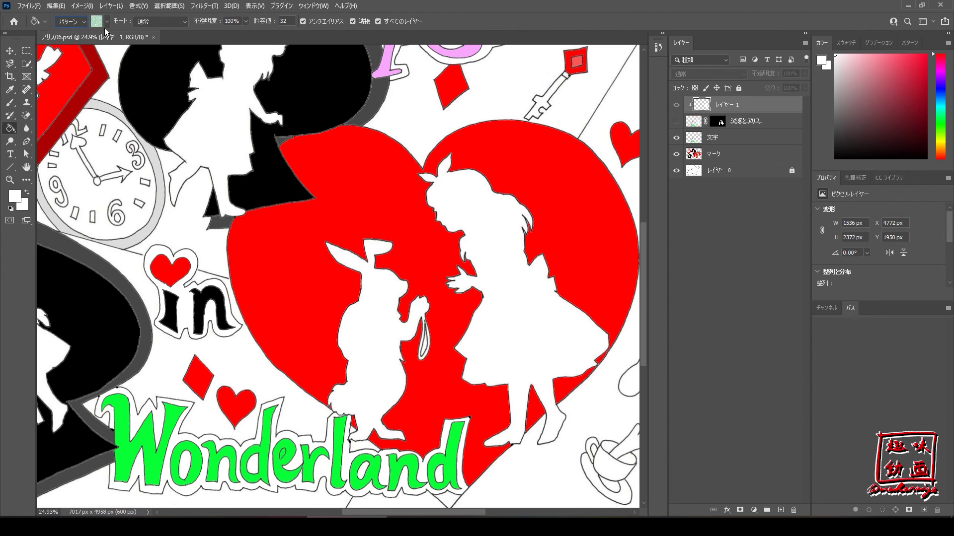
left_click(107, 21)
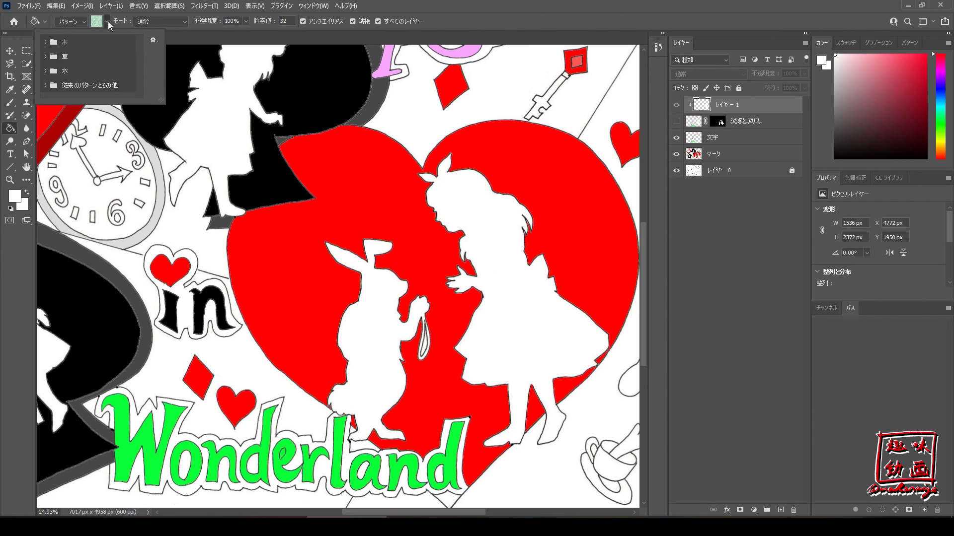
left_click(46, 85)
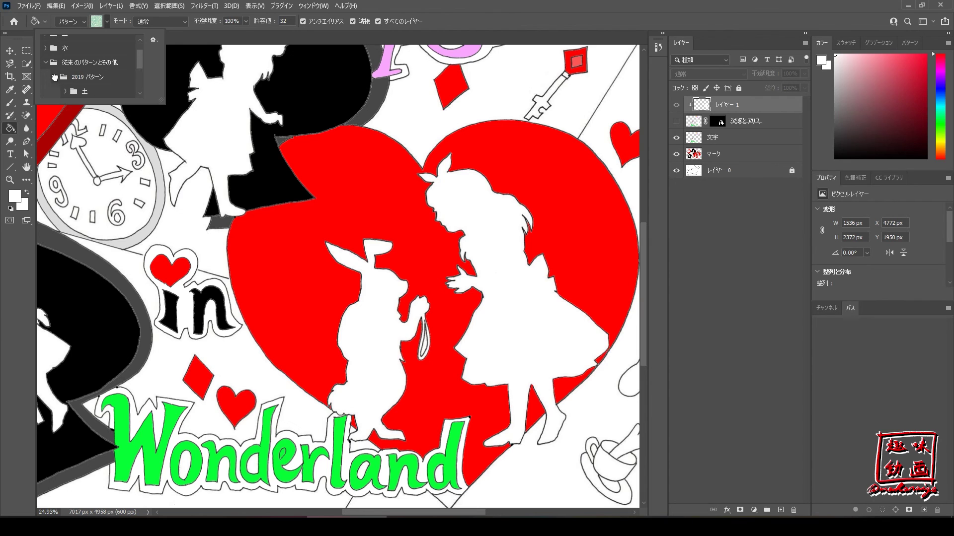
left_click(56, 77)
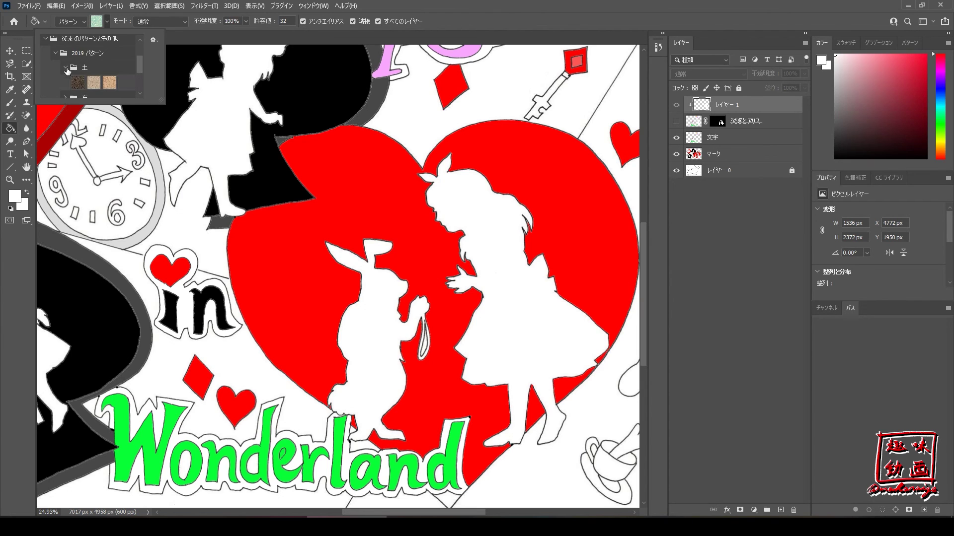
left_click(94, 83)
left_click(462, 206)
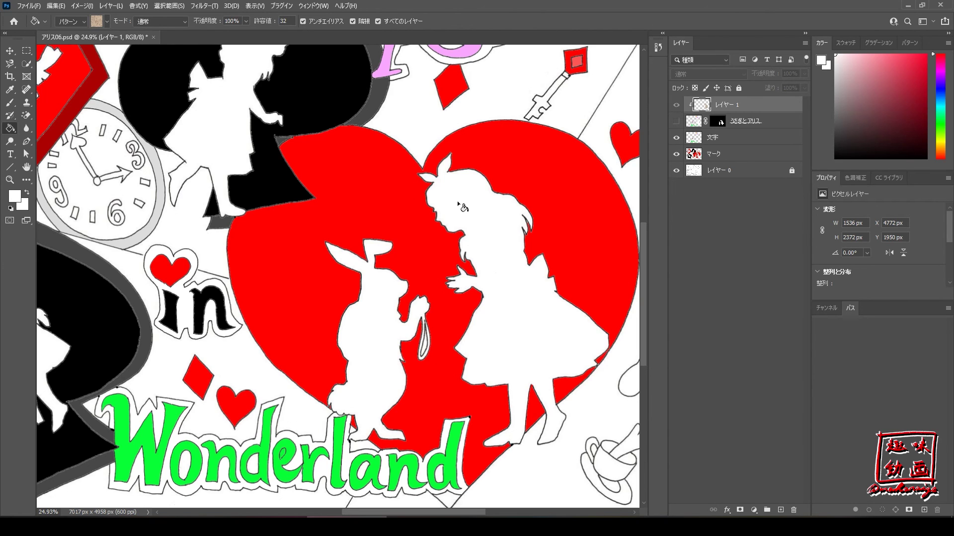
scroll(501, 240, "down", 1)
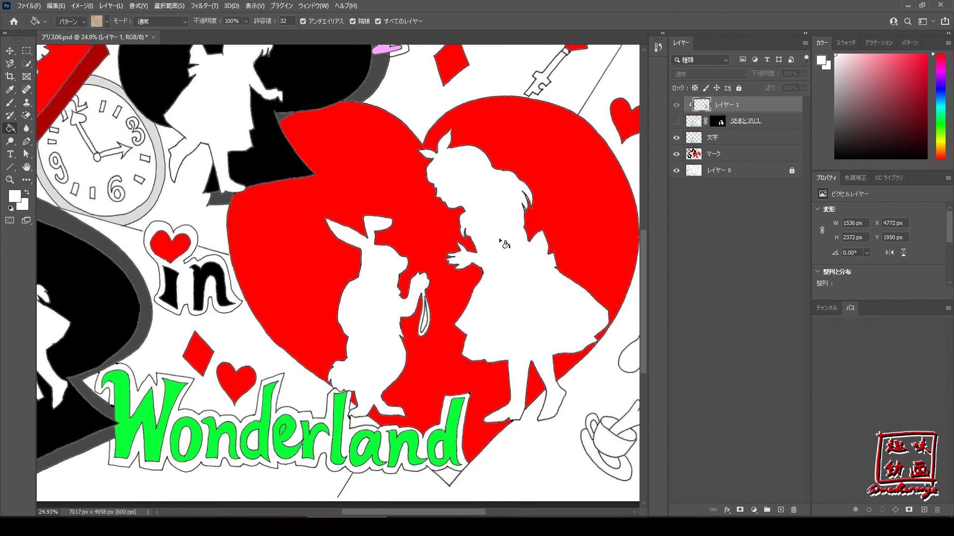
scroll(500, 240, "up", 1)
scroll(501, 242, "up", 1)
scroll(500, 241, "up", 1)
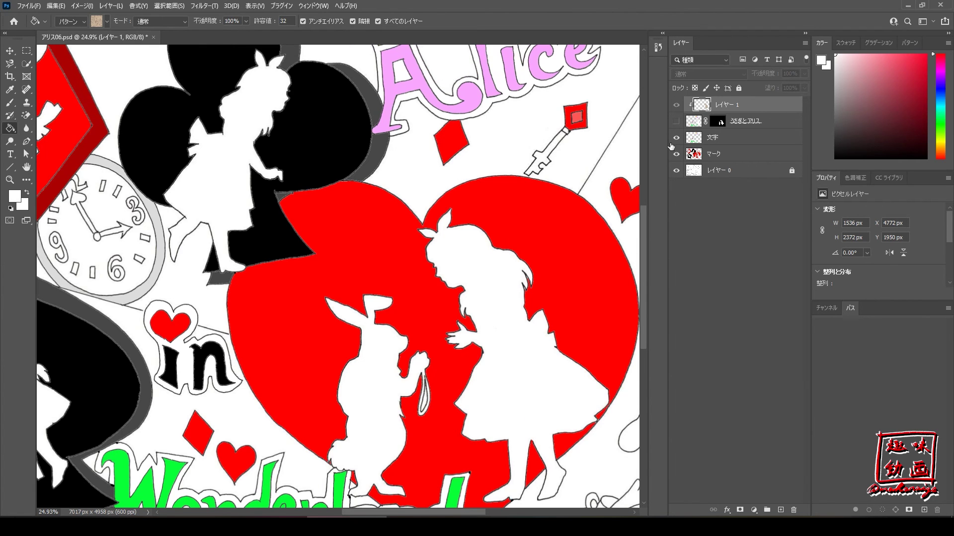
- Show the うさぎとアリス layer so Alice displays the cracked-earth texture, and fit the poster on screen
left_click(677, 171)
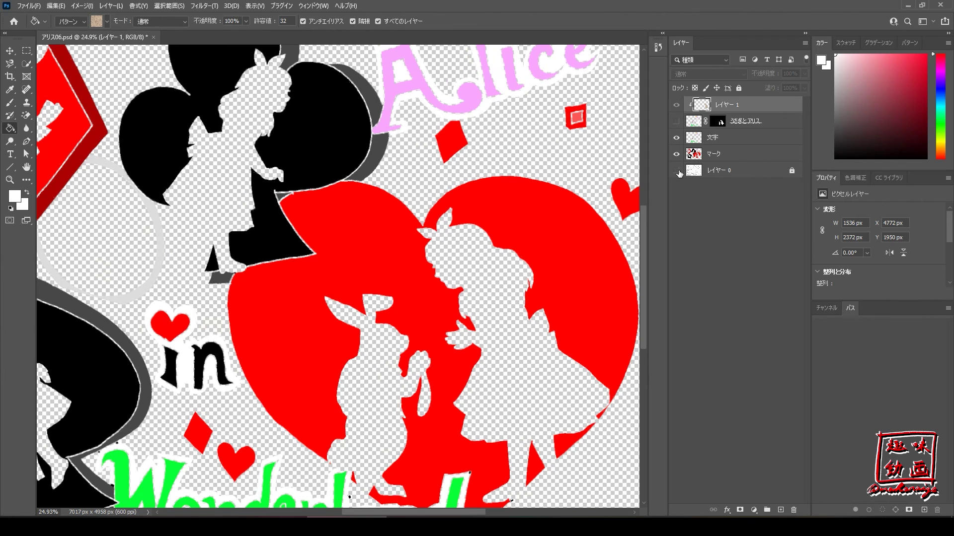
left_click(676, 171)
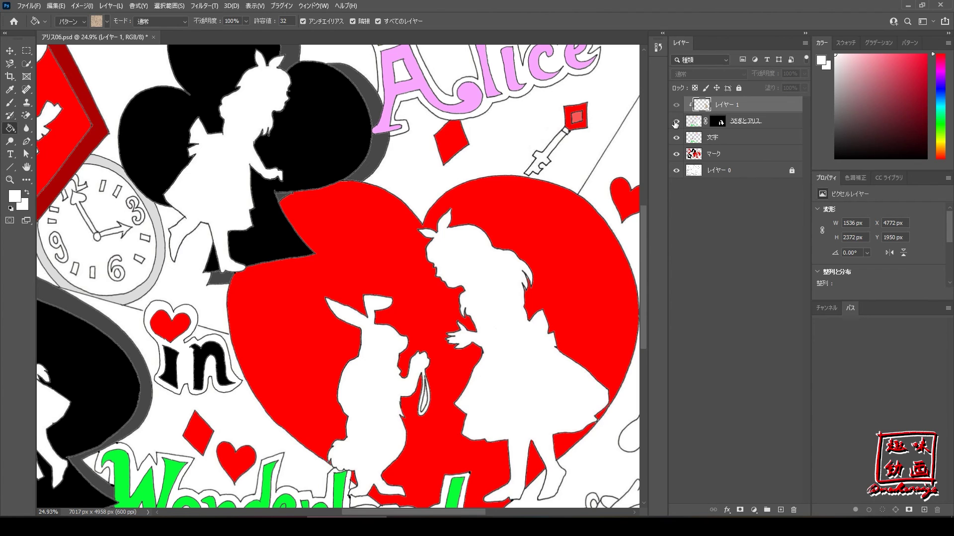
left_click(675, 123)
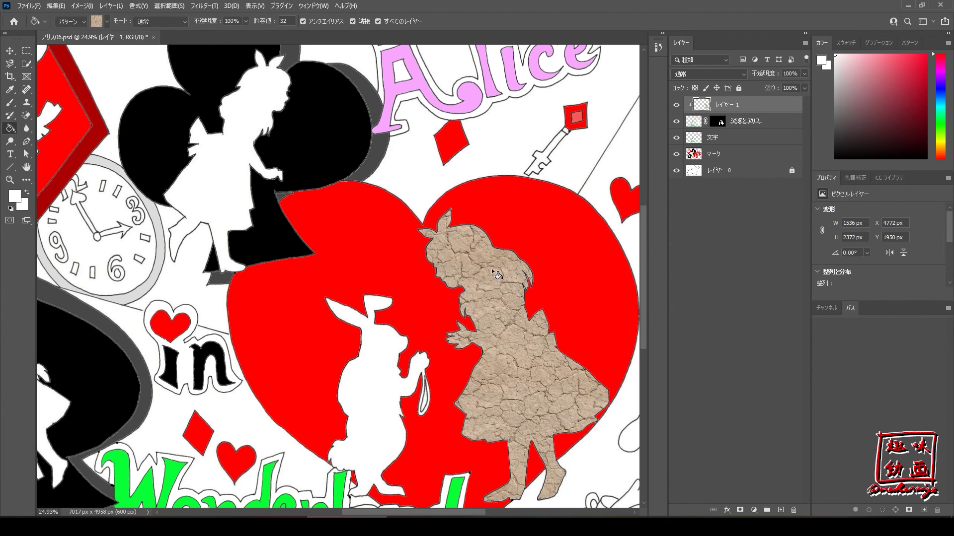
scroll(501, 337, "down", 1)
scroll(497, 334, "down", 1)
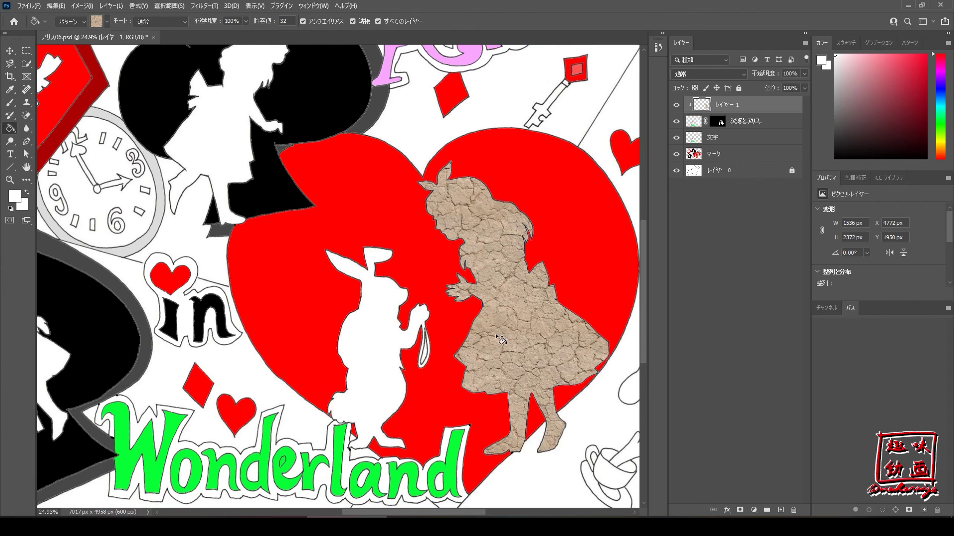
scroll(493, 331, "down", 1)
scroll(490, 328, "down", 1)
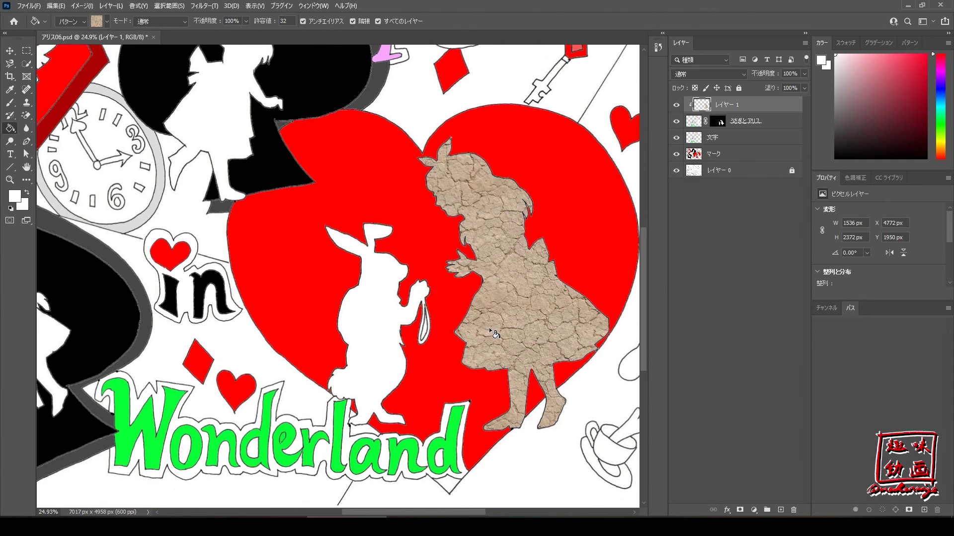
scroll(487, 323, "up", 1)
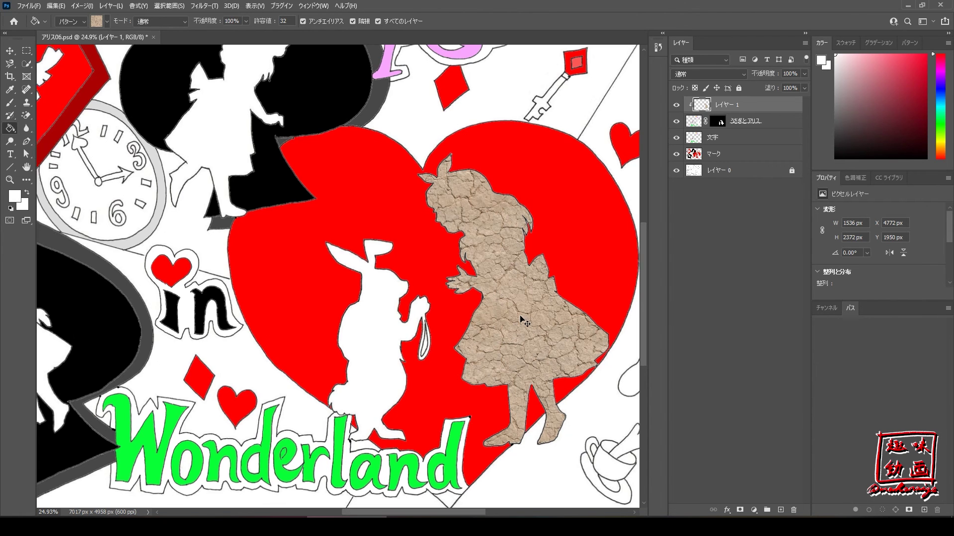
key("ctrl+0")
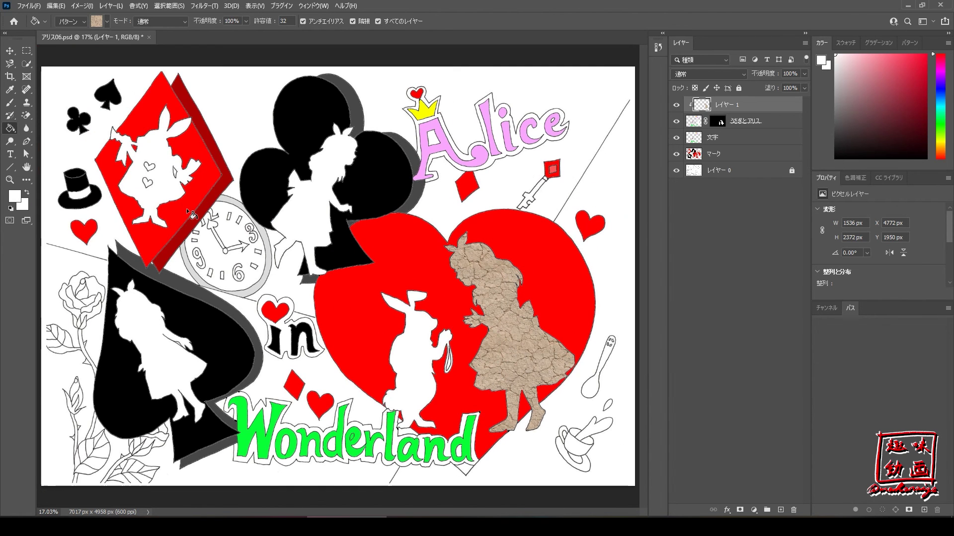